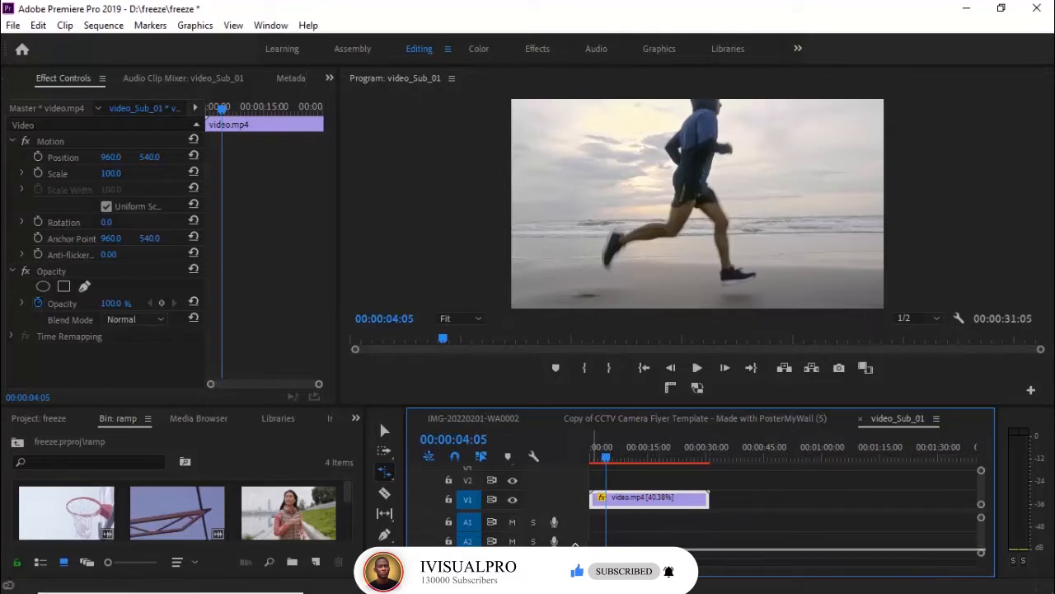
Enlarge the V1 track to show the clip thumbnail and play the sequence from the start
scroll(575, 544, "up", 2)
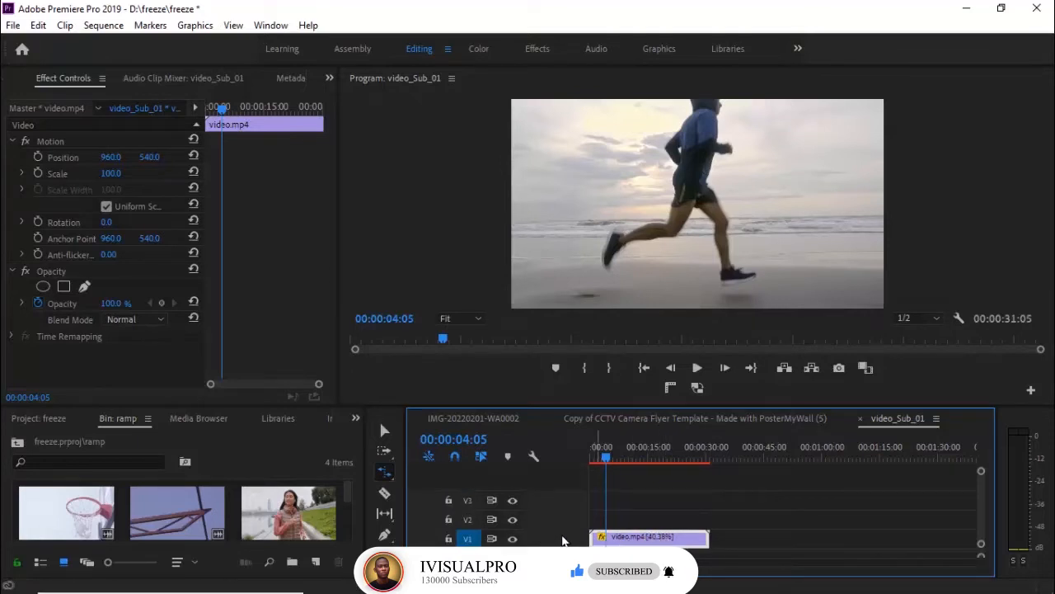
left_click_drag(564, 530, 568, 478)
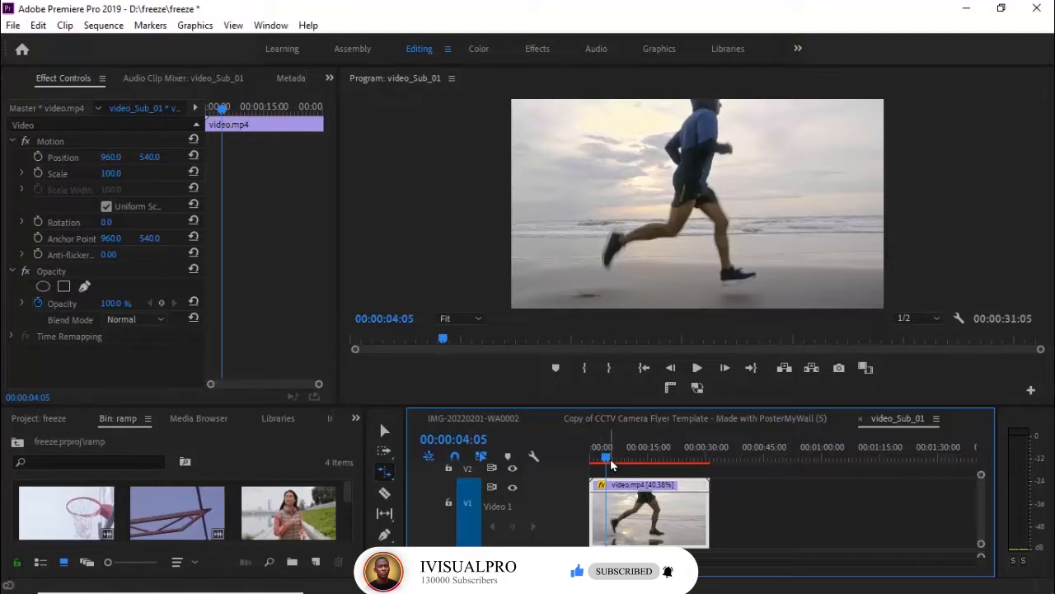
left_click_drag(609, 458, 570, 456)
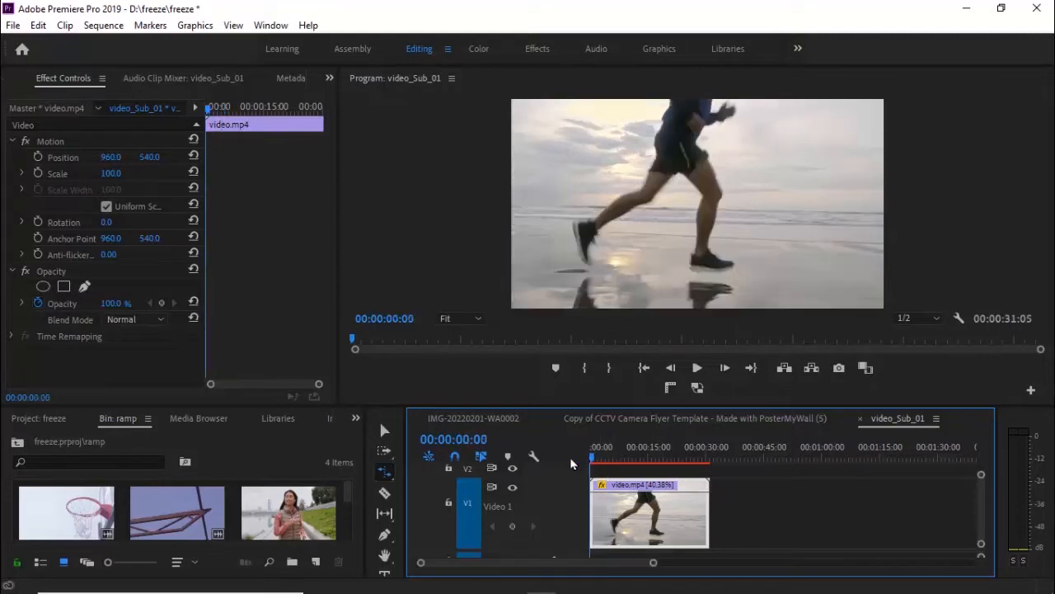
left_click(698, 369)
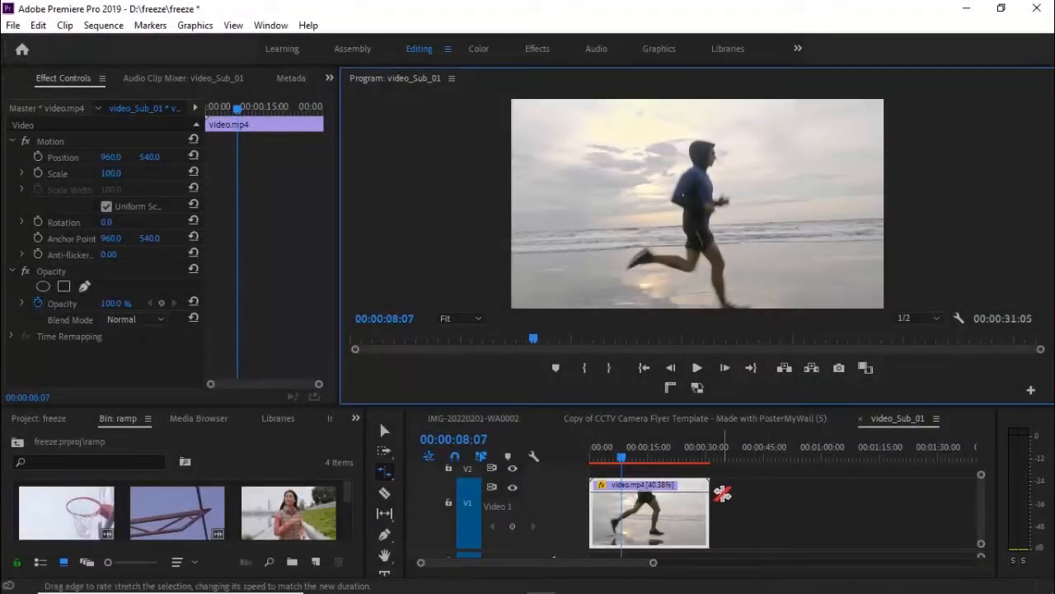
Speed up the clip by rate-stretching its end to a duration of 00:00:05:20 and play it from the start
left_click_drag(708, 492, 636, 493)
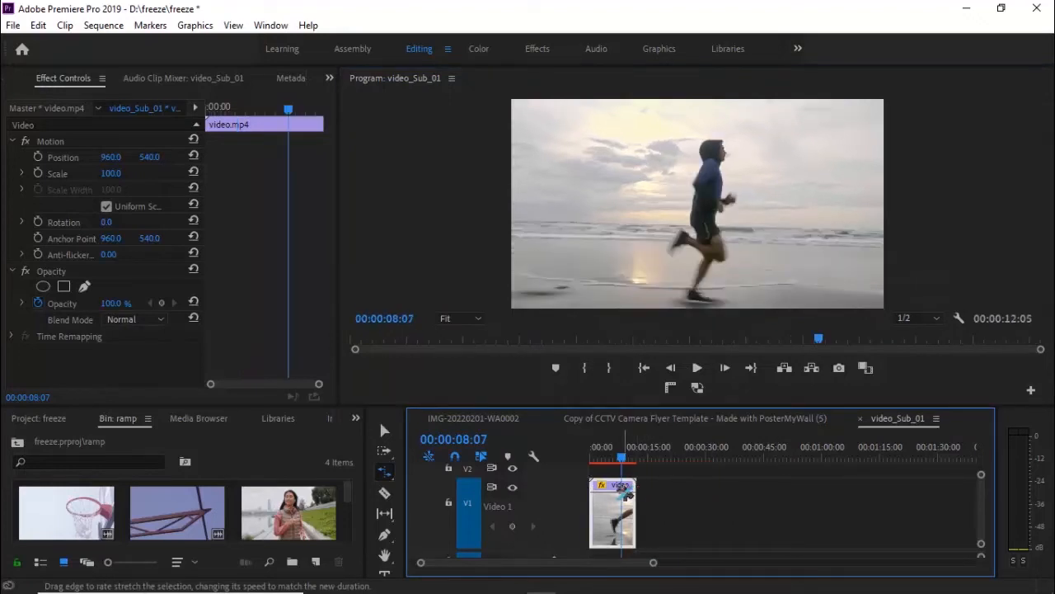
left_click_drag(608, 460, 591, 460)
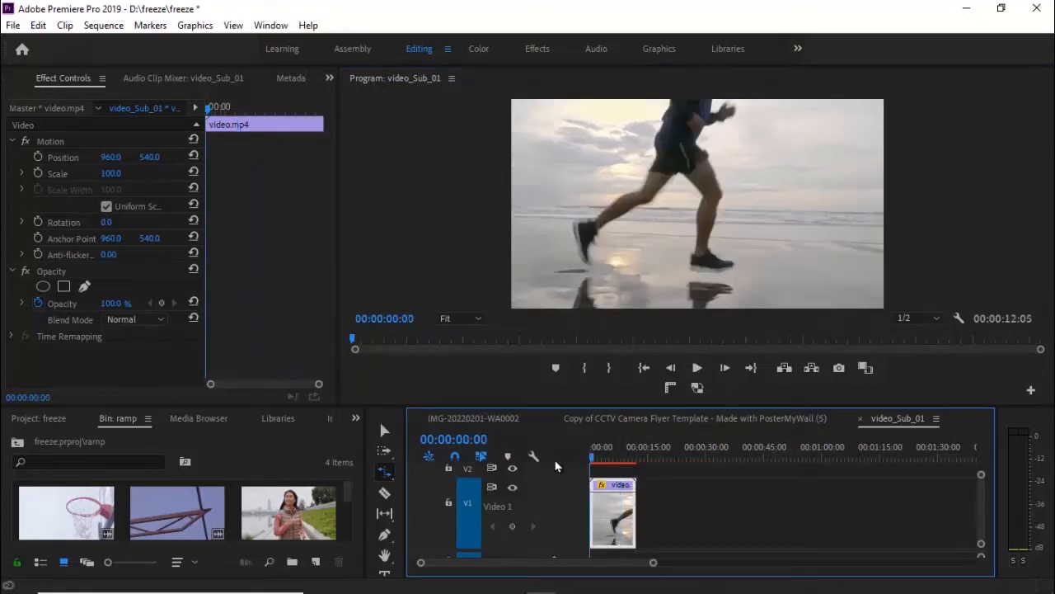
left_click_drag(635, 497, 611, 497)
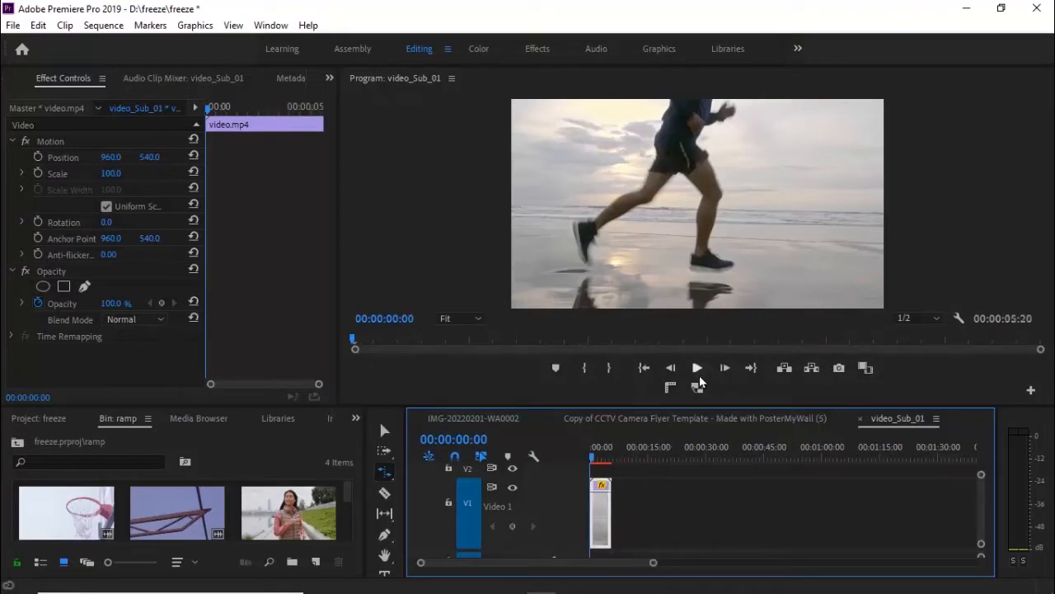
left_click(698, 371)
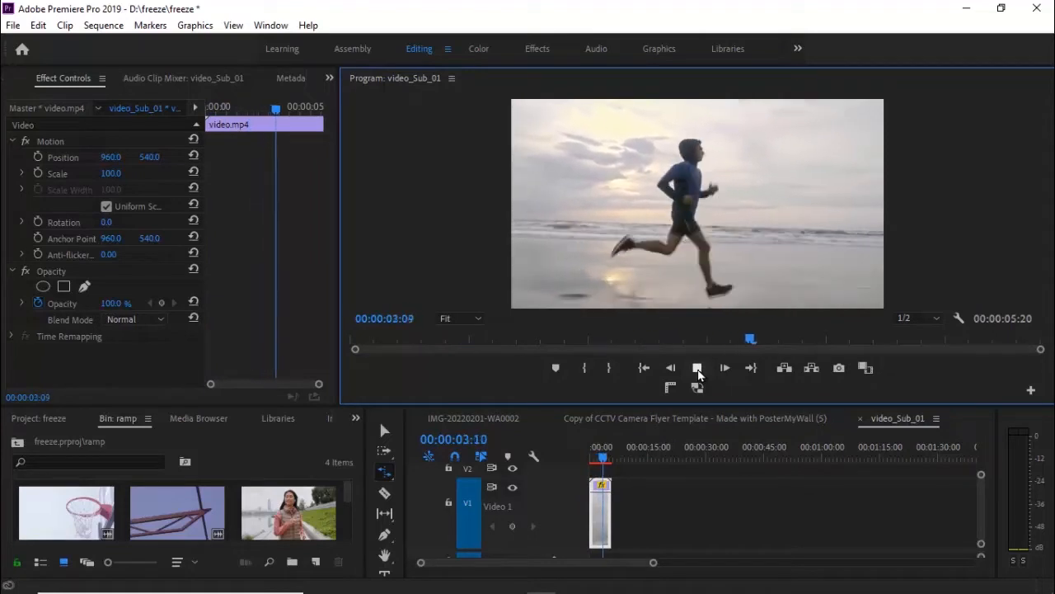
left_click(697, 369)
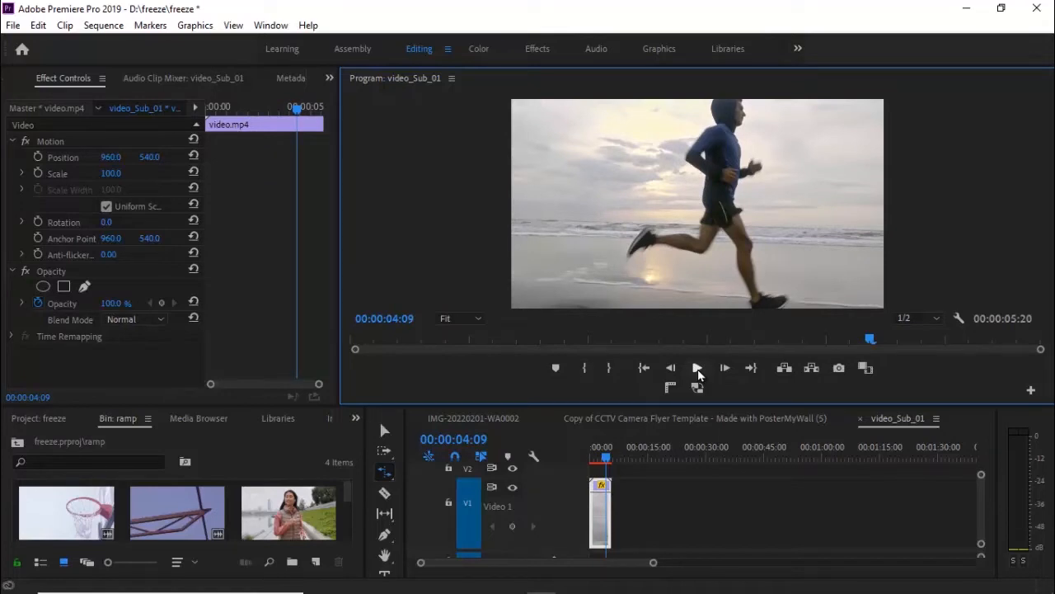
Turn on Reverse Speed for the video.mp4 clip in its speed and duration settings
left_click(654, 564)
left_click_drag(654, 564, 580, 550)
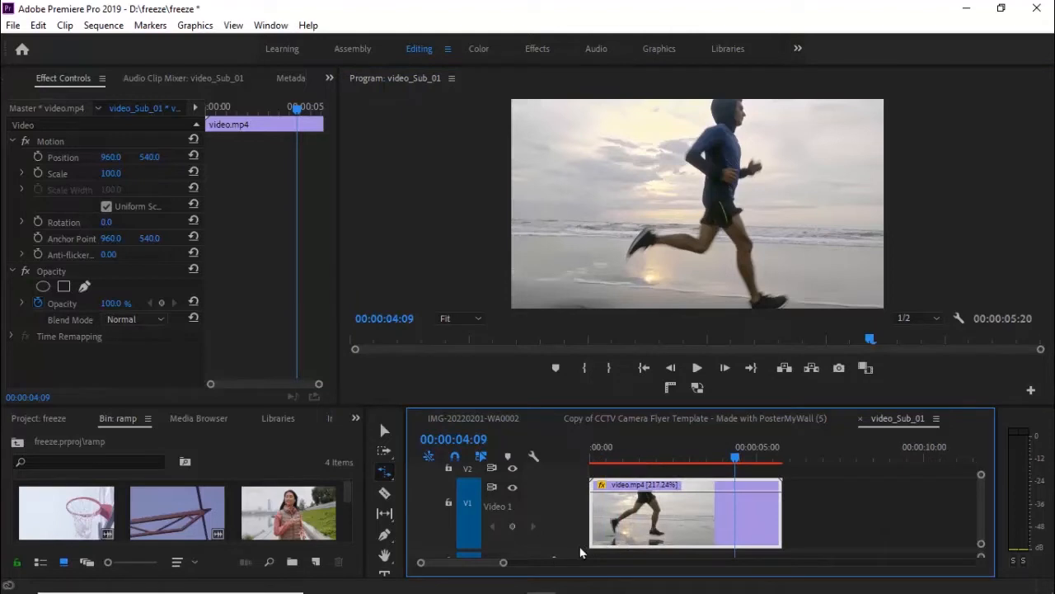
left_click(385, 431)
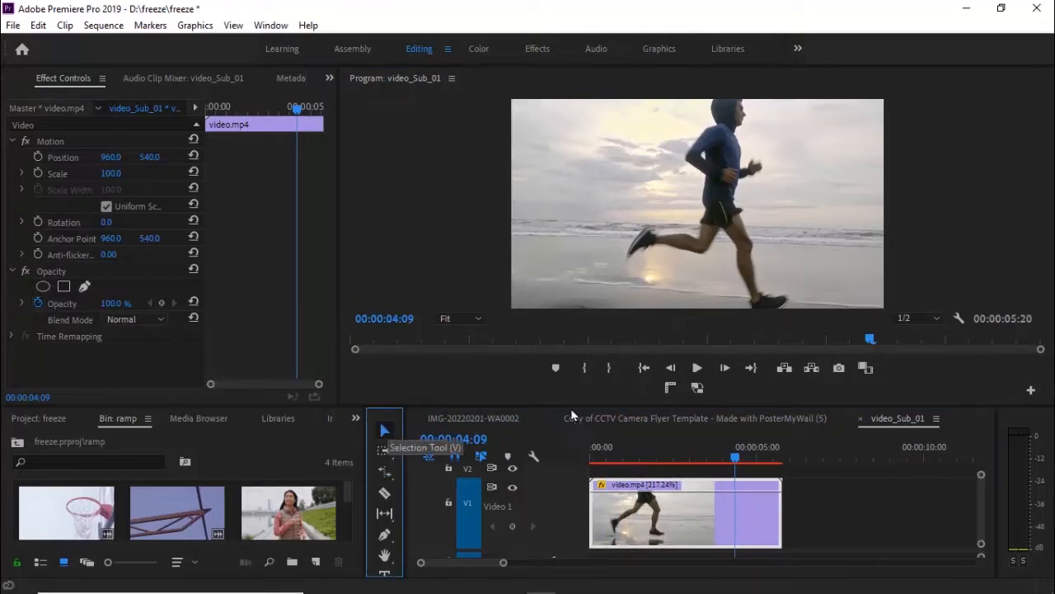
right_click(750, 485)
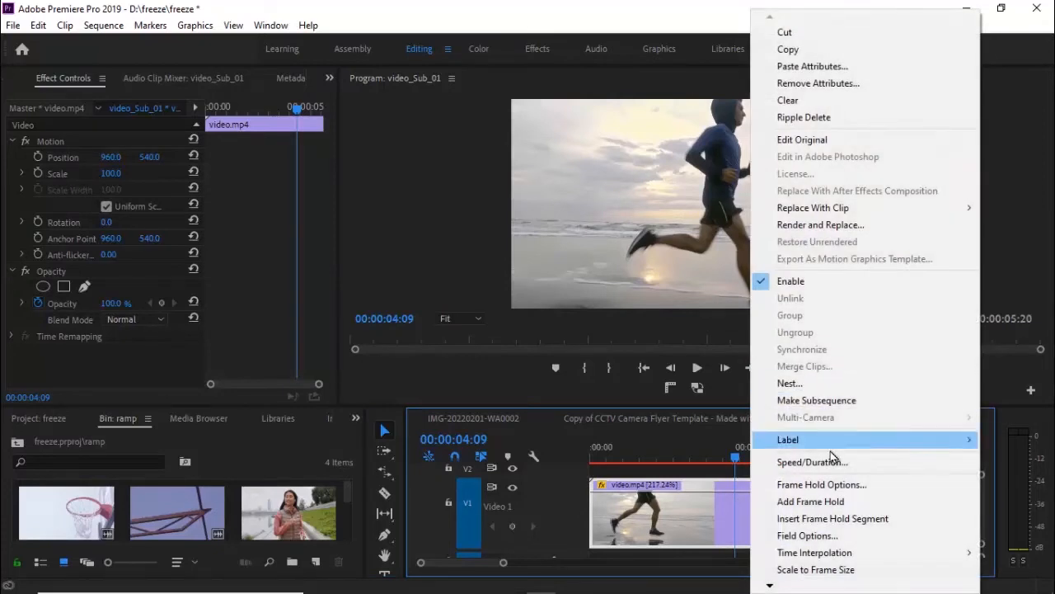
left_click(812, 463)
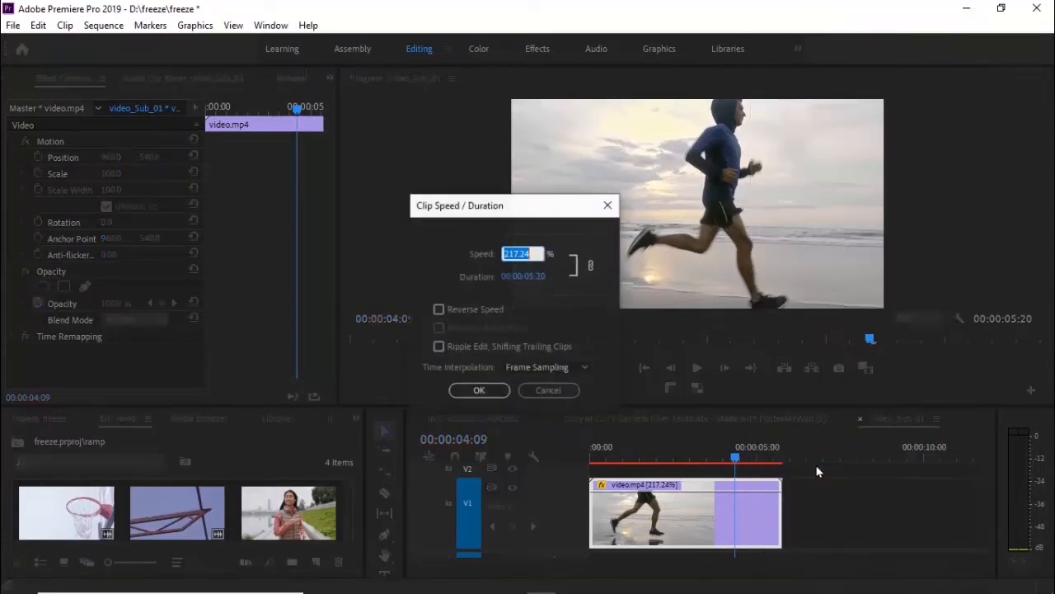
left_click(440, 310)
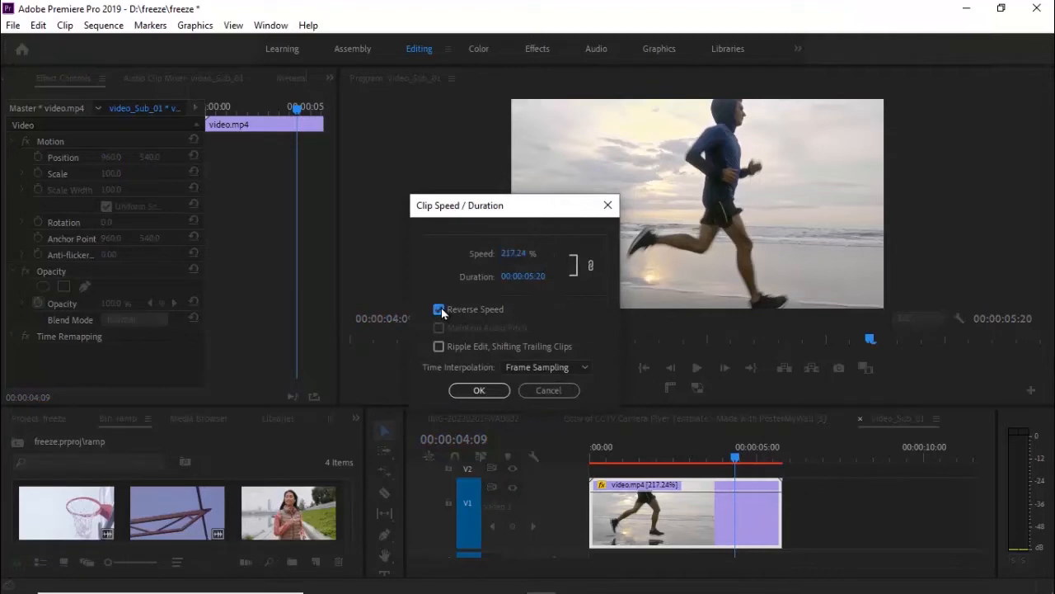
left_click(479, 389)
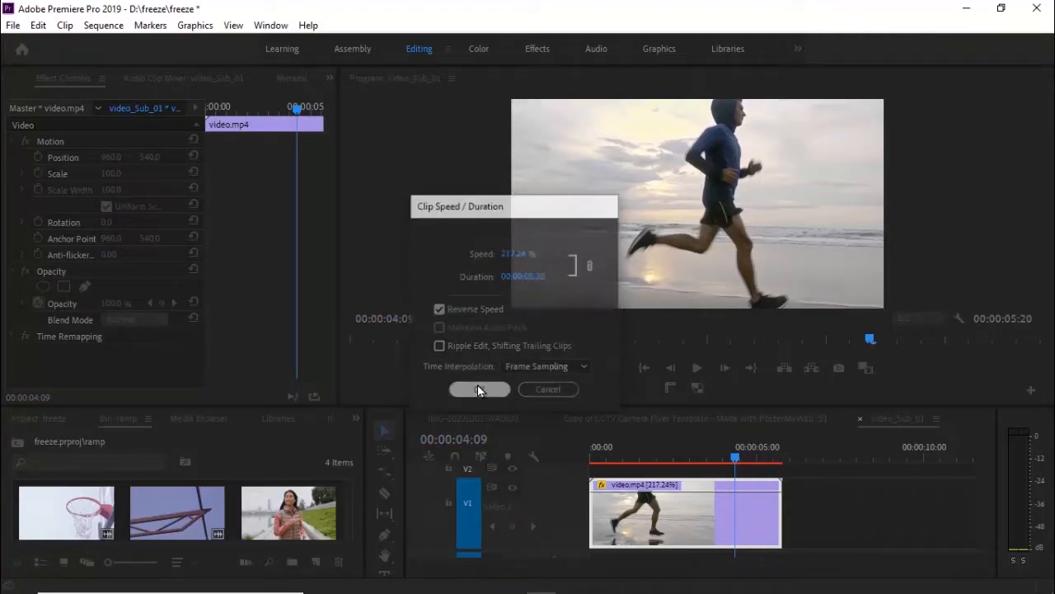
Play the reversed clip from the start to check the backward motion
left_click(645, 368)
left_click(697, 367)
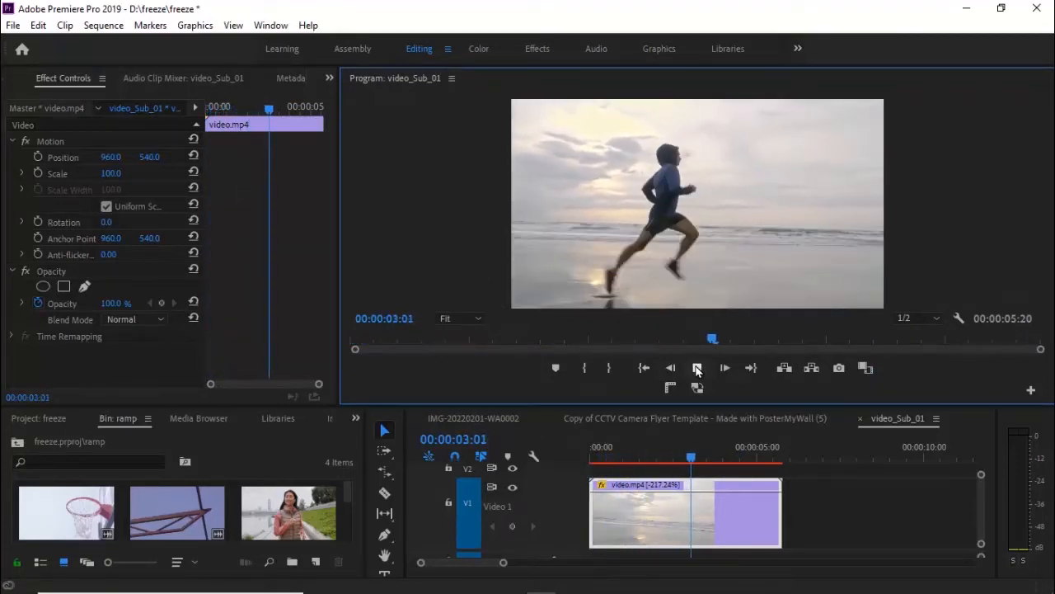
left_click(697, 367)
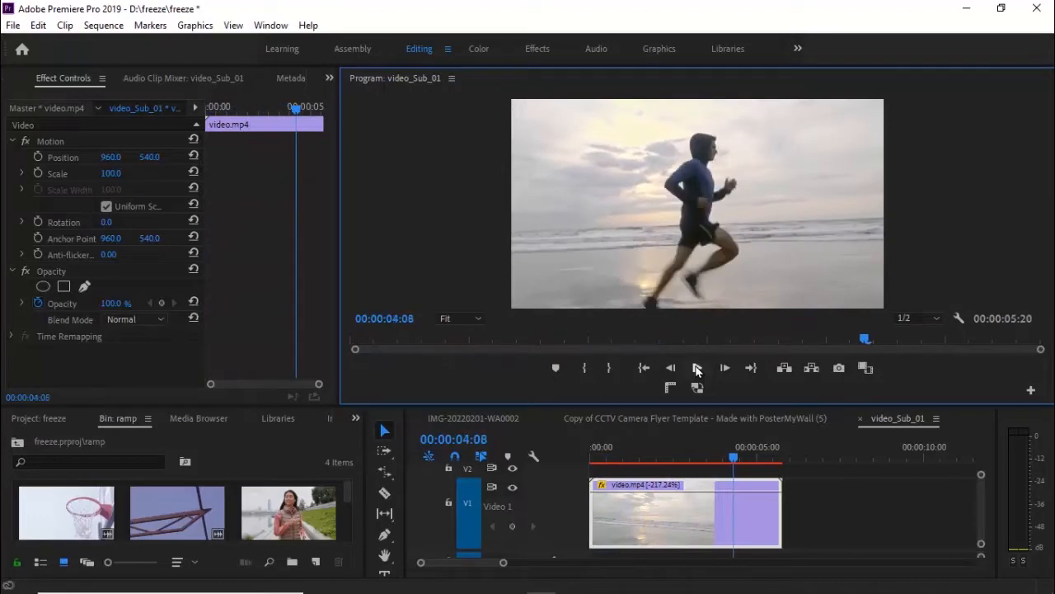
Set the clip's speed to 100% and turn off Reverse Speed
right_click(701, 498)
left_click(750, 463)
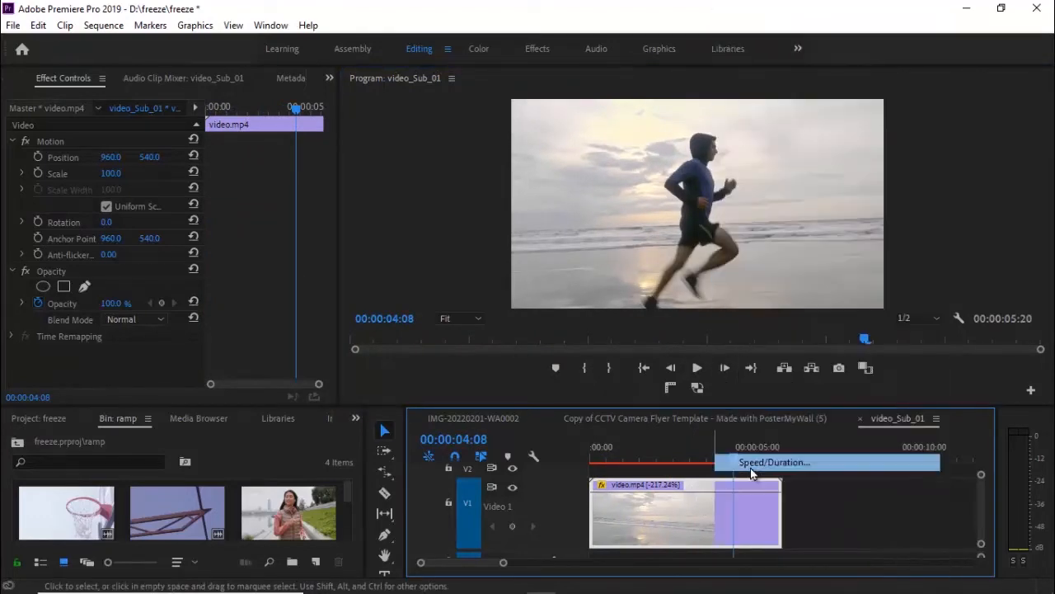
type("100")
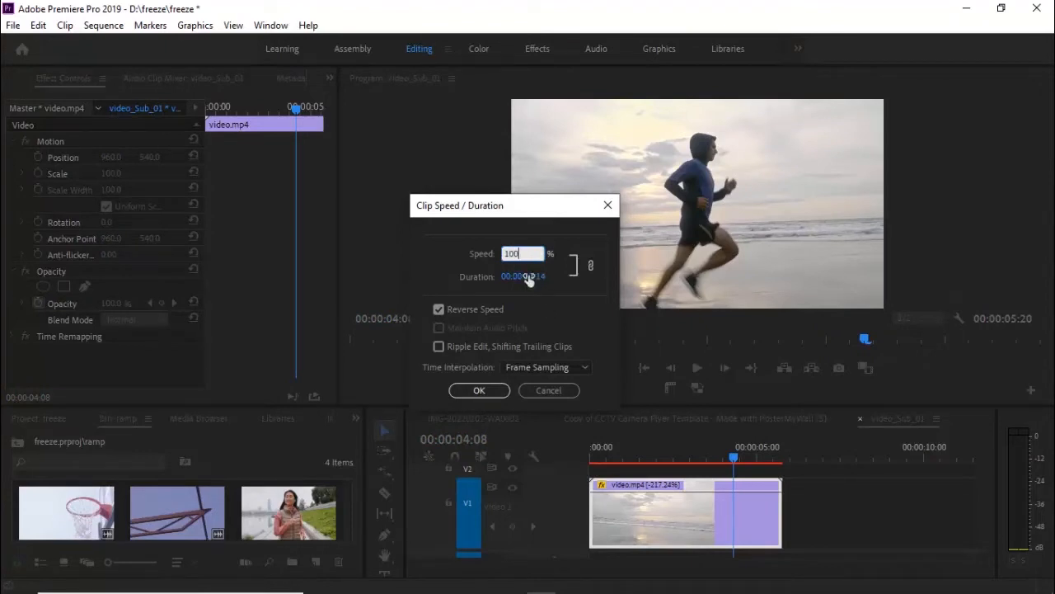
left_click(439, 310)
left_click(476, 389)
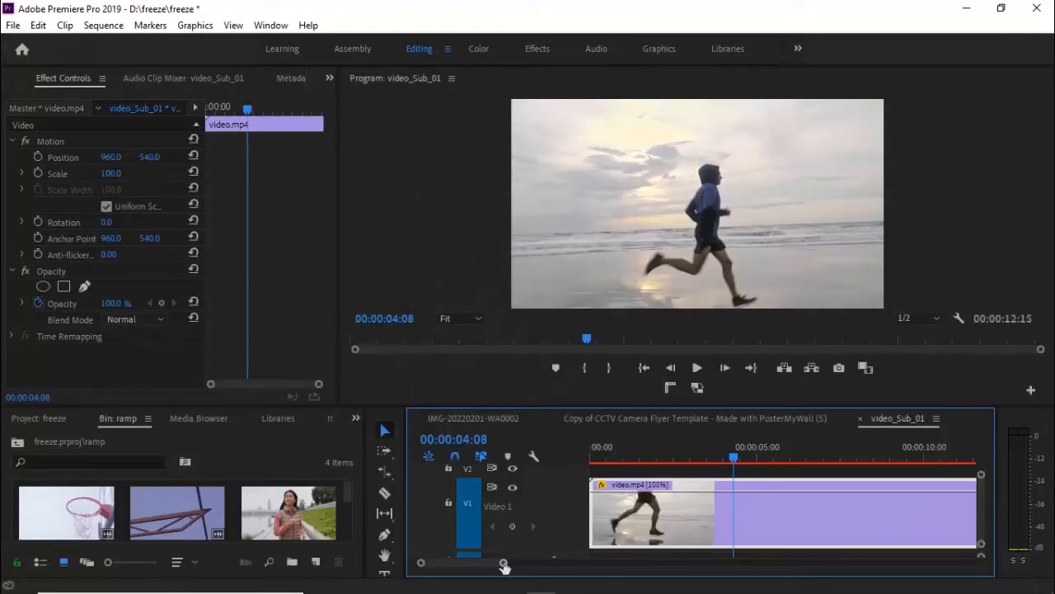
Play the clip from the start to preview it at its original speed
left_click_drag(499, 563, 596, 566)
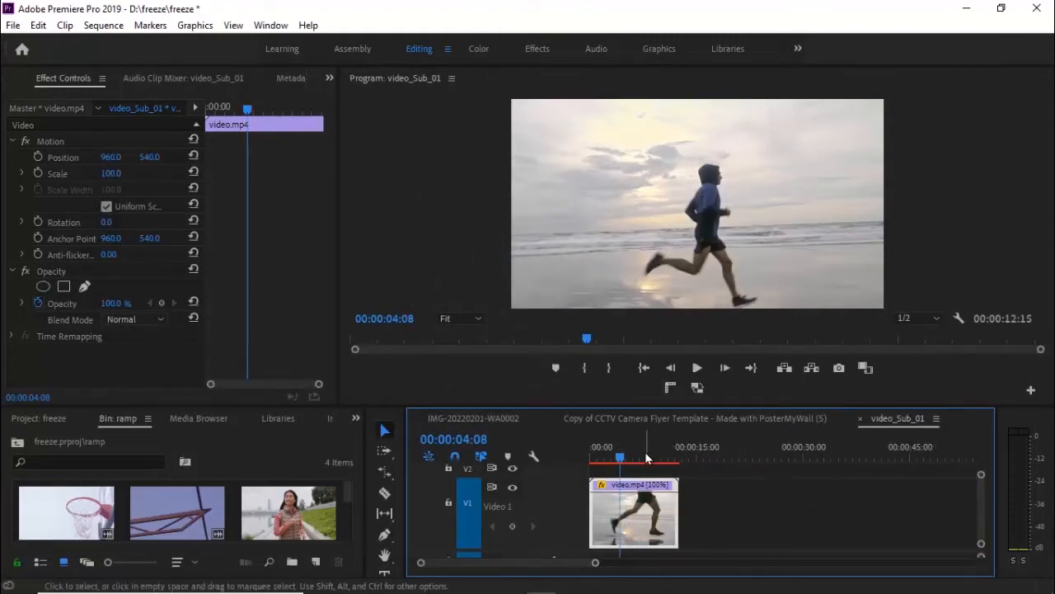
left_click_drag(622, 455, 571, 451)
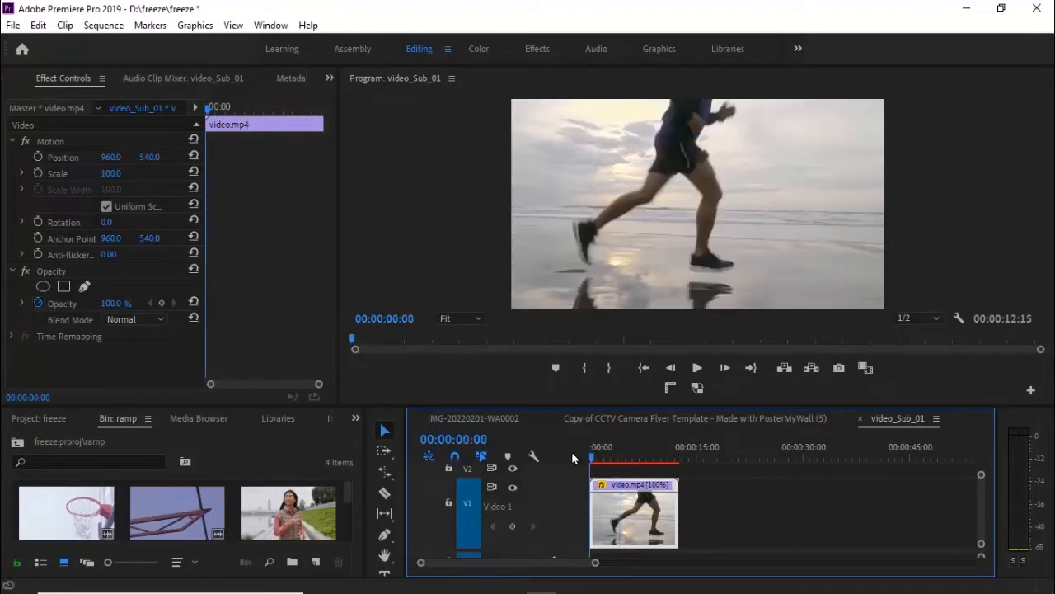
left_click(697, 368)
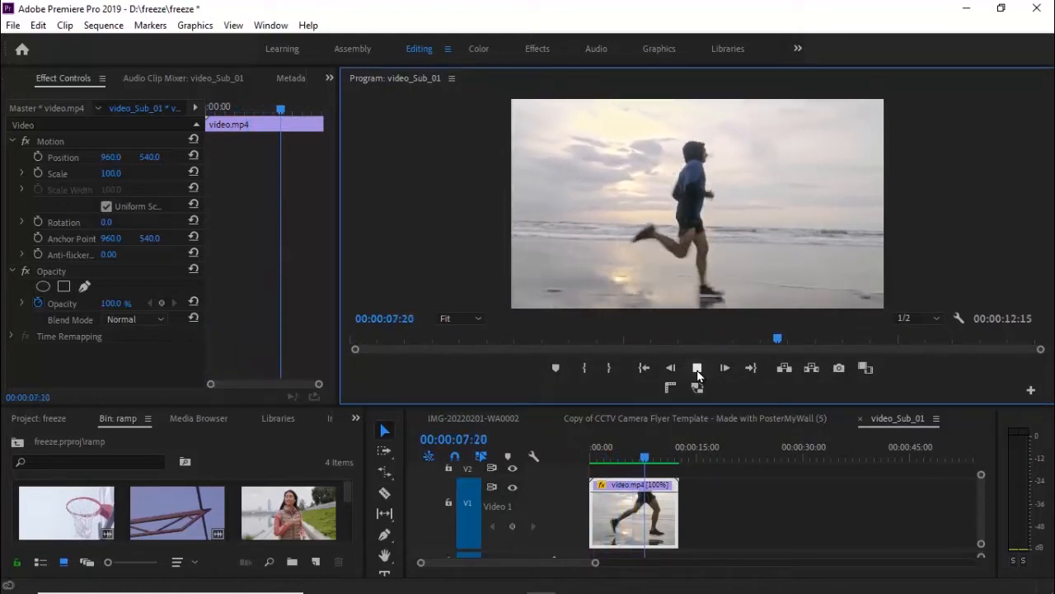
left_click(697, 369)
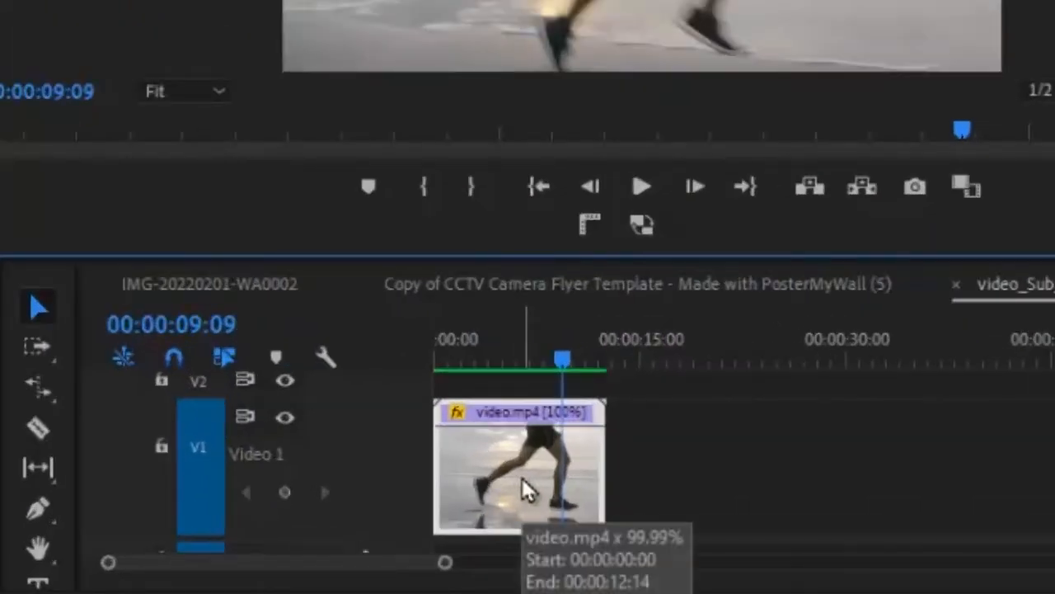
Display the Time Remapping Speed keyframe line on the video.mp4 clip in the timeline
right_click(528, 490)
scroll(743, 330, "down", 10)
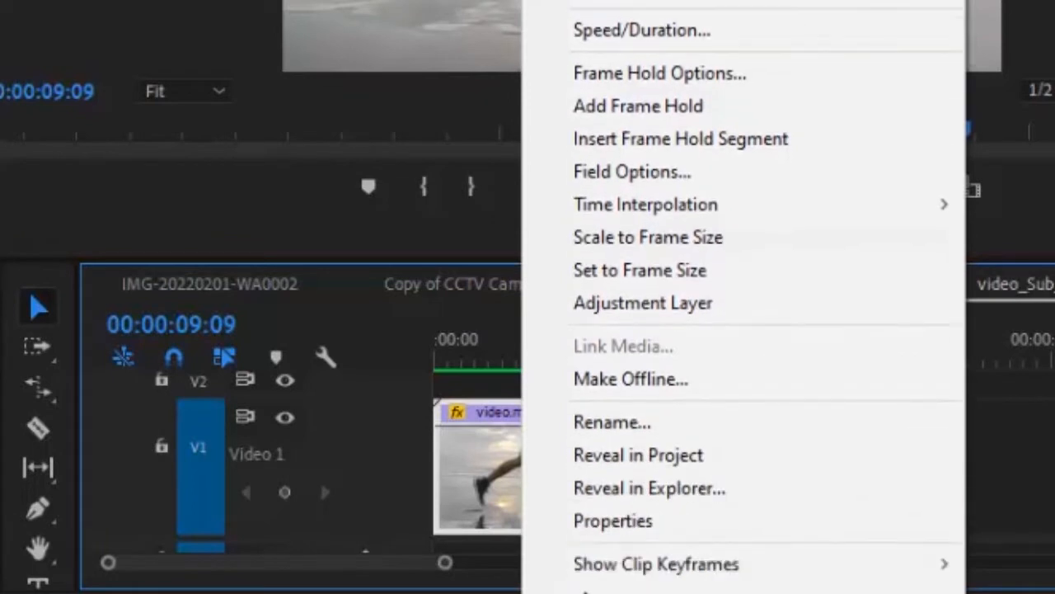
mouse_move(711, 583)
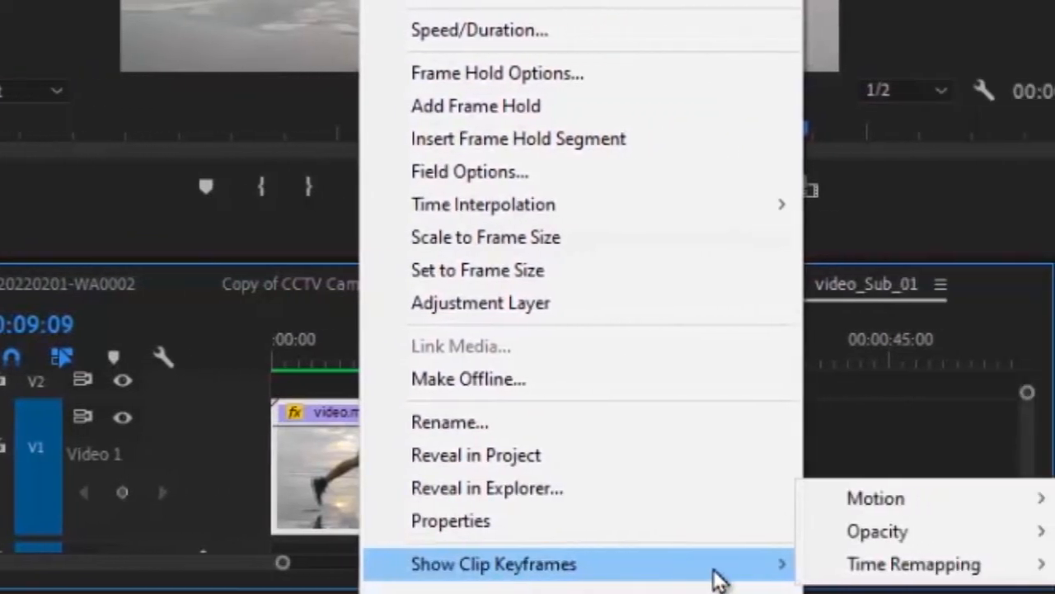
mouse_move(833, 577)
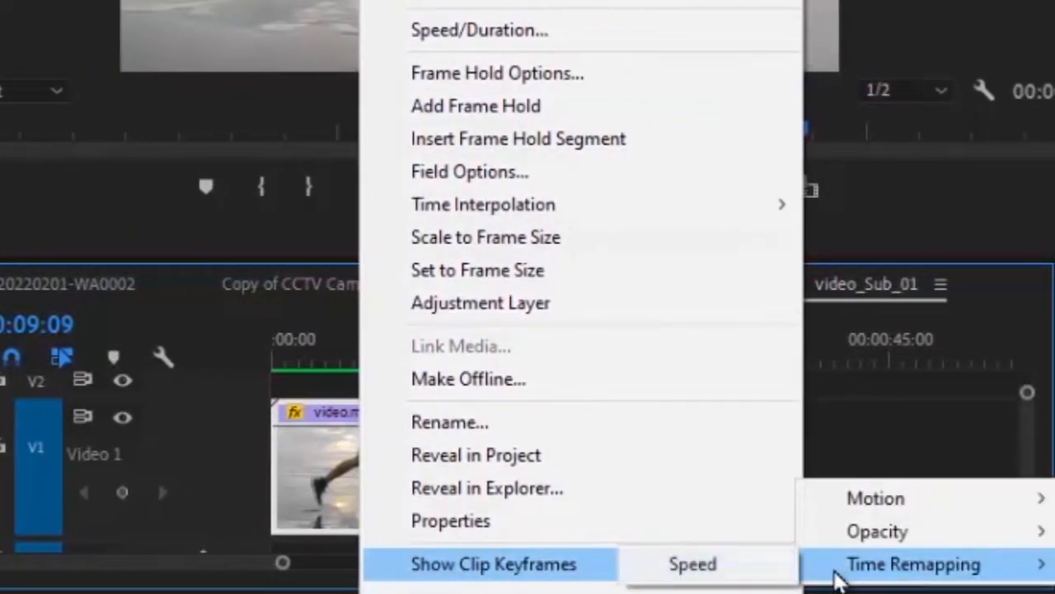
left_click(758, 564)
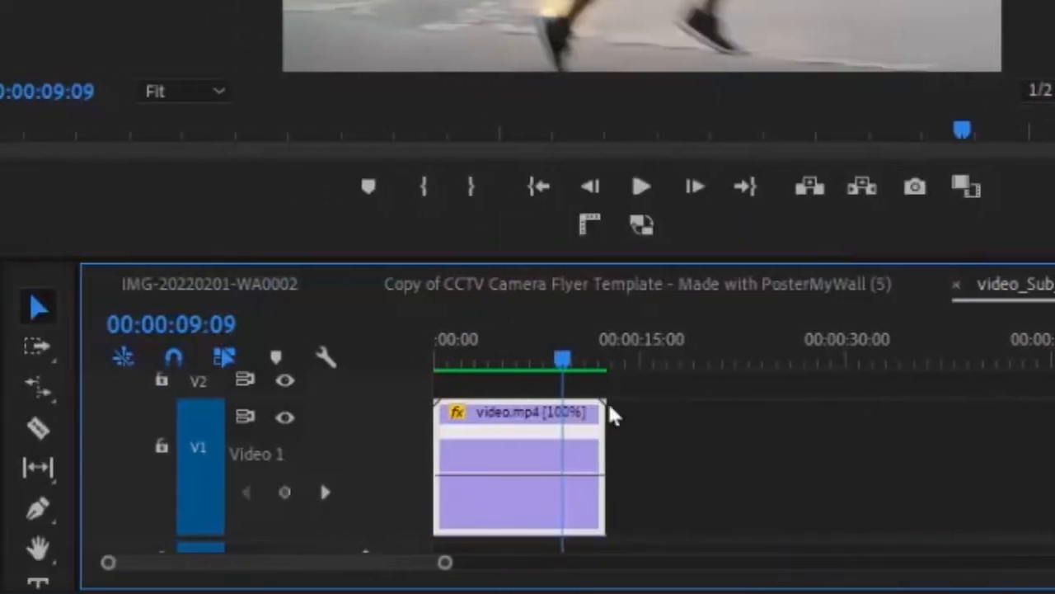
left_click(457, 415)
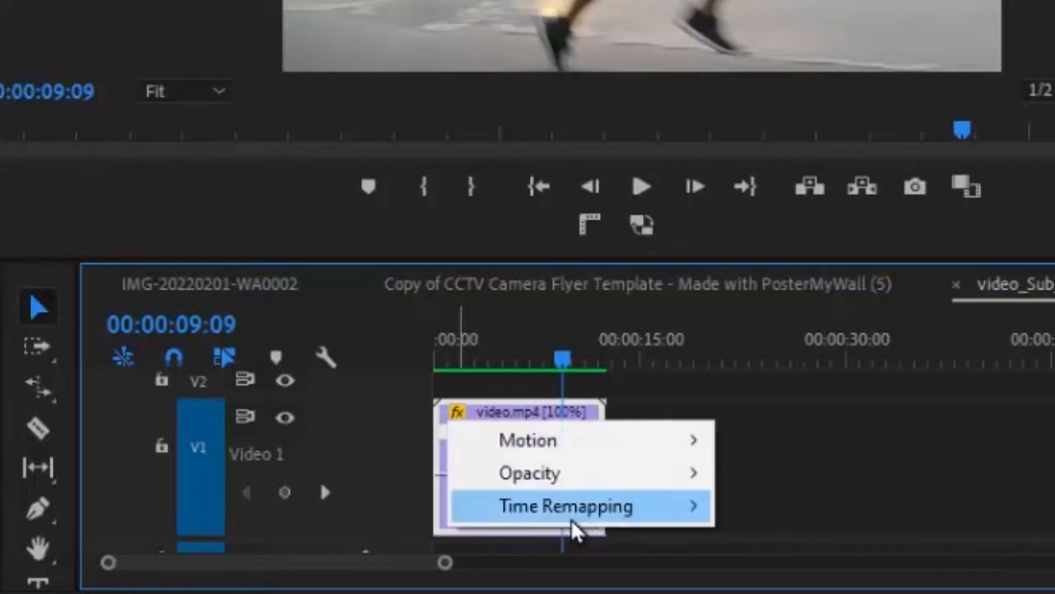
mouse_move(577, 523)
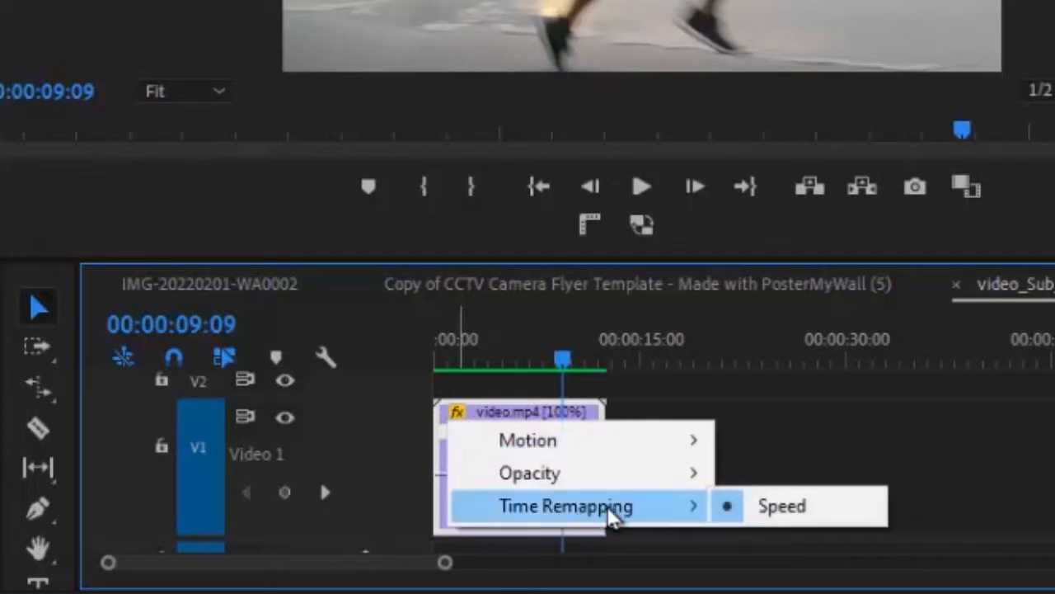
left_click(783, 507)
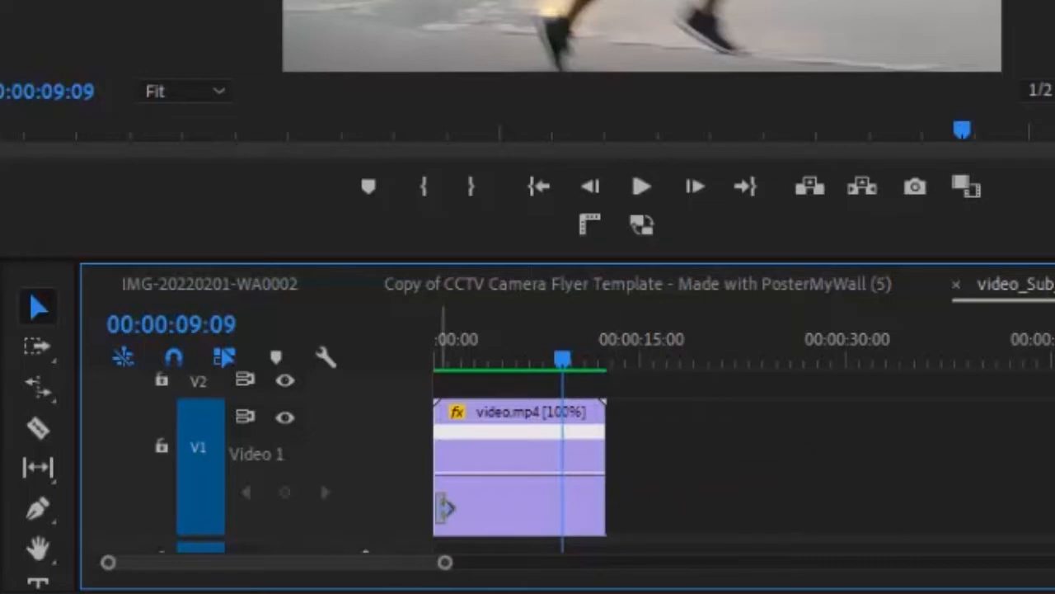
Add a speed keyframe with the Pen tool on the video.mp4 clip's Time Remapping line at 00:00:09:13
left_click_drag(445, 565, 372, 544)
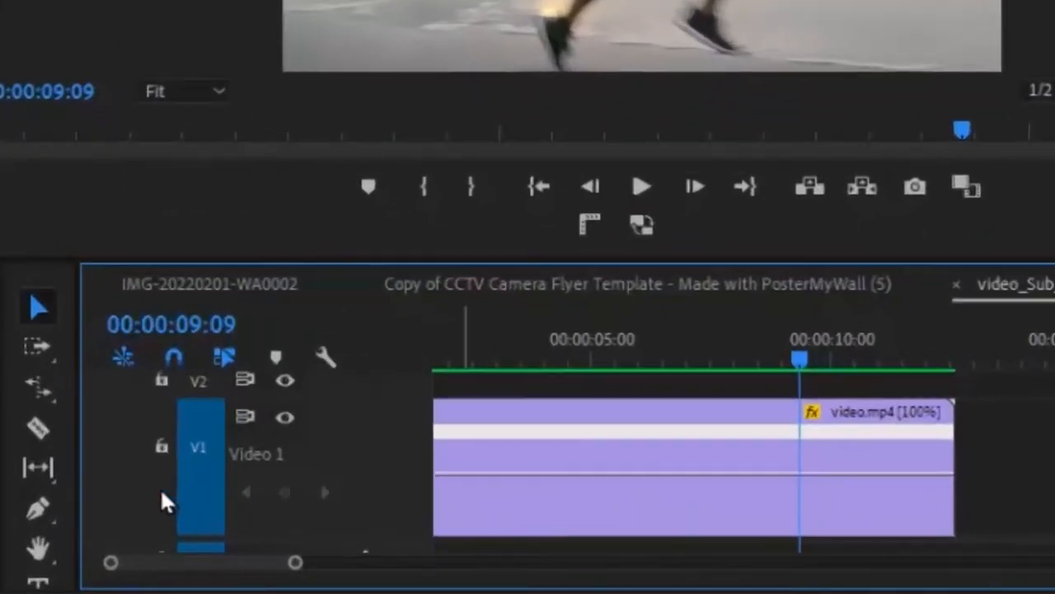
left_click(39, 515)
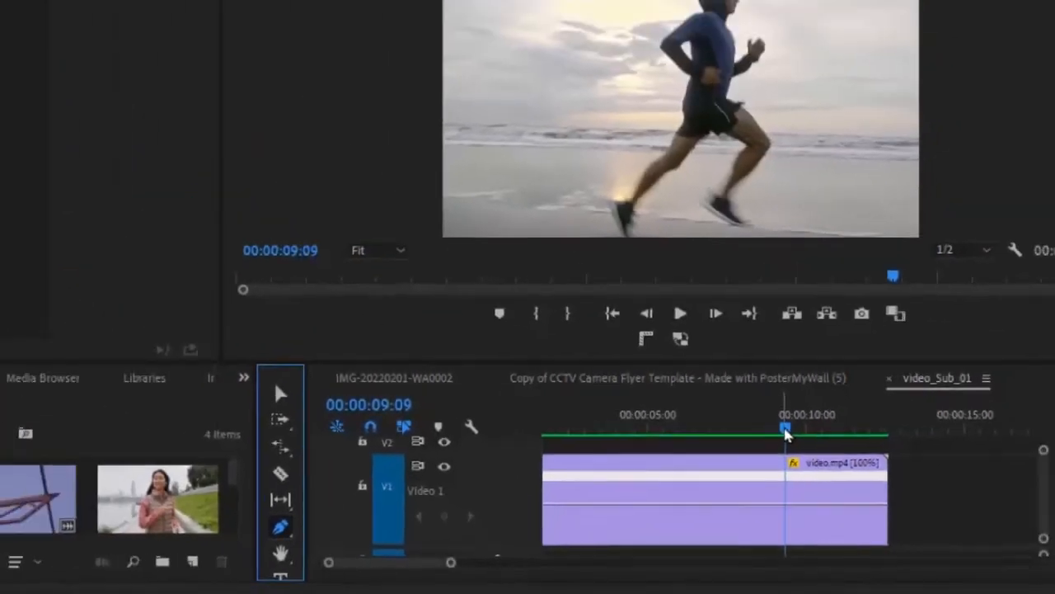
left_click_drag(798, 359, 801, 360)
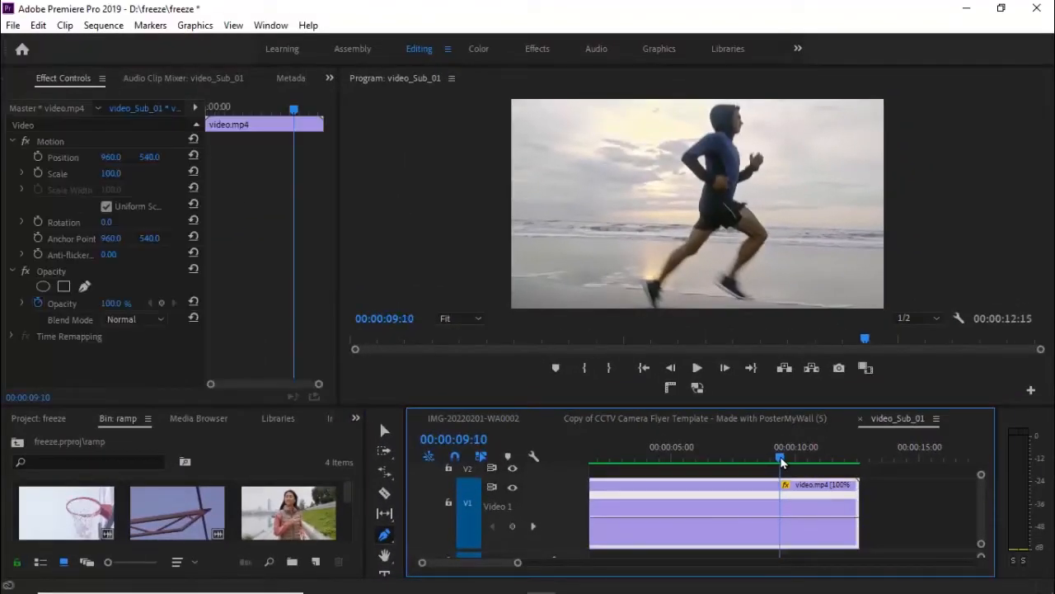
left_click_drag(782, 462, 783, 463)
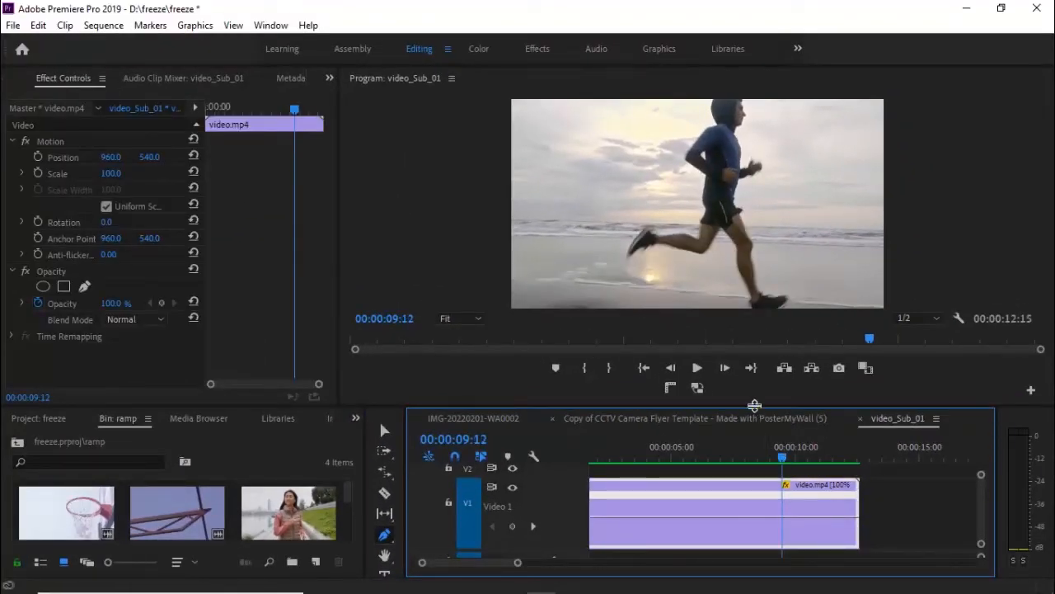
left_click(725, 369)
left_click(724, 369)
left_click(725, 369)
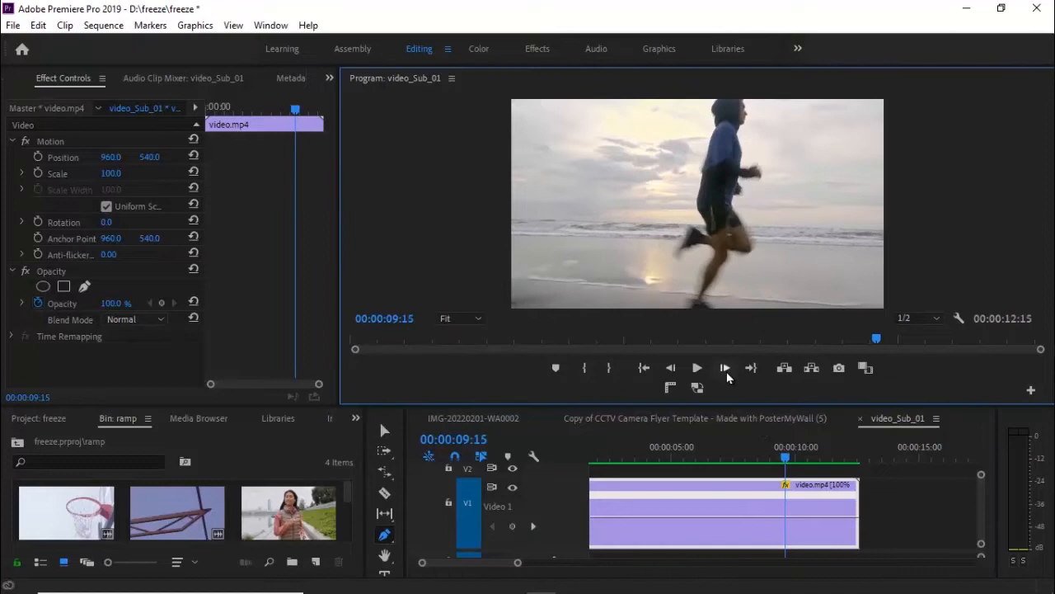
left_click(681, 368)
left_click(681, 367)
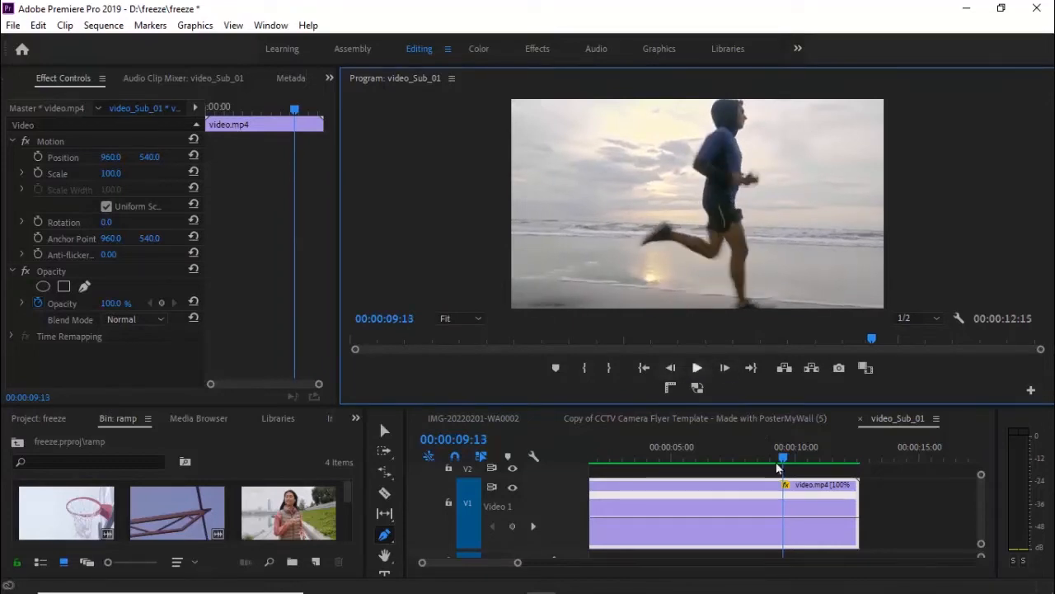
left_click(785, 525)
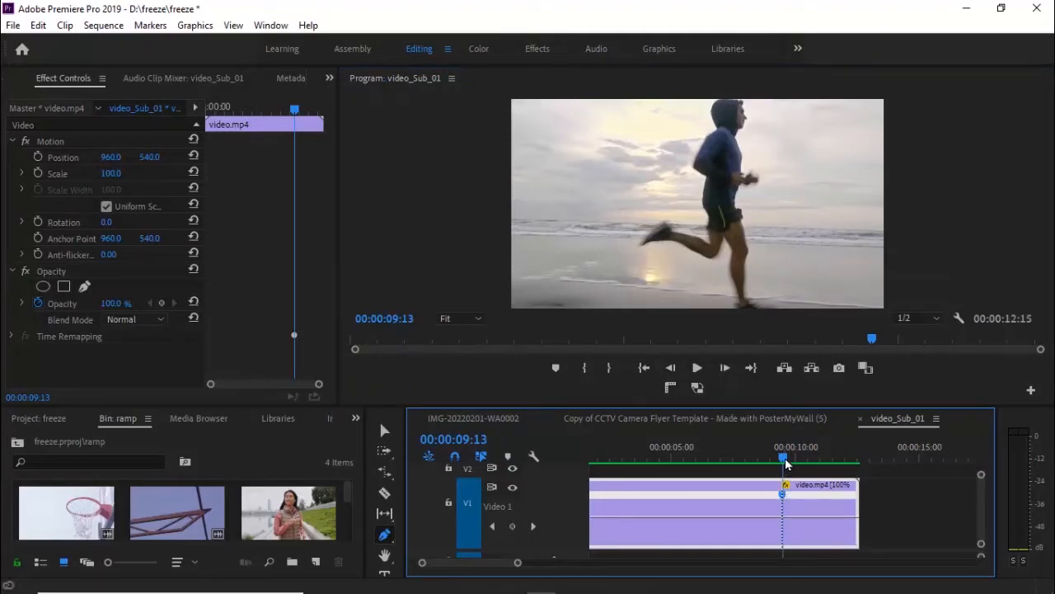
Add a second speed keyframe on the clip's Time Remapping line at 00:00:09:22
left_click(725, 368)
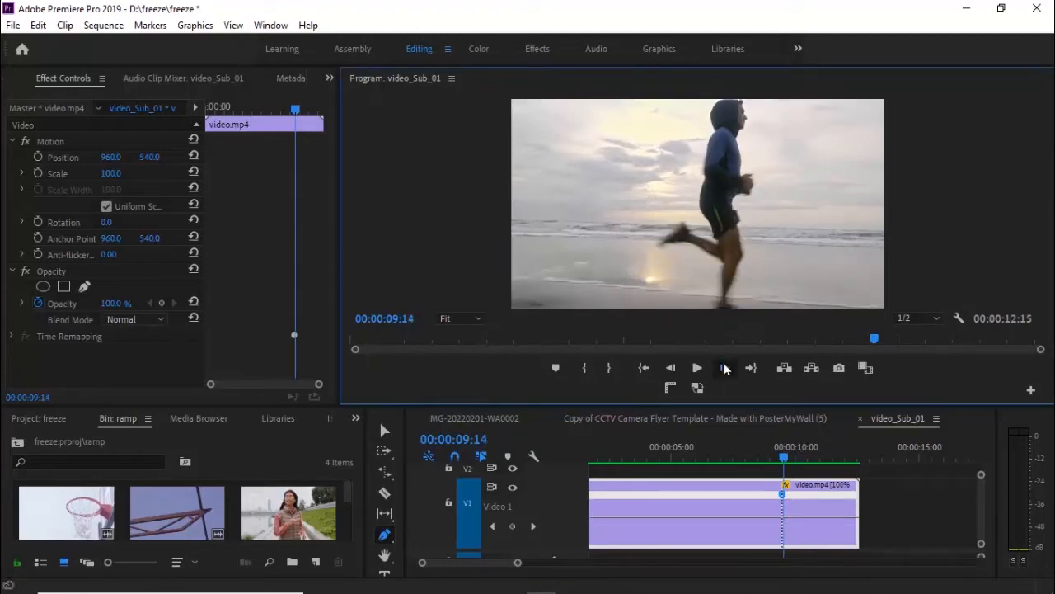
left_click(725, 369)
left_click(724, 369)
left_click(725, 368)
left_click(725, 369)
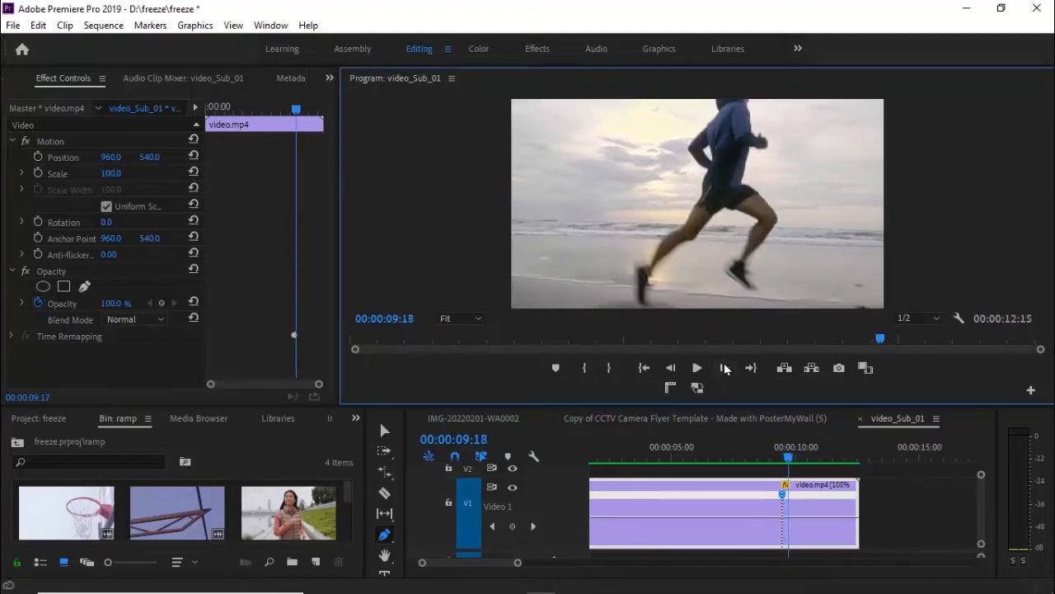
left_click(724, 368)
left_click(725, 369)
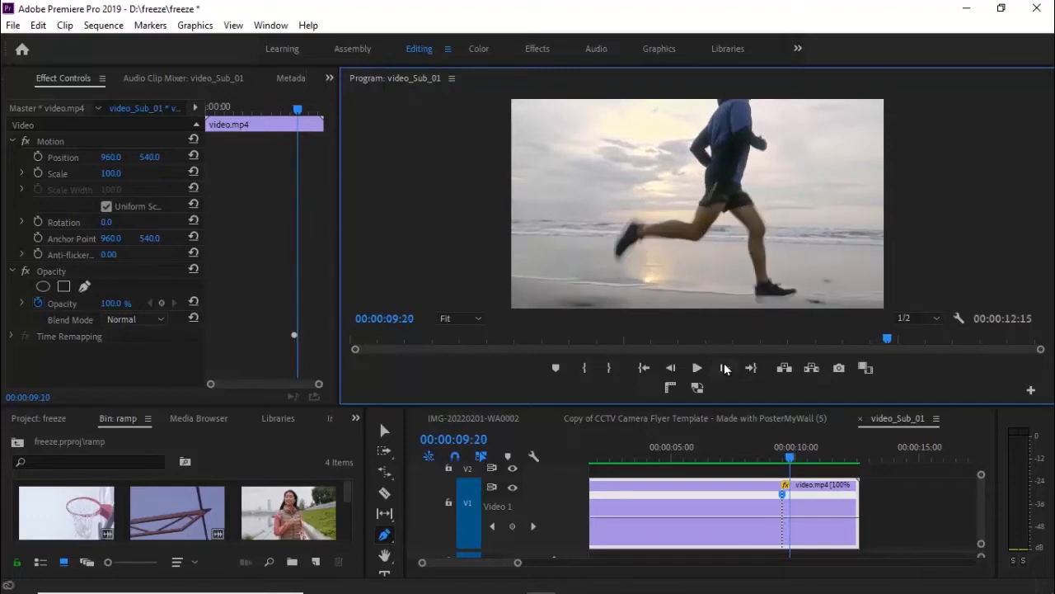
left_click(724, 369)
left_click(725, 368)
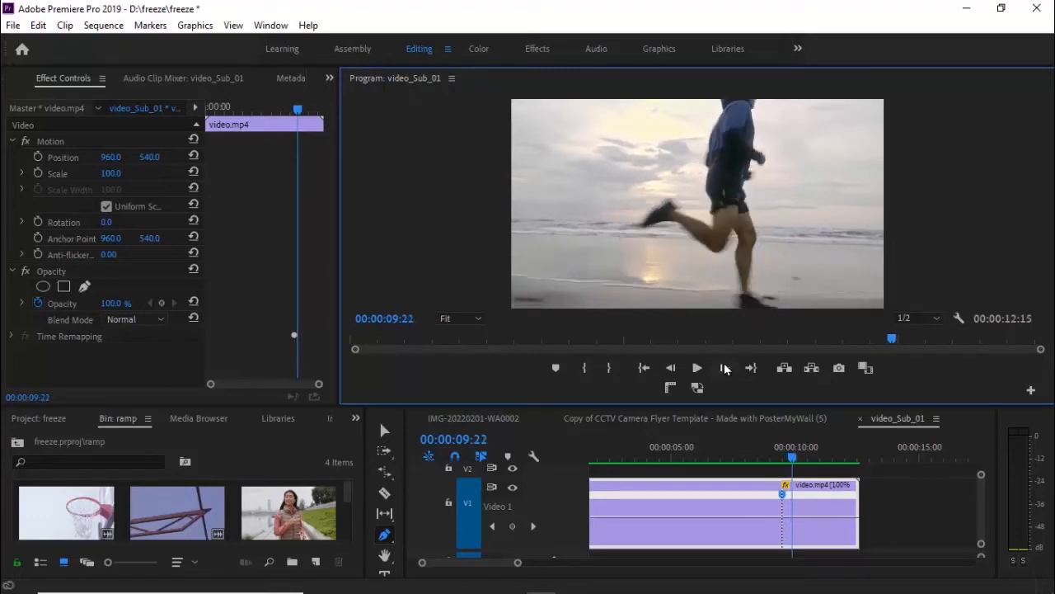
left_click(796, 525)
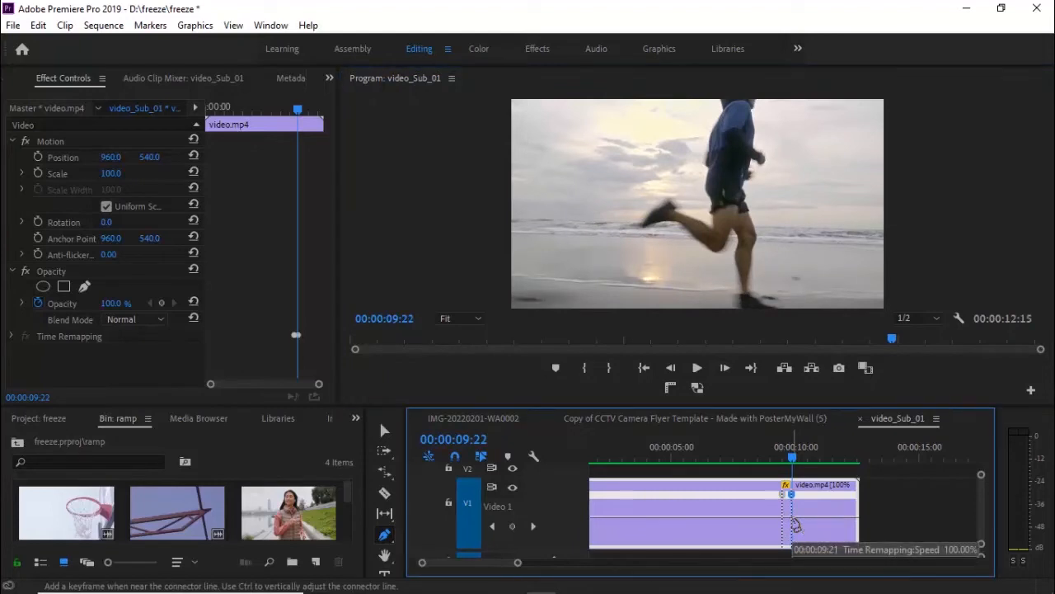
Enlarge the timeline area and, with the Selection tool, lower the speed line between the two keyframes to 14%
left_click(383, 429)
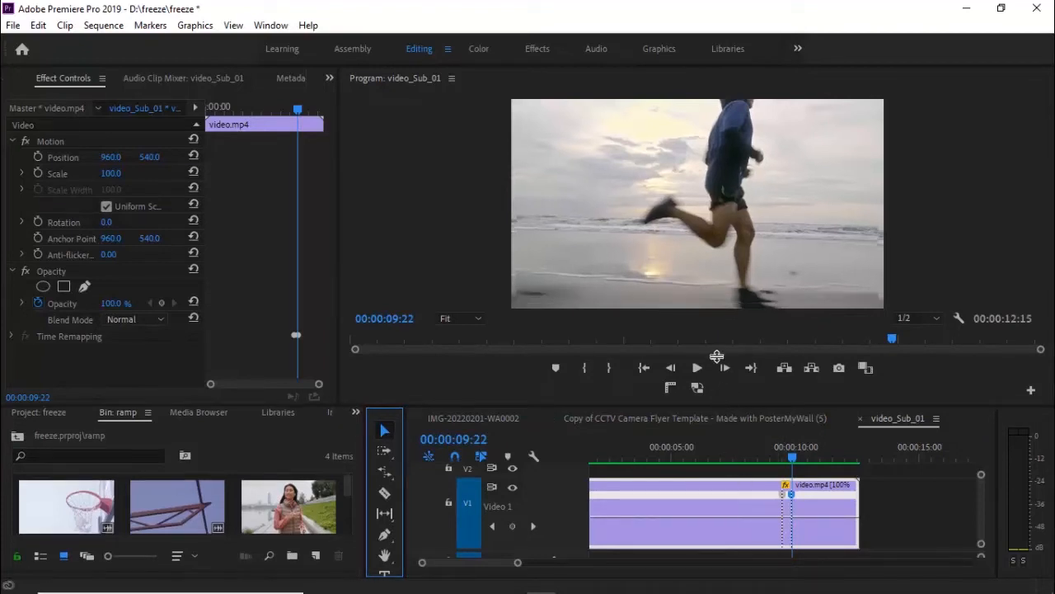
left_click_drag(721, 404, 721, 349)
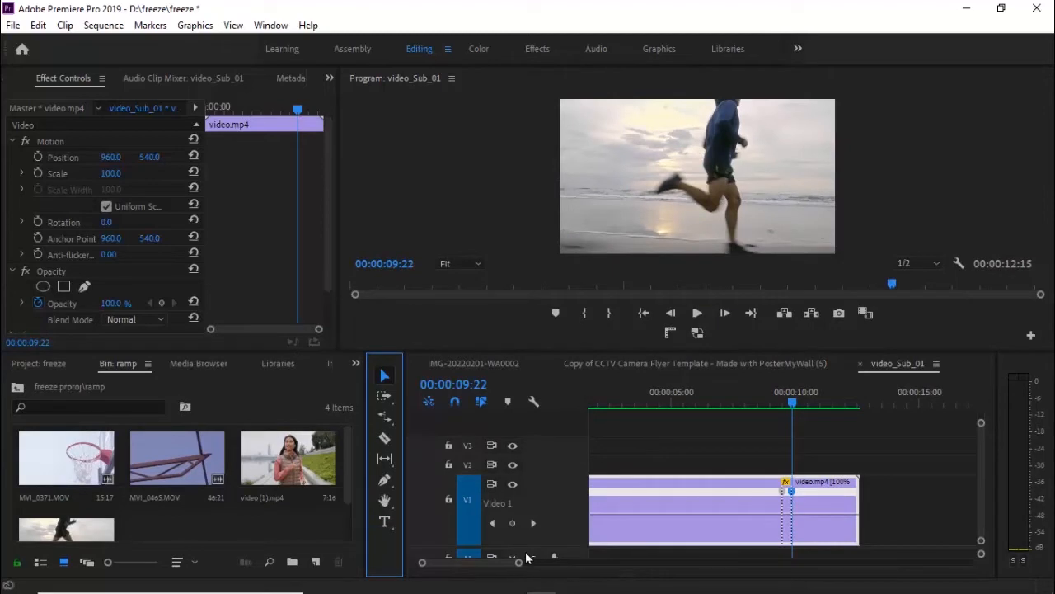
left_click_drag(518, 566, 482, 559)
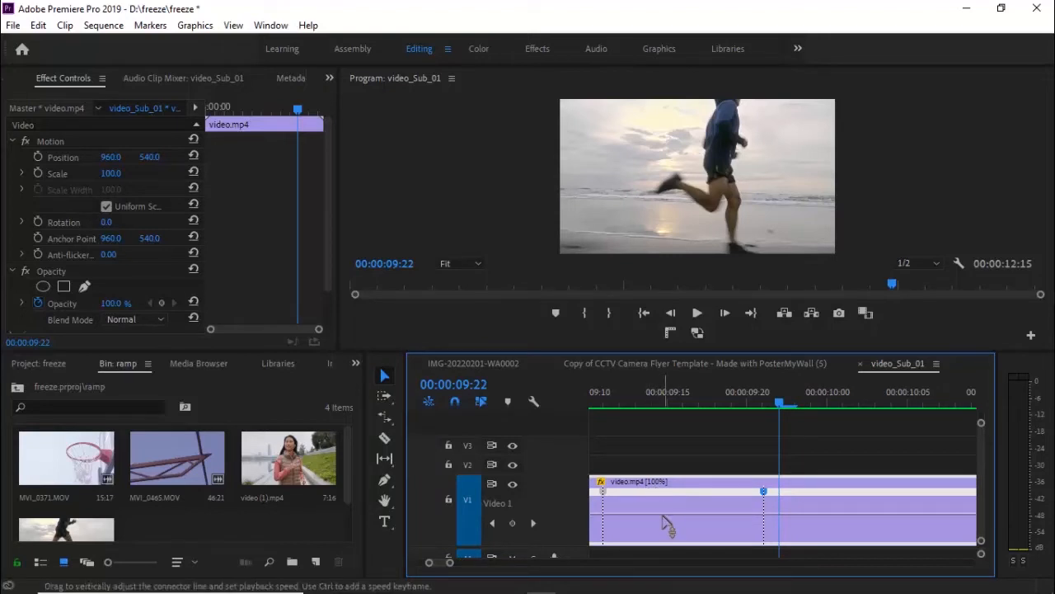
left_click_drag(668, 531, 660, 584)
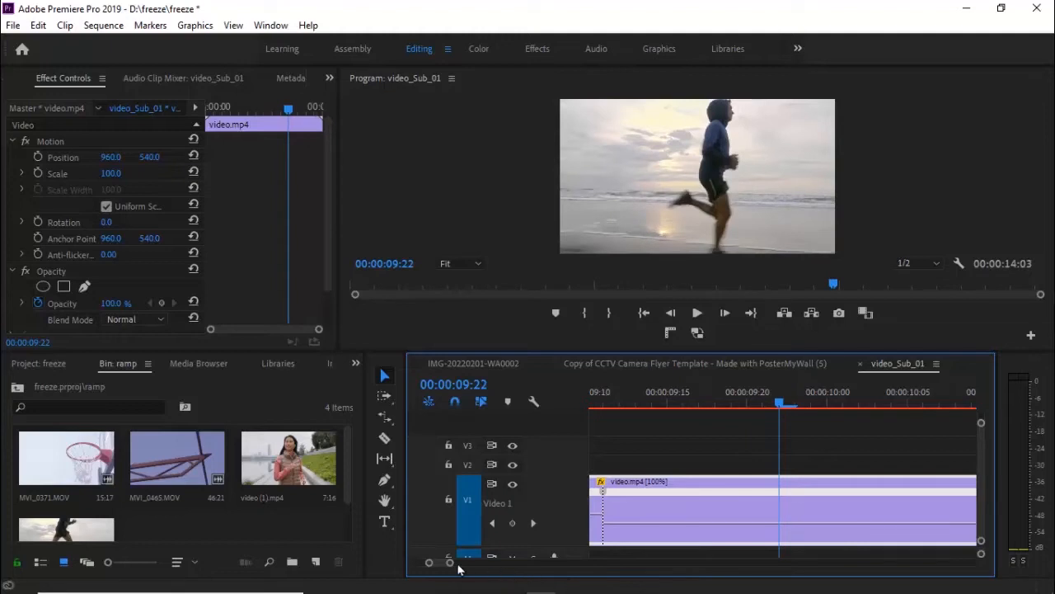
left_click_drag(451, 569, 478, 577)
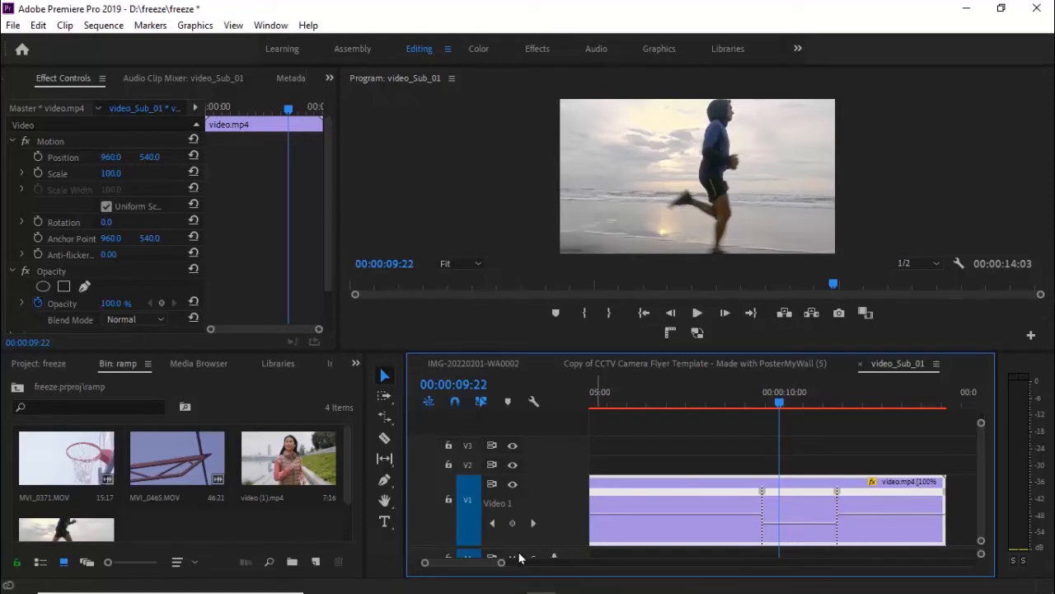
left_click_drag(504, 565, 487, 561)
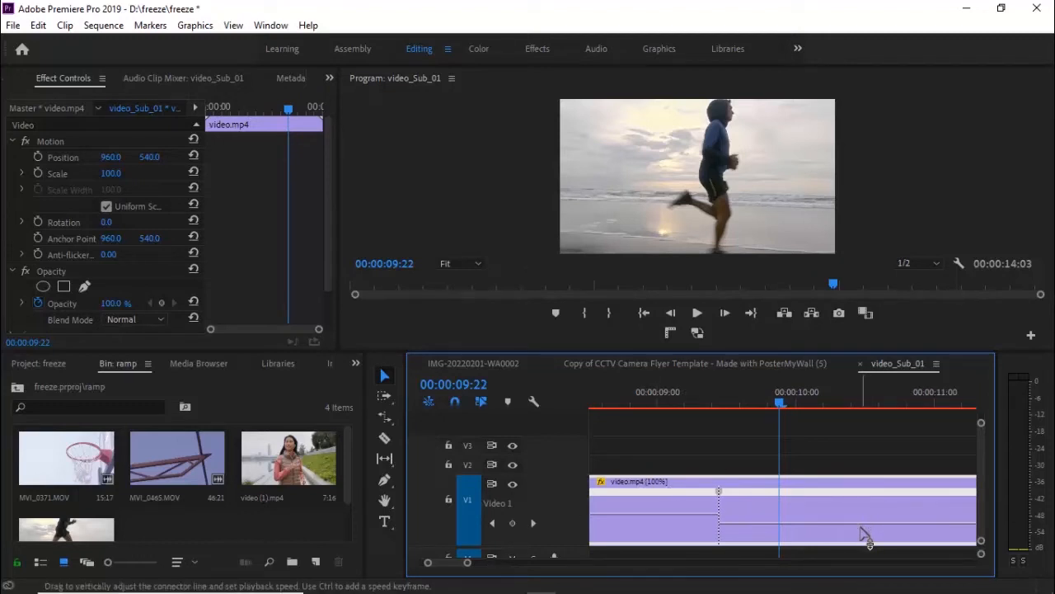
left_click_drag(863, 534, 863, 536)
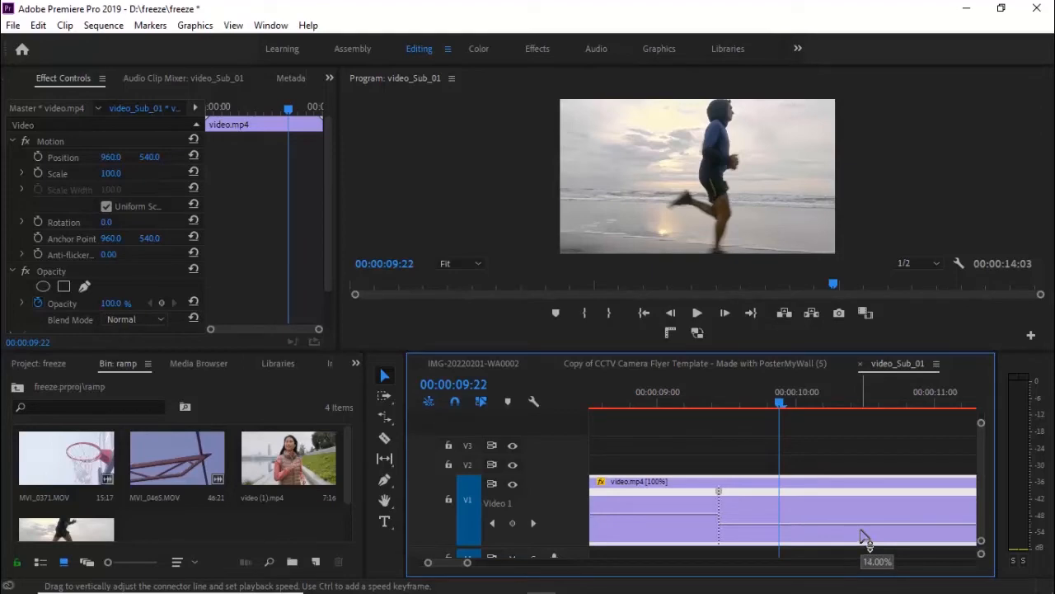
left_click_drag(860, 537, 860, 536)
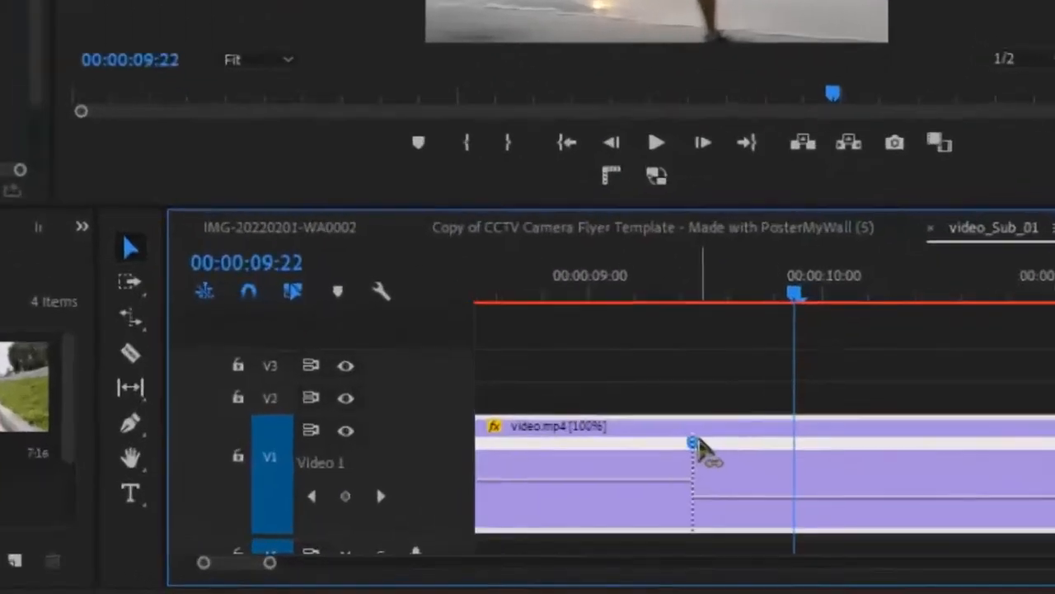
Split the first speed keyframe into a gradual ramp spanning about 00:00:09:11 to 00:00:09:13
left_click_drag(723, 493, 723, 493)
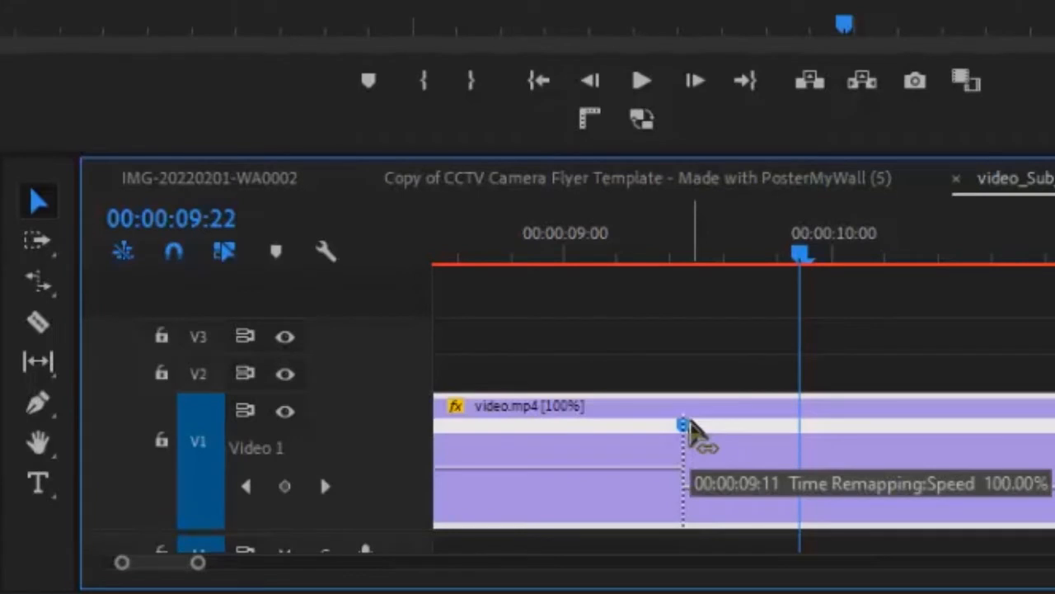
mouse_move(691, 428)
left_mouse_down()
mouse_move(707, 427)
mouse_move(716, 441)
left_mouse_up()
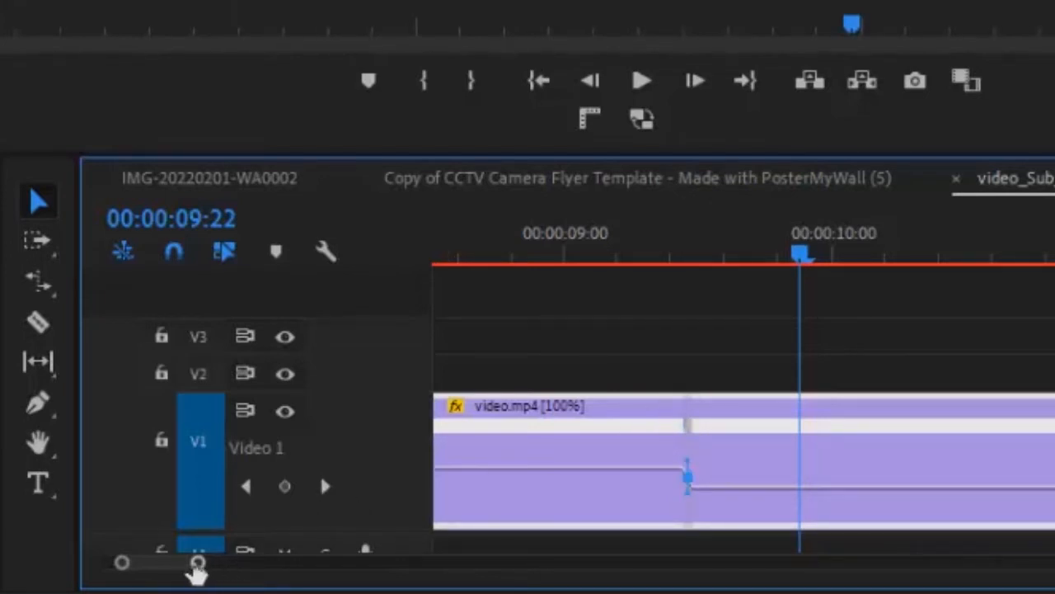
left_click_drag(198, 563, 175, 562)
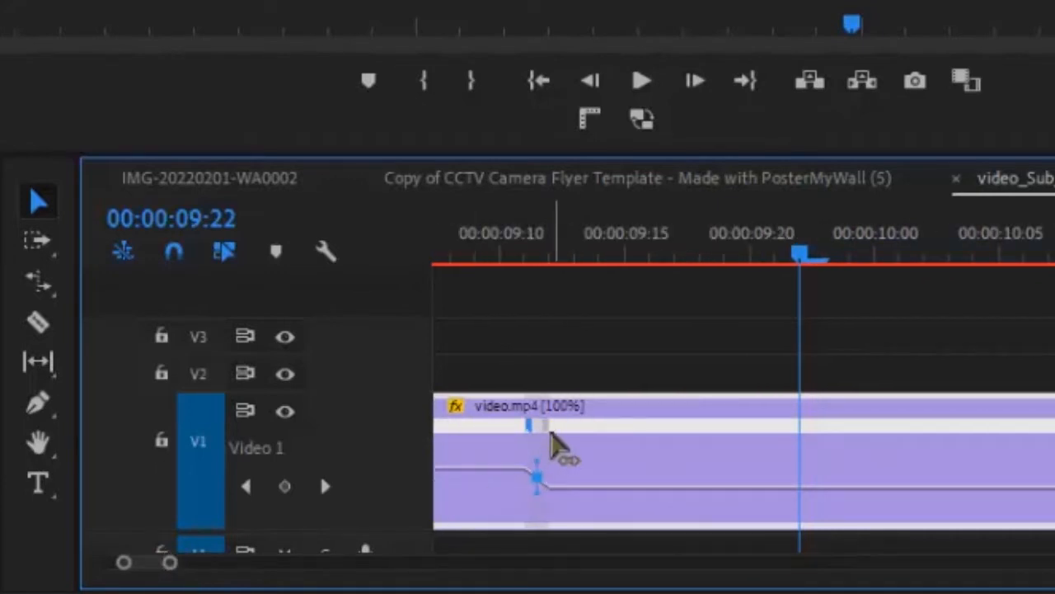
left_click_drag(546, 429, 583, 431)
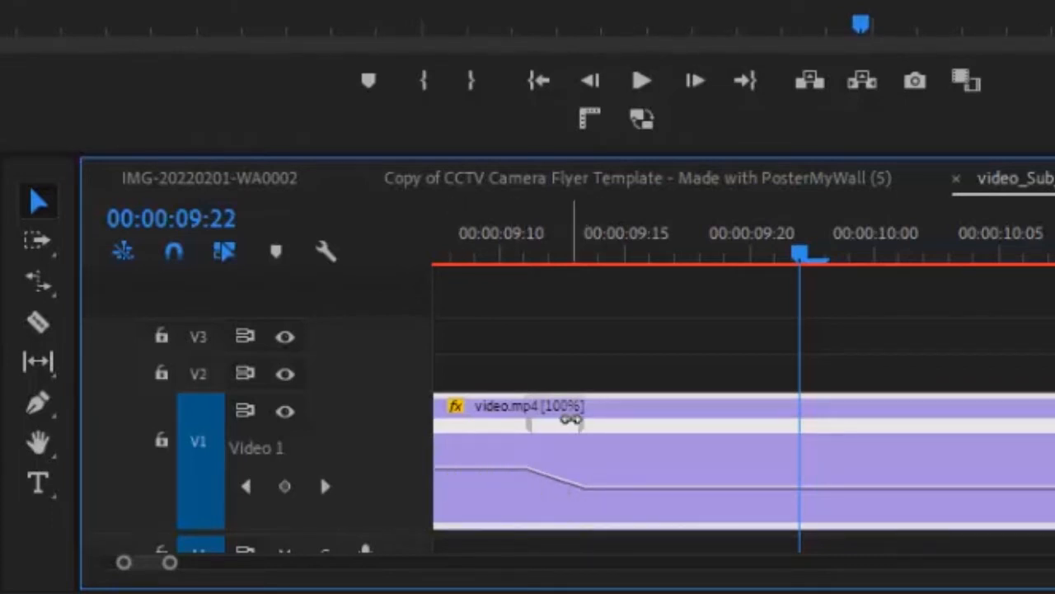
Bend the first speed ramp into a smooth S-curve with its Bezier handle and make the V1 track taller
left_click(582, 432)
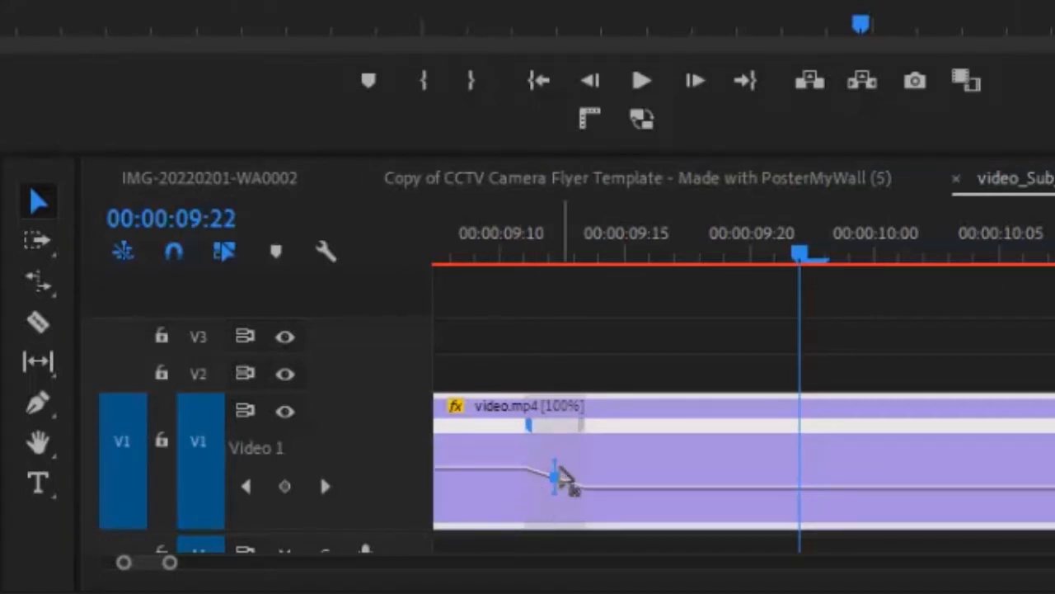
left_click_drag(553, 462, 419, 592)
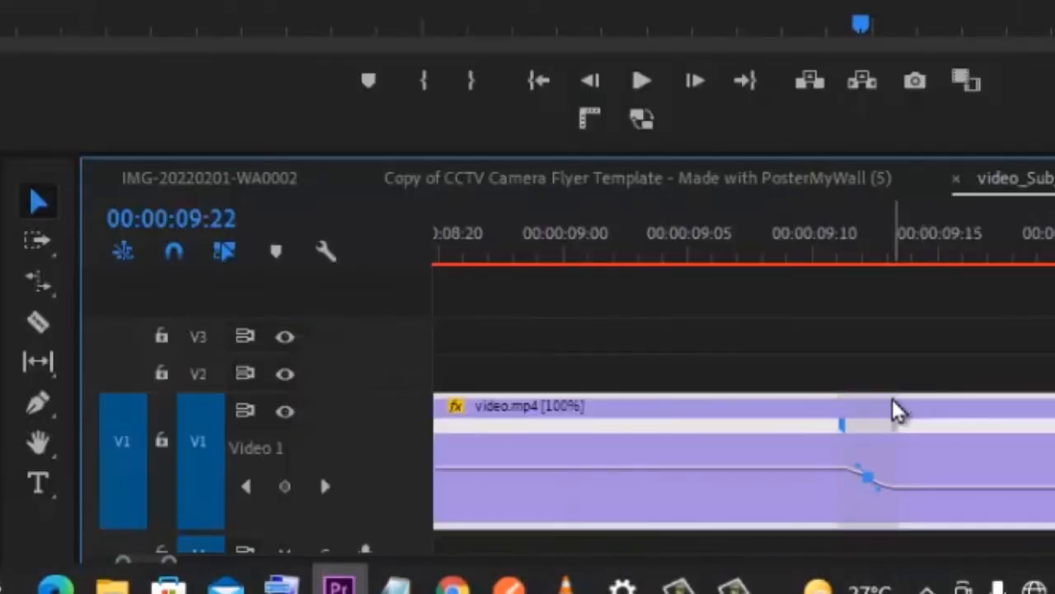
left_click_drag(320, 399, 369, 319)
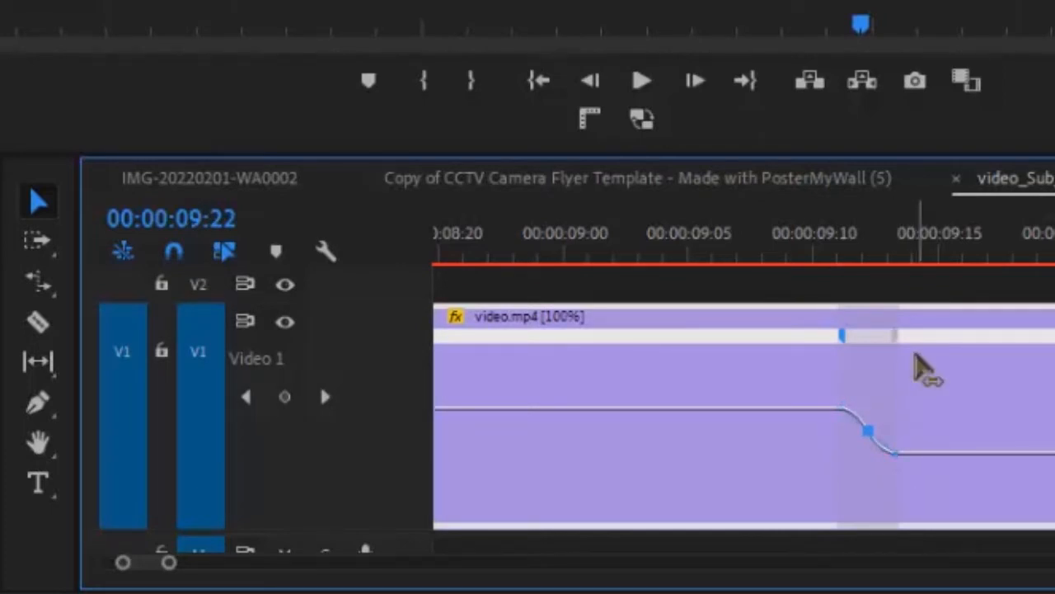
mouse_move(166, 564)
left_mouse_down()
mouse_move(195, 572)
mouse_move(163, 564)
left_mouse_up()
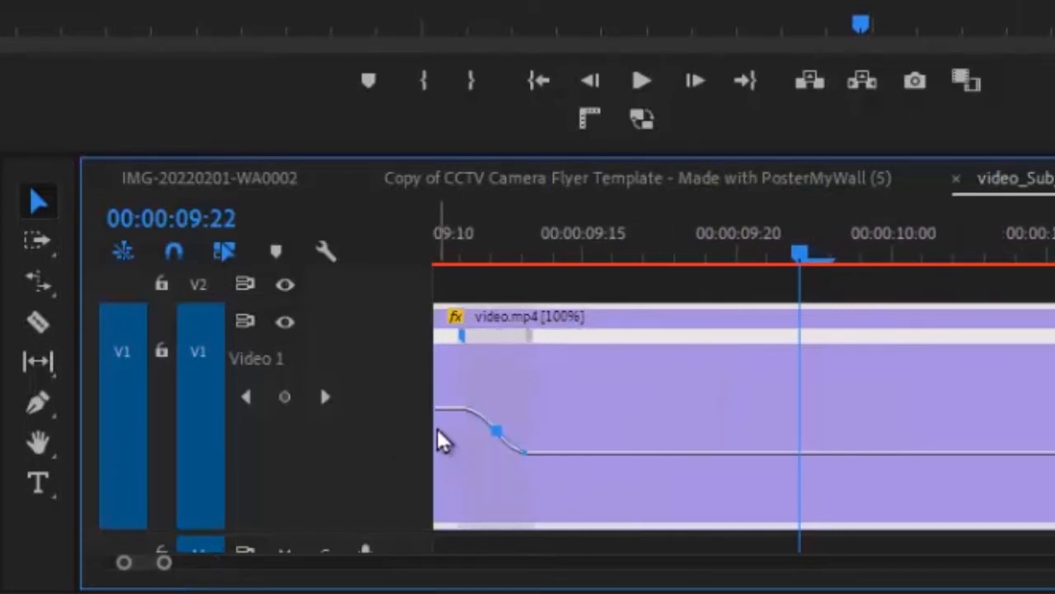
Split the second speed keyframe into a gradual ramp spanning about 00:00:11:18 to 00:00:11:19
left_click_drag(167, 567, 212, 572)
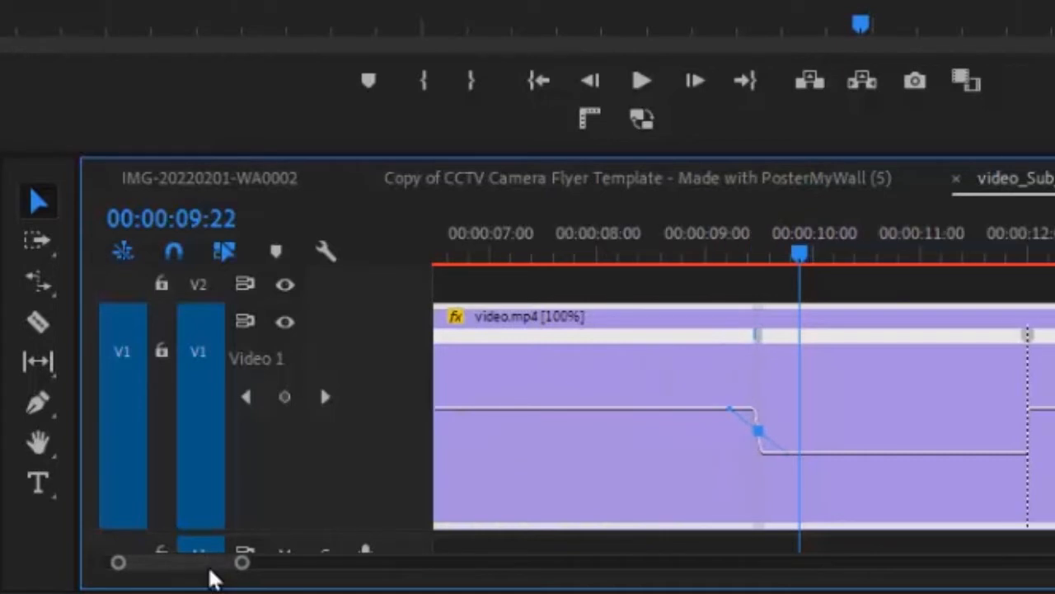
left_click(1035, 258)
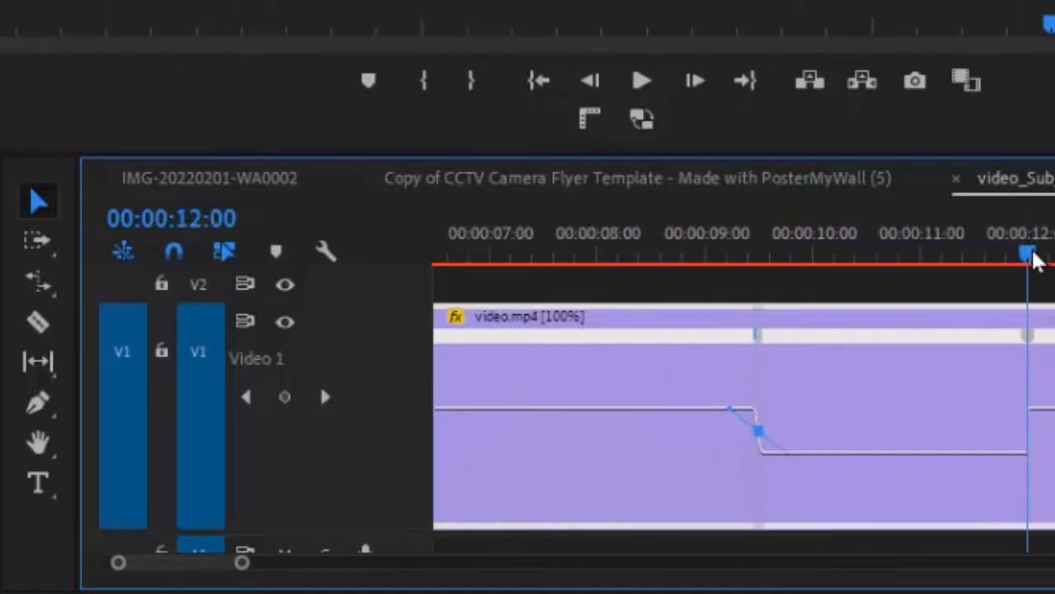
left_click_drag(247, 567, 108, 532)
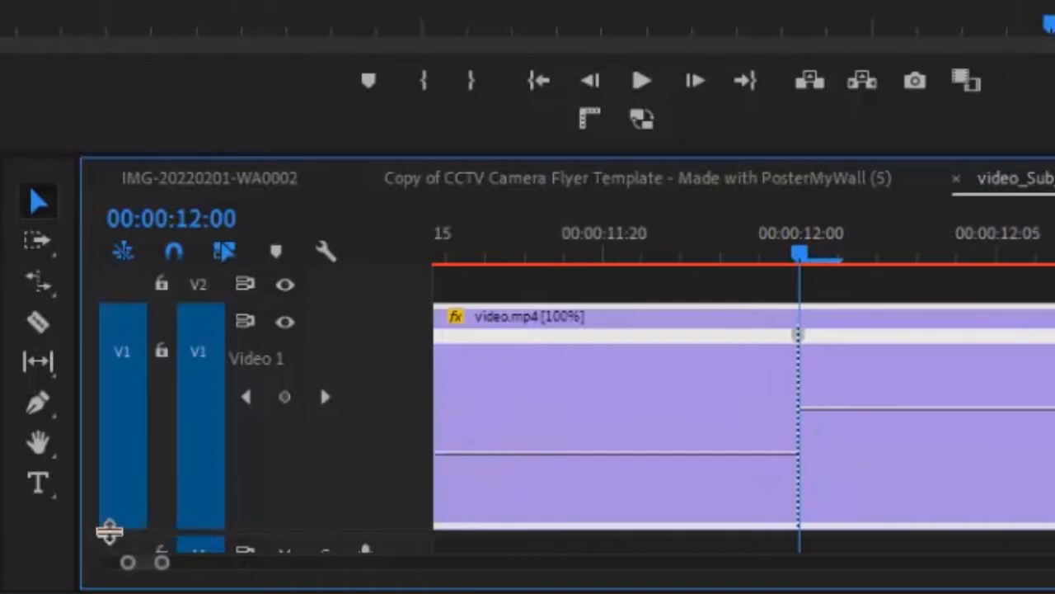
left_click(760, 247)
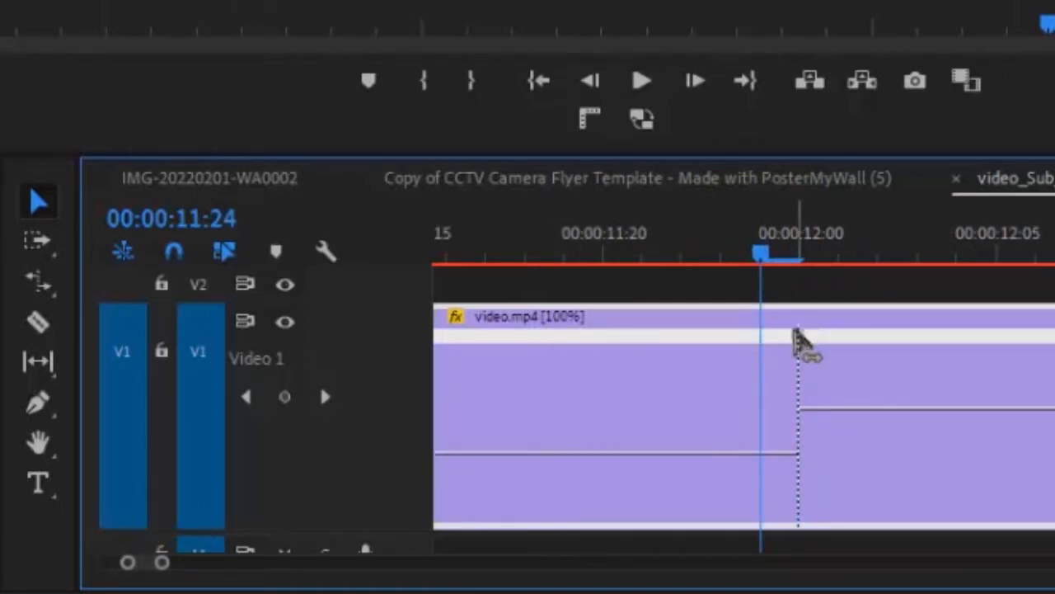
left_click_drag(796, 334, 749, 341)
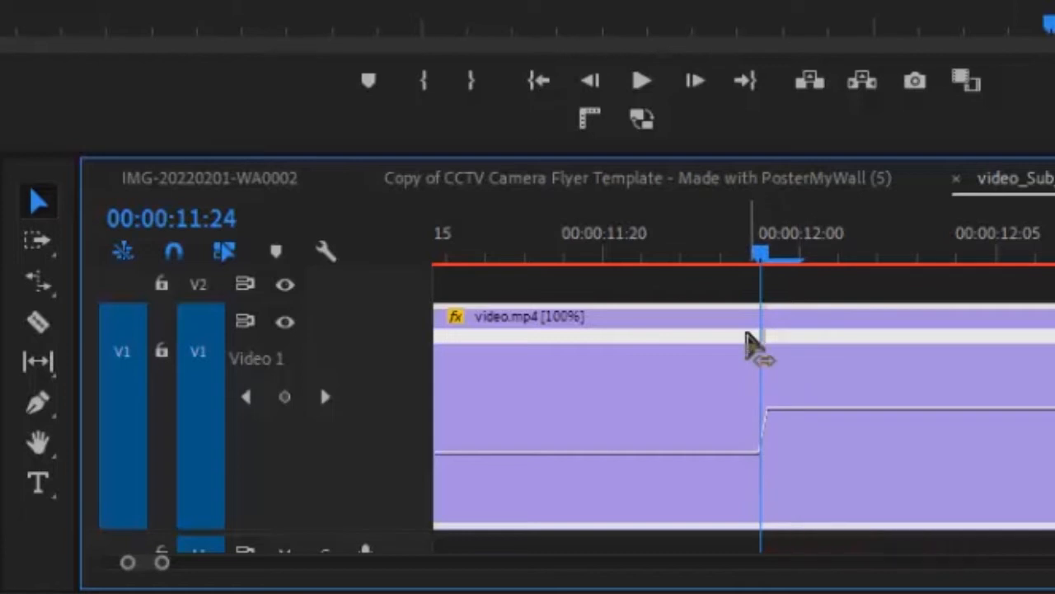
left_click(722, 252)
left_click_drag(161, 567, 145, 569)
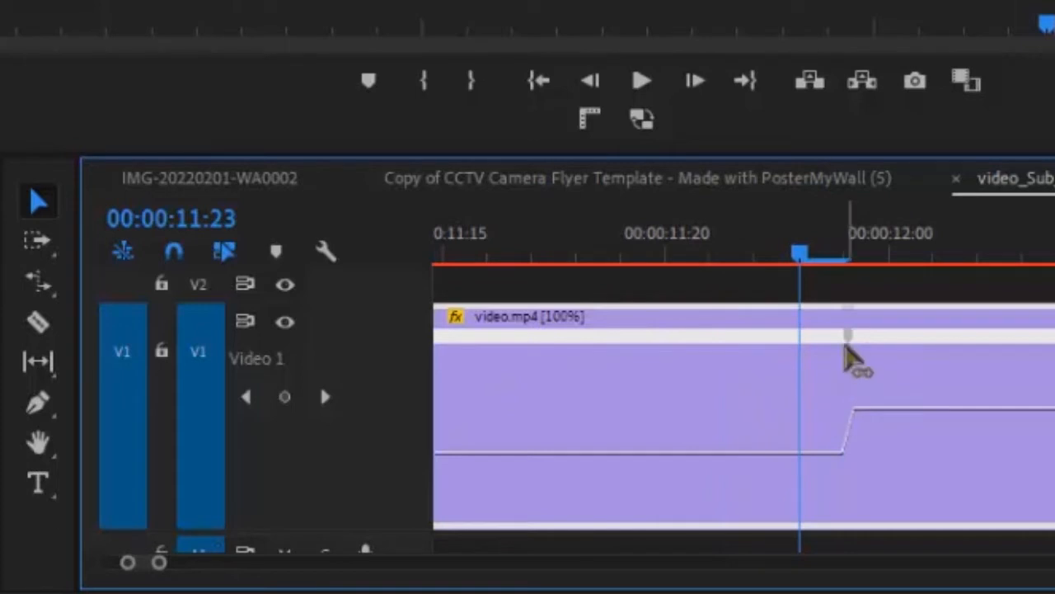
left_click(846, 339)
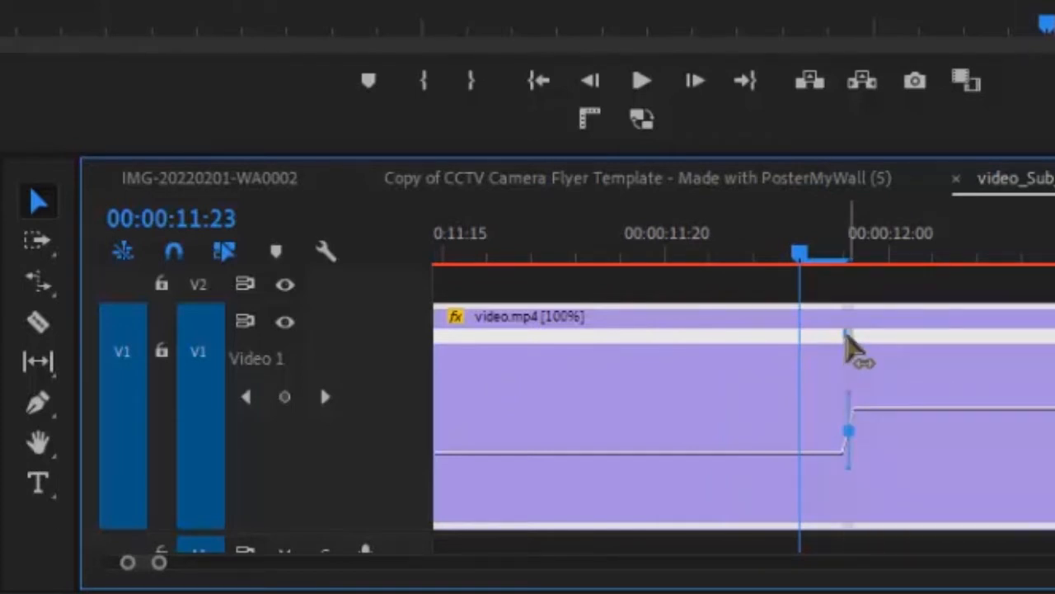
left_click_drag(845, 339, 820, 335)
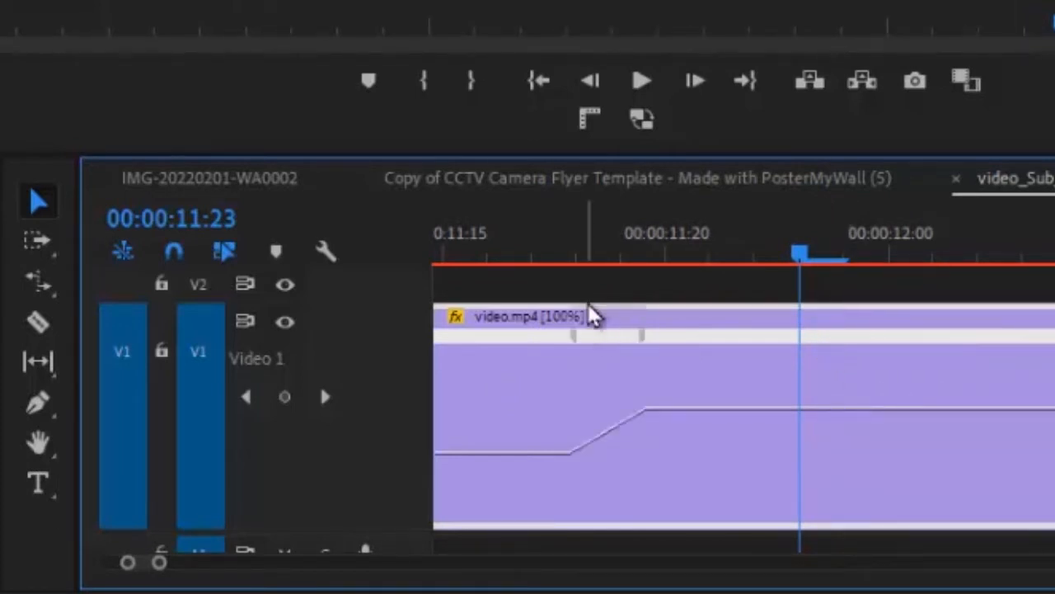
Bend the second speed ramp into a smooth S-curve with its Bezier handle
left_click(629, 254)
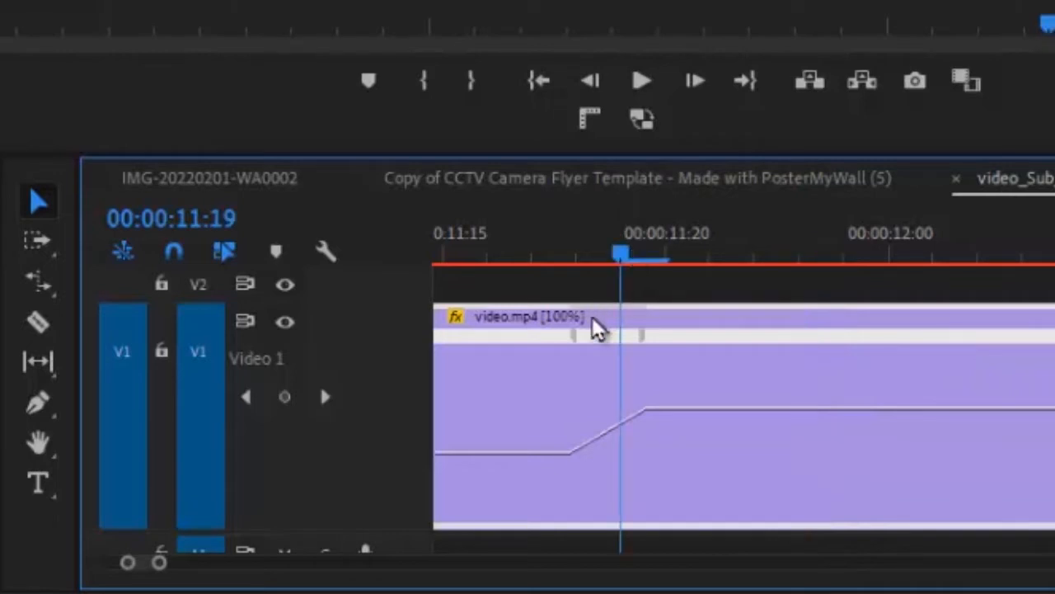
left_click(644, 342)
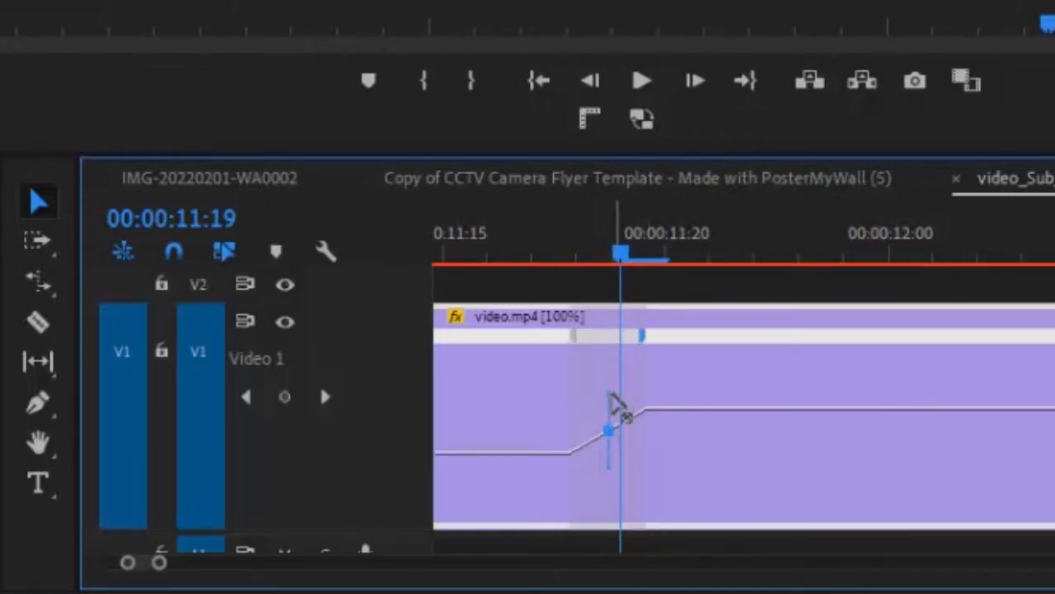
left_click(616, 411)
left_click_drag(614, 408, 627, 403)
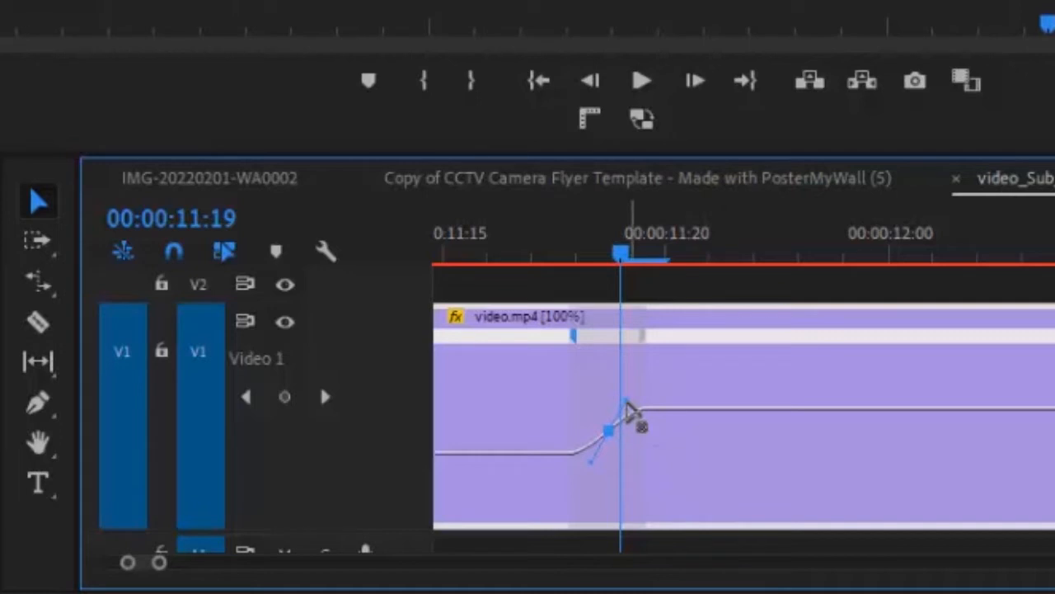
left_click_drag(627, 404, 746, 427)
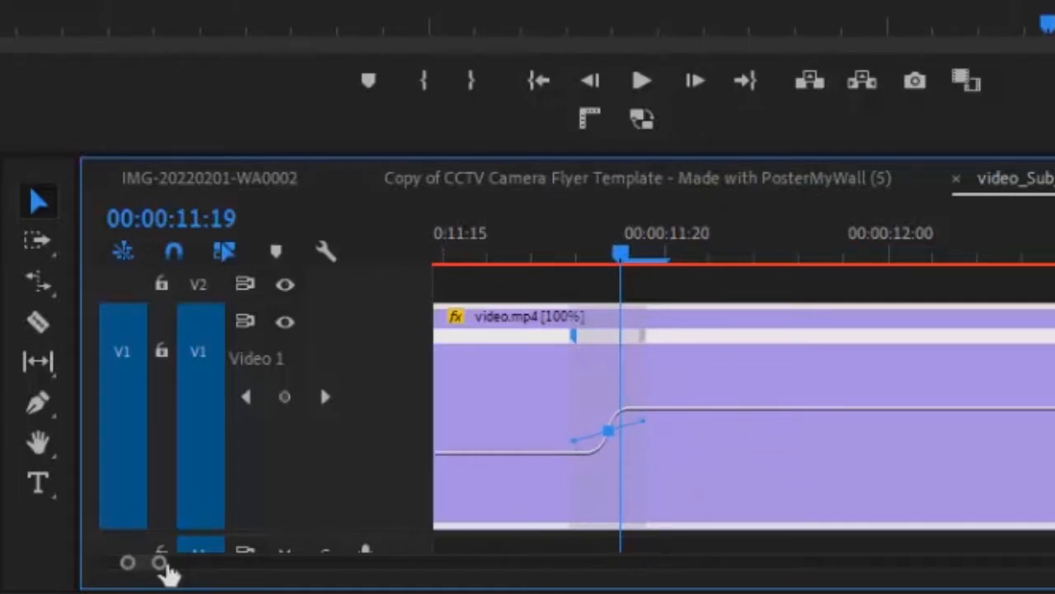
Play the sequence from several points before the slow section to review the speed ramp, and enlarge the Program monitor
left_click_drag(163, 570, 268, 573)
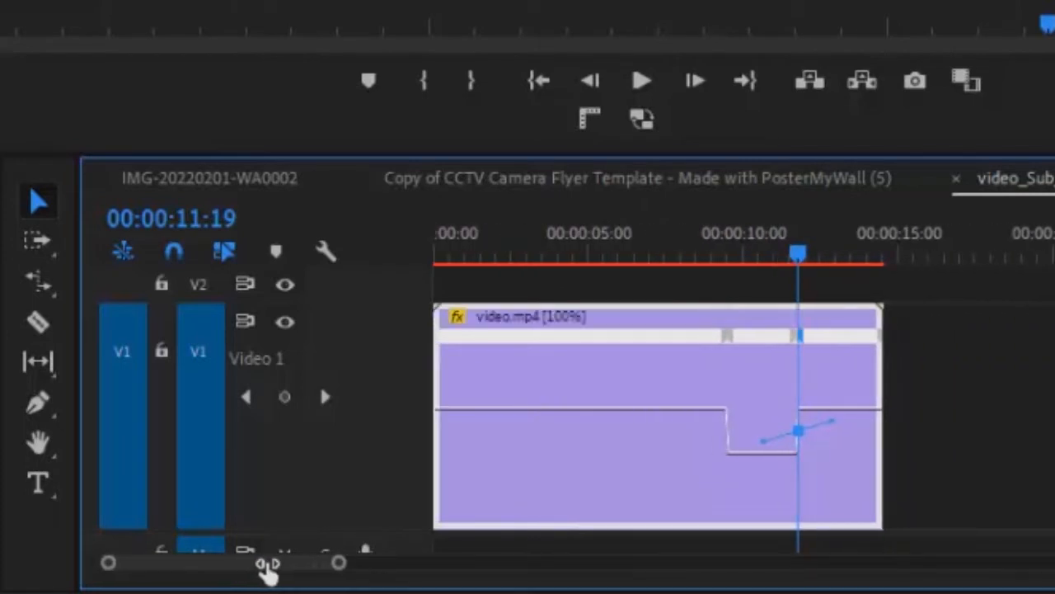
left_click(672, 247)
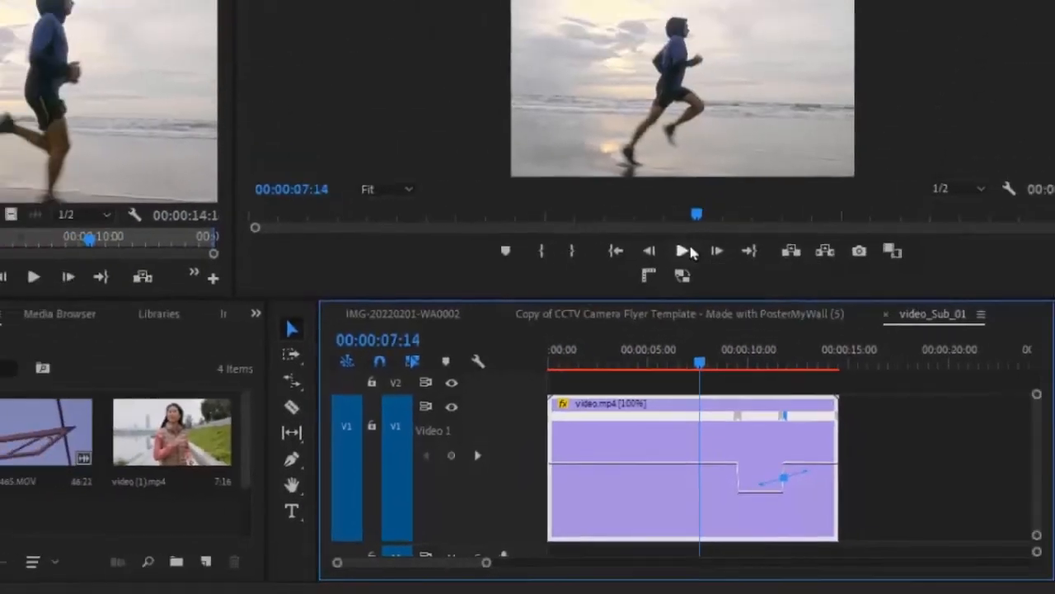
left_click(648, 81)
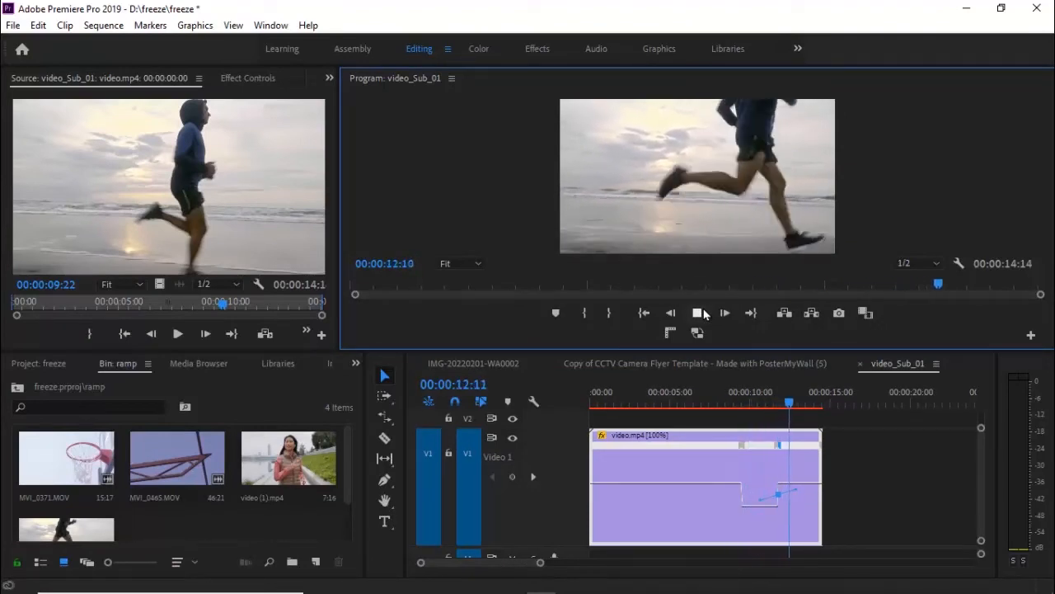
left_click(700, 314)
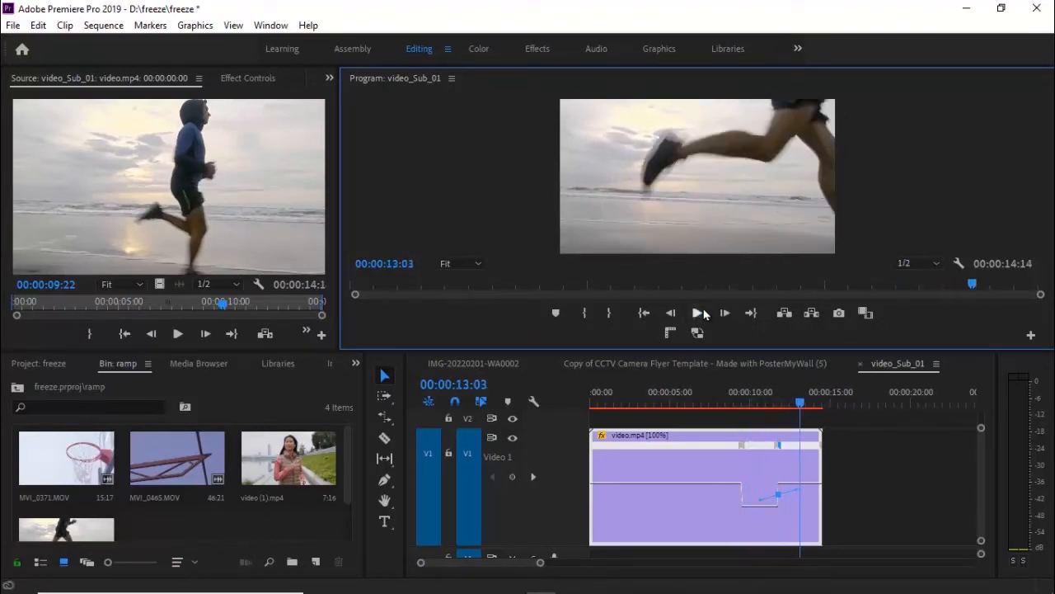
left_click(731, 401)
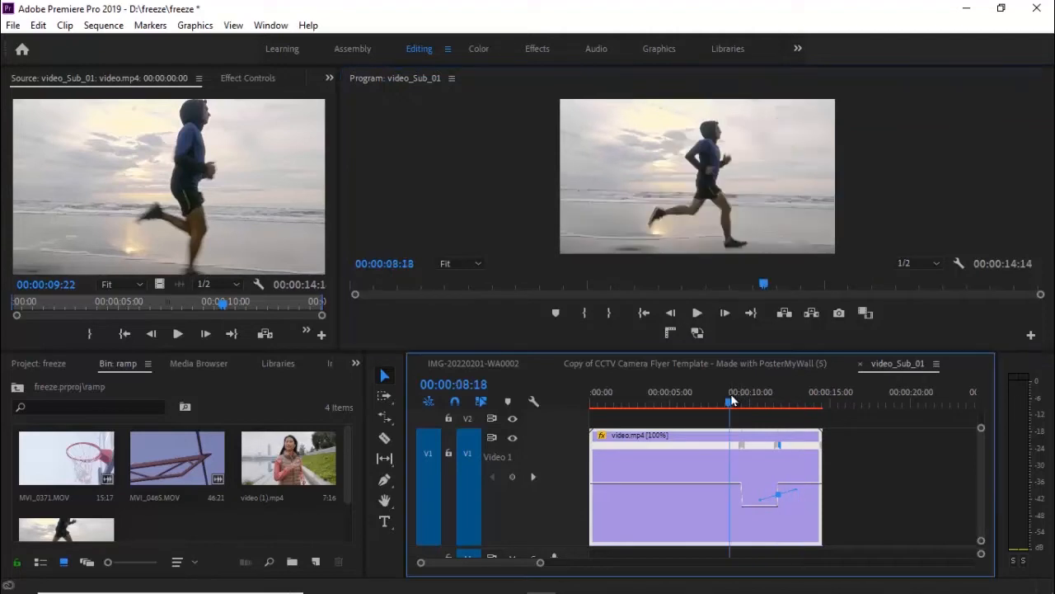
left_click(697, 321)
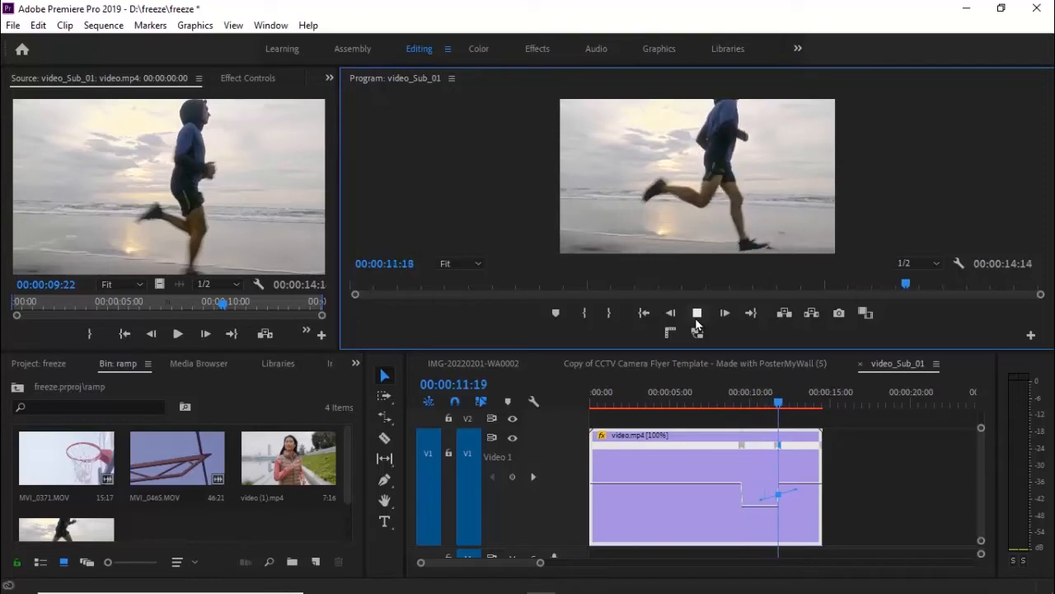
left_click(697, 324)
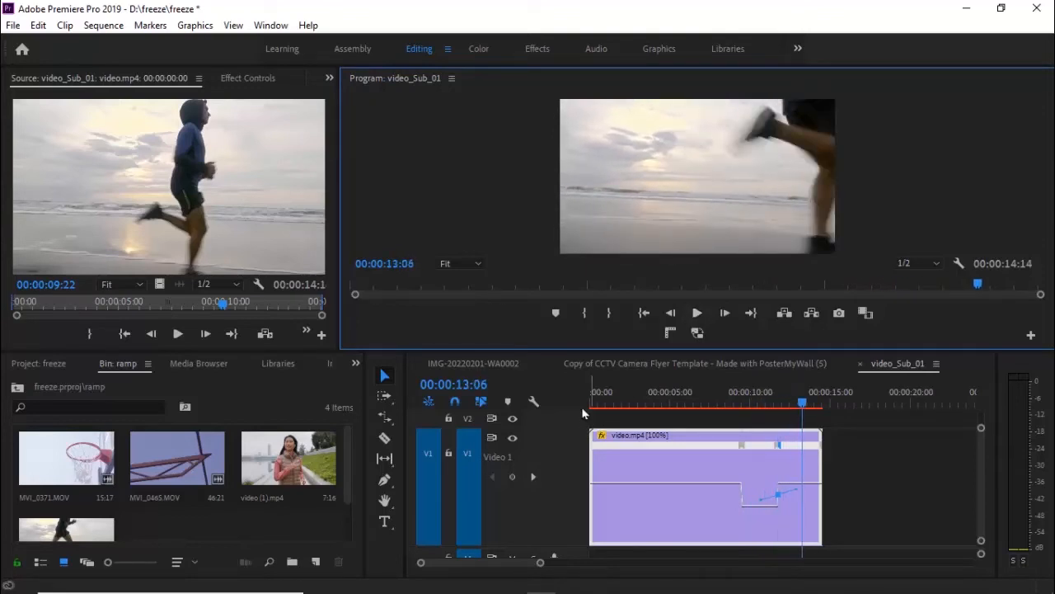
left_click(614, 399)
left_click(697, 314)
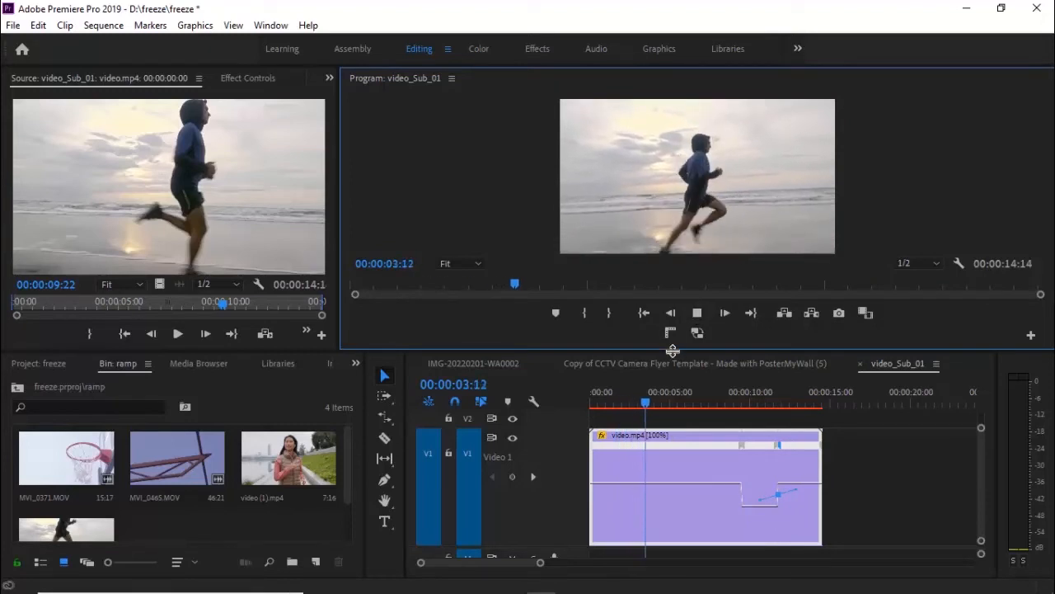
left_click_drag(672, 350, 673, 419)
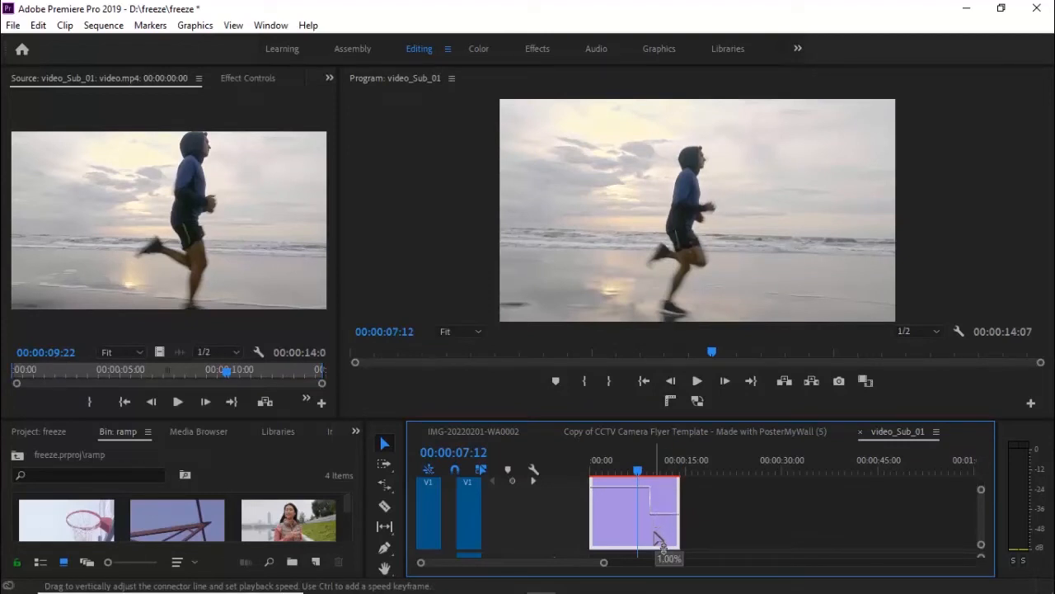
Try lowering the speed between the two ramps to 1% and raising it again
left_click_drag(656, 551, 655, 559)
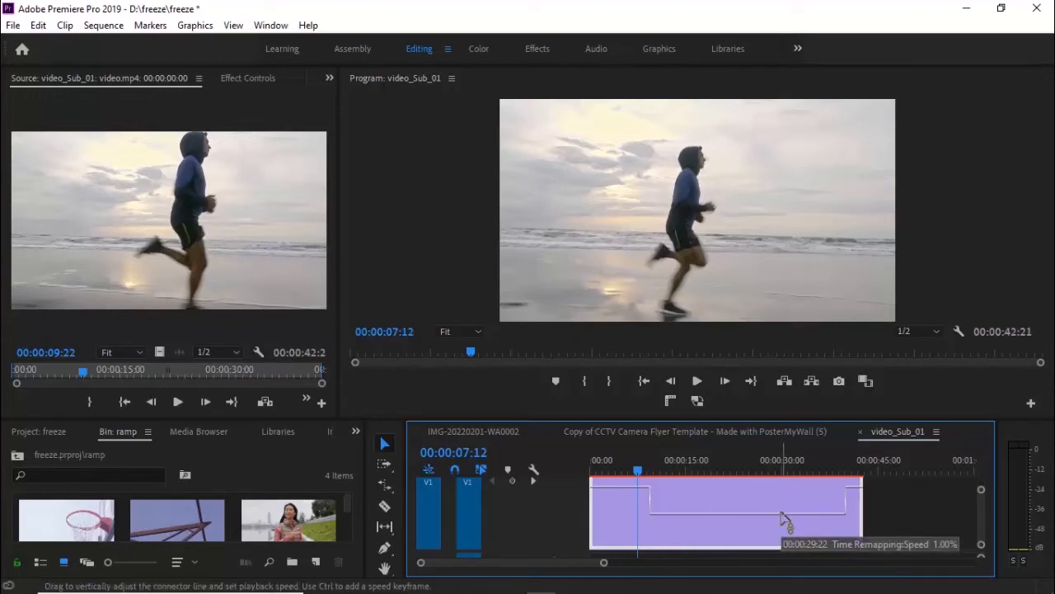
left_click_drag(784, 515, 783, 493)
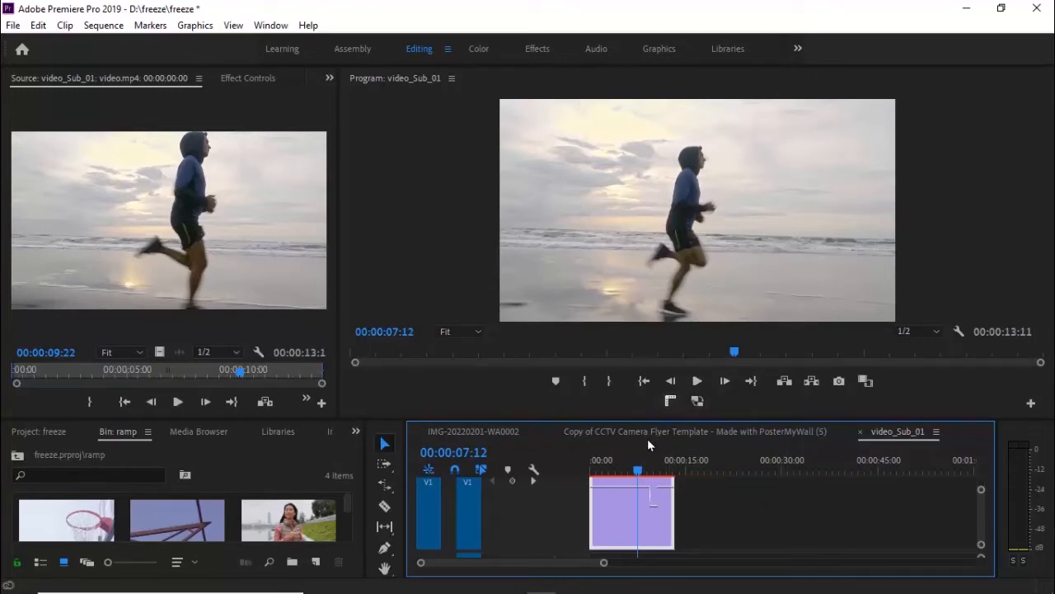
key("Return")
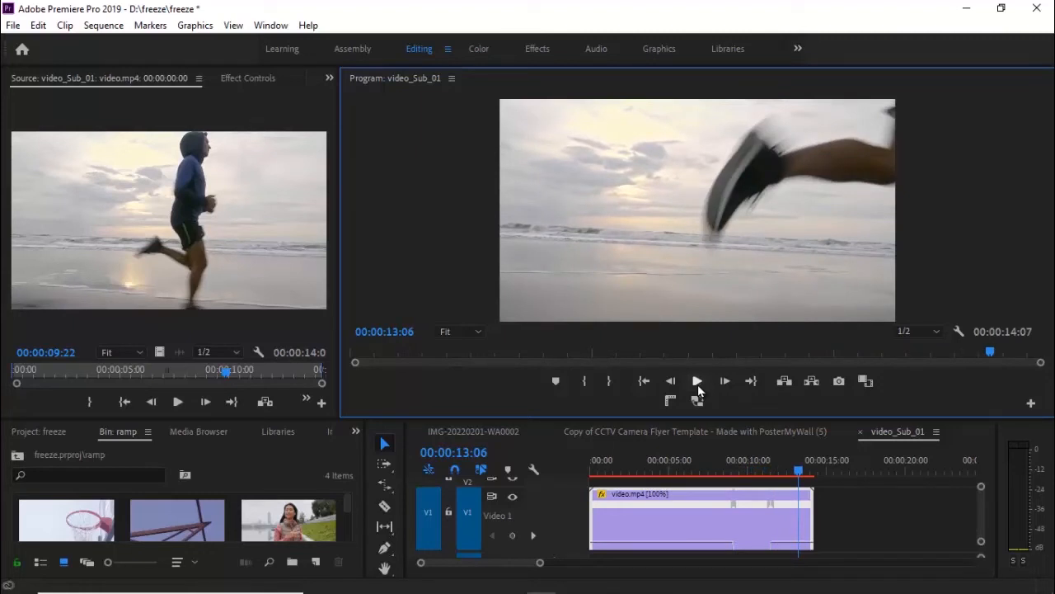
Add a Time Remapping keyframe on the clip near 00:00:05:00 with the Pen tool and switch back to the Selection tool
left_click(686, 468)
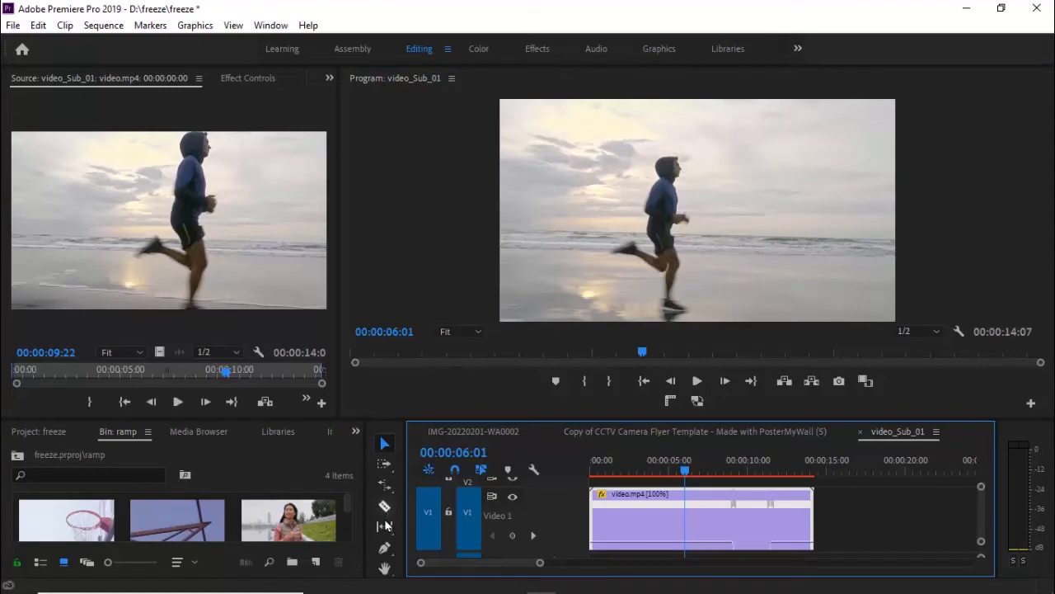
left_click(384, 550)
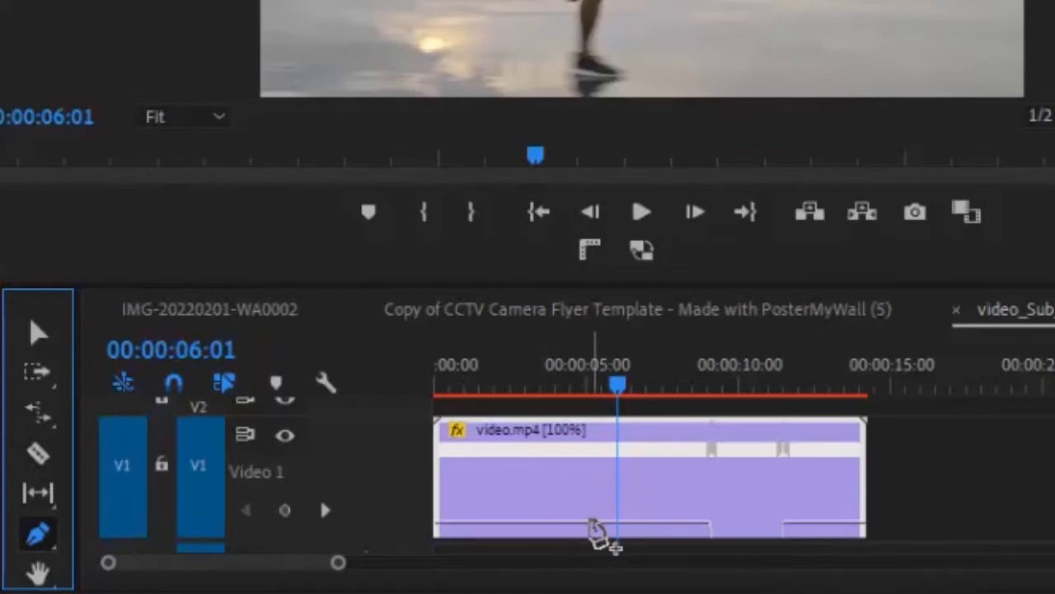
left_click(590, 524)
left_click(43, 334)
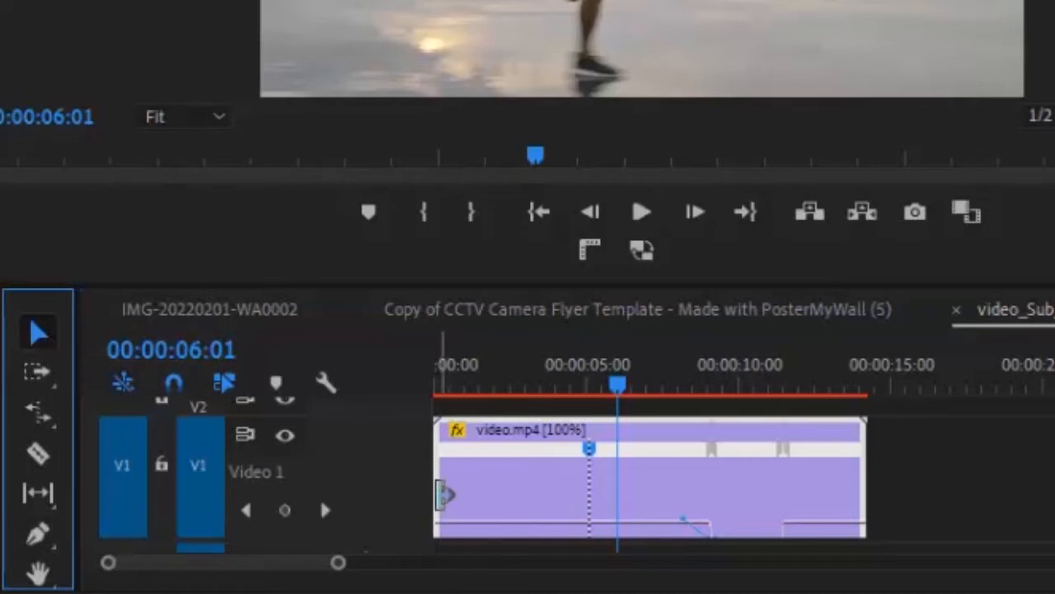
Trim the clip's start to the new keyframe and ripple delete the gap before the clip
left_click_drag(445, 493, 587, 495)
left_click(542, 497)
right_click(544, 497)
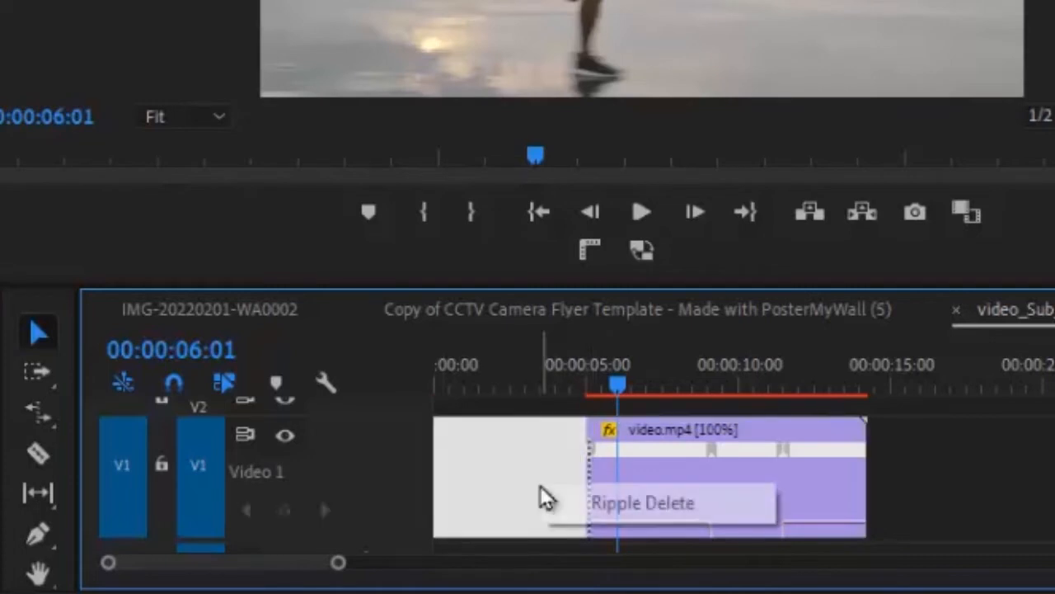
left_click(643, 505)
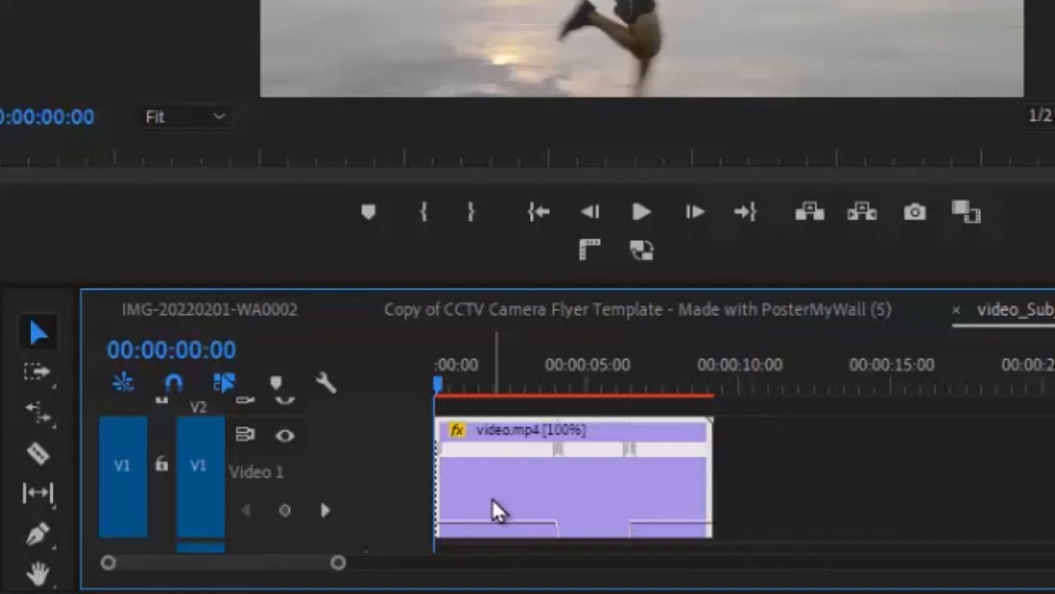
Raise the speed line of the clip's opening section so the part before the slow motion plays faster
left_click_drag(500, 522, 523, 335)
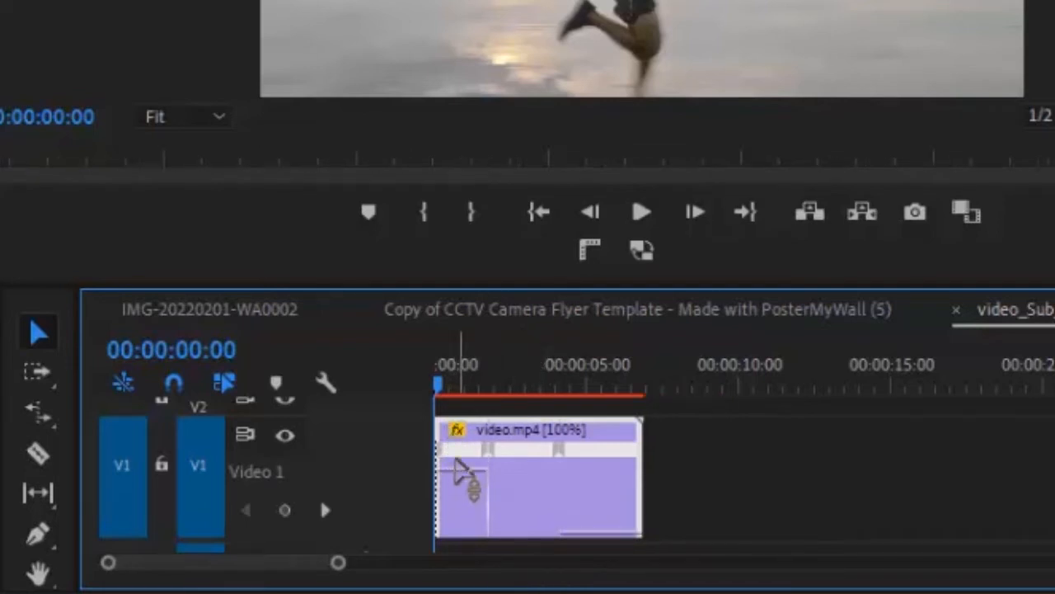
left_click_drag(455, 467, 456, 381)
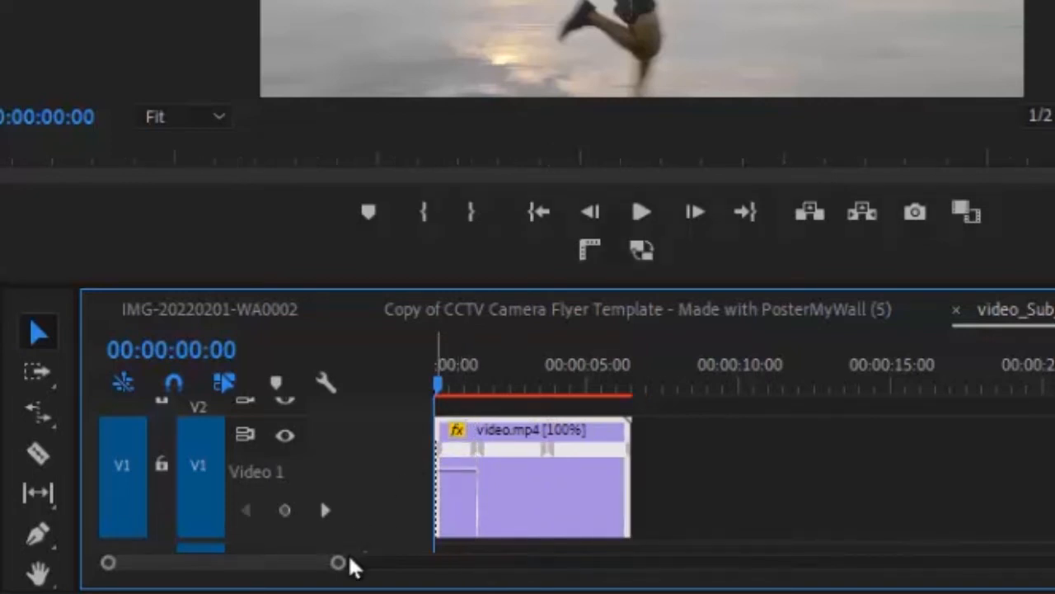
left_click_drag(338, 563, 248, 527)
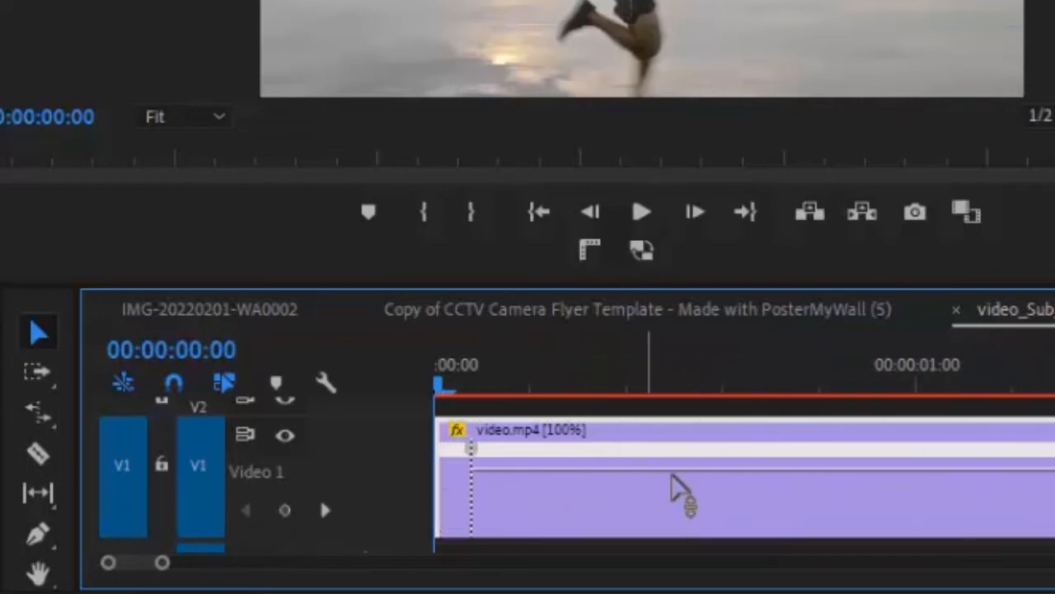
left_click_drag(698, 472, 698, 463)
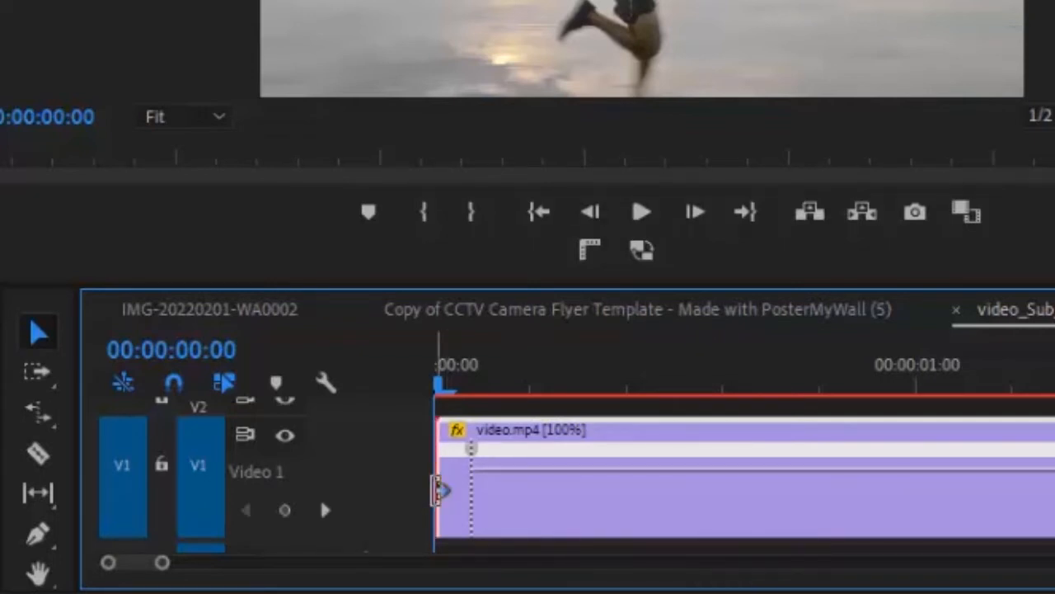
Trim the running clip's start to its first speed keyframe, ripple delete the gap before it, and play the result
left_click_drag(441, 490, 471, 491)
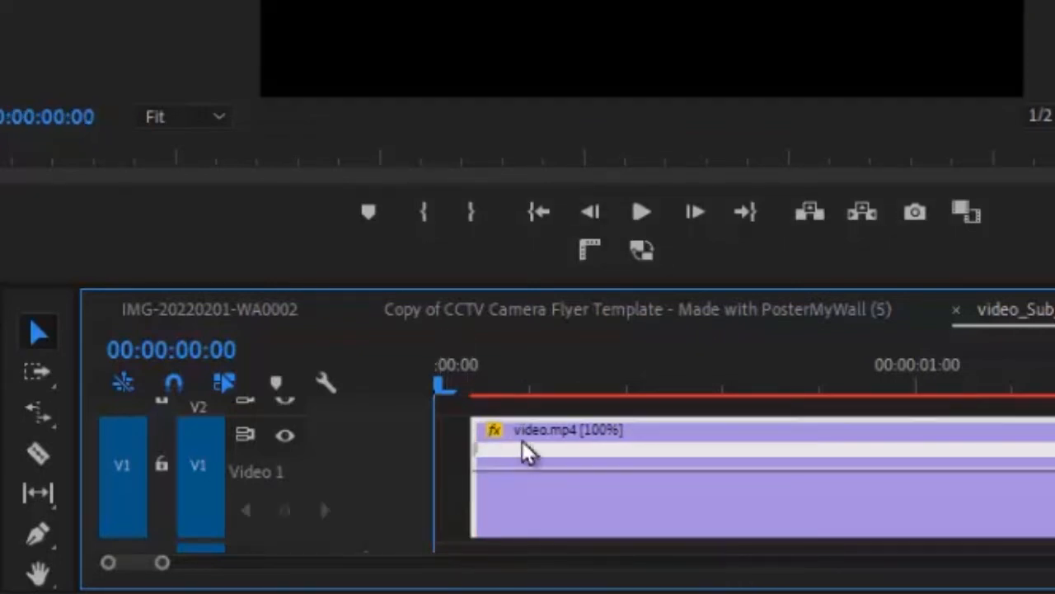
left_click(462, 482)
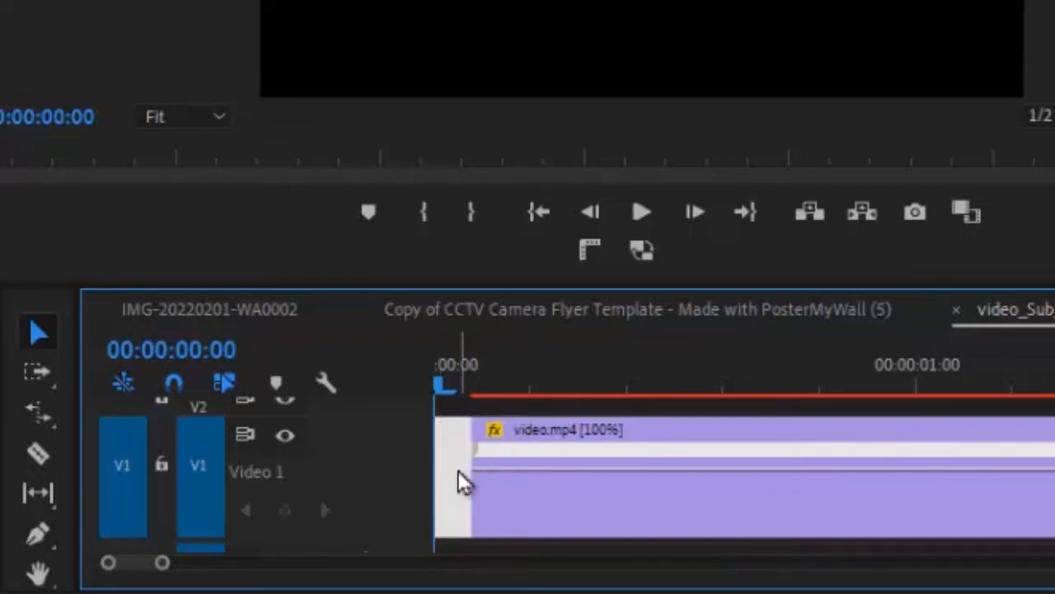
right_click(462, 482)
left_click(503, 499)
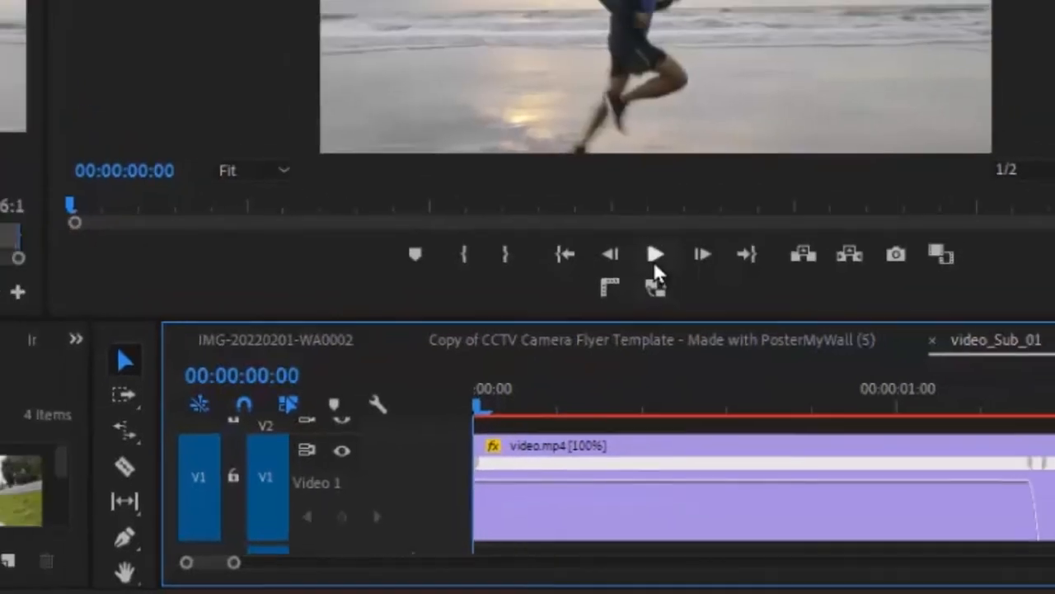
left_click(641, 212)
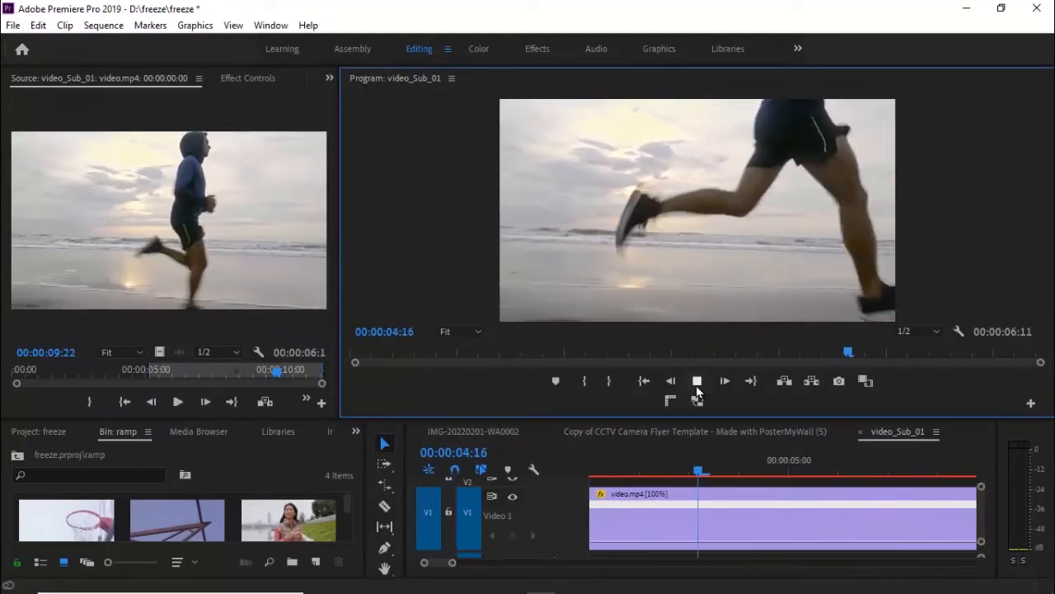
Split the running clip at 00:00:02:11, between its two speed keyframes, with the Razor tool
left_click_drag(452, 562, 492, 564)
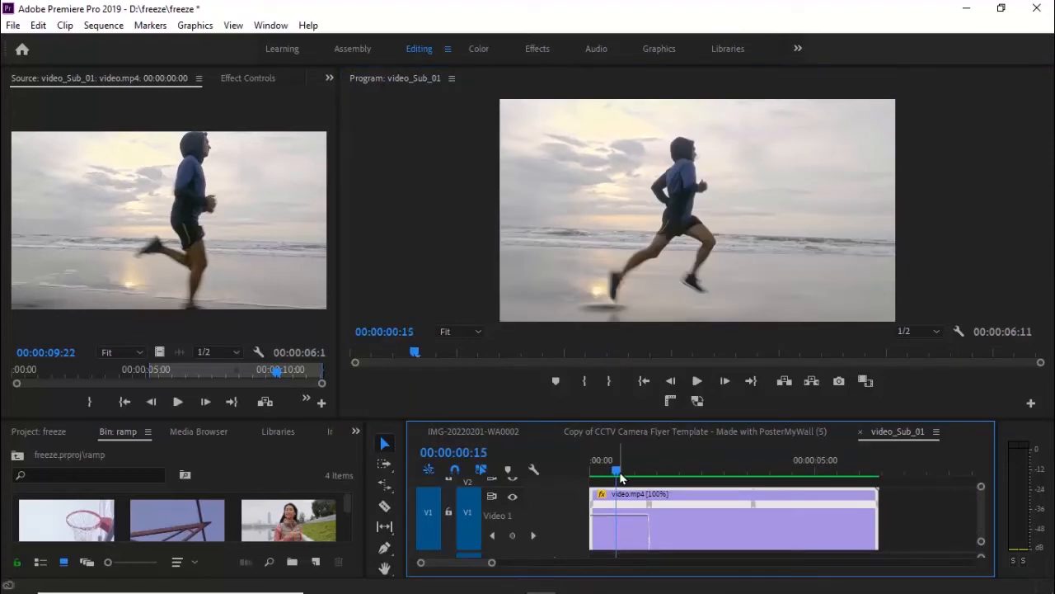
left_click_drag(623, 478, 706, 477)
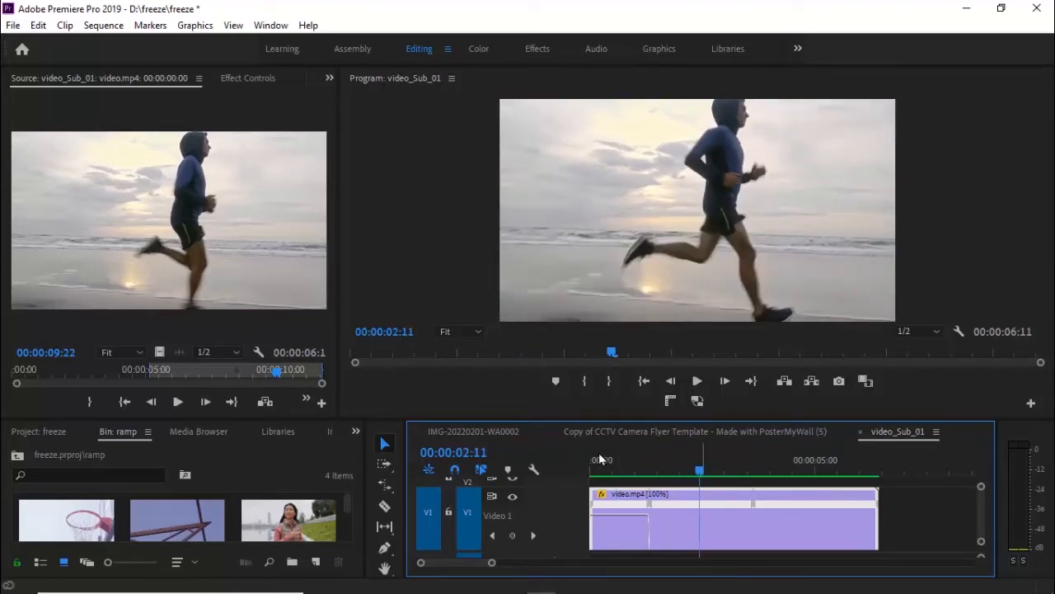
left_click(384, 507)
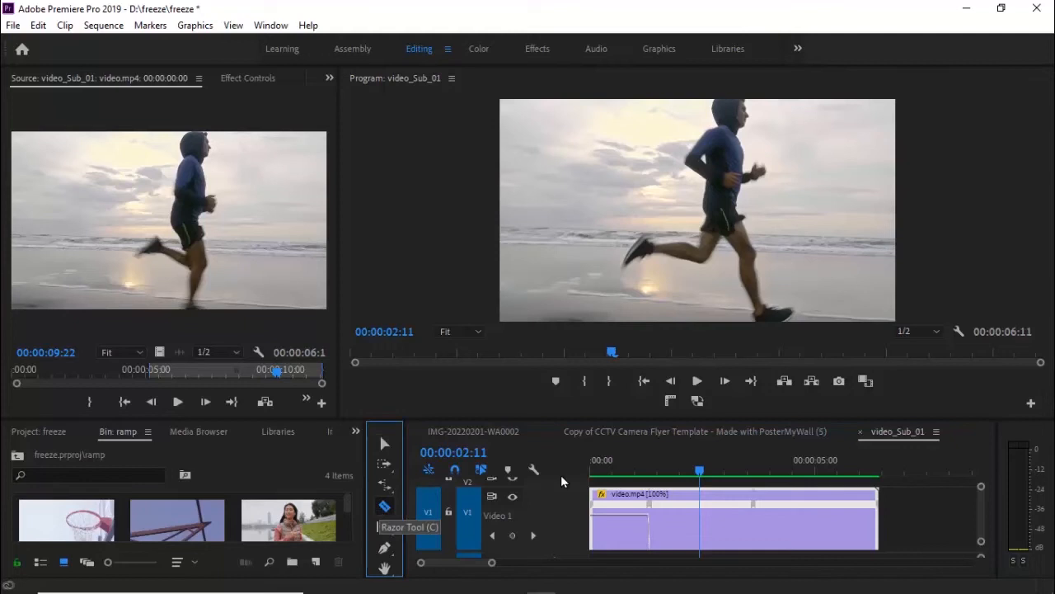
left_click(702, 514)
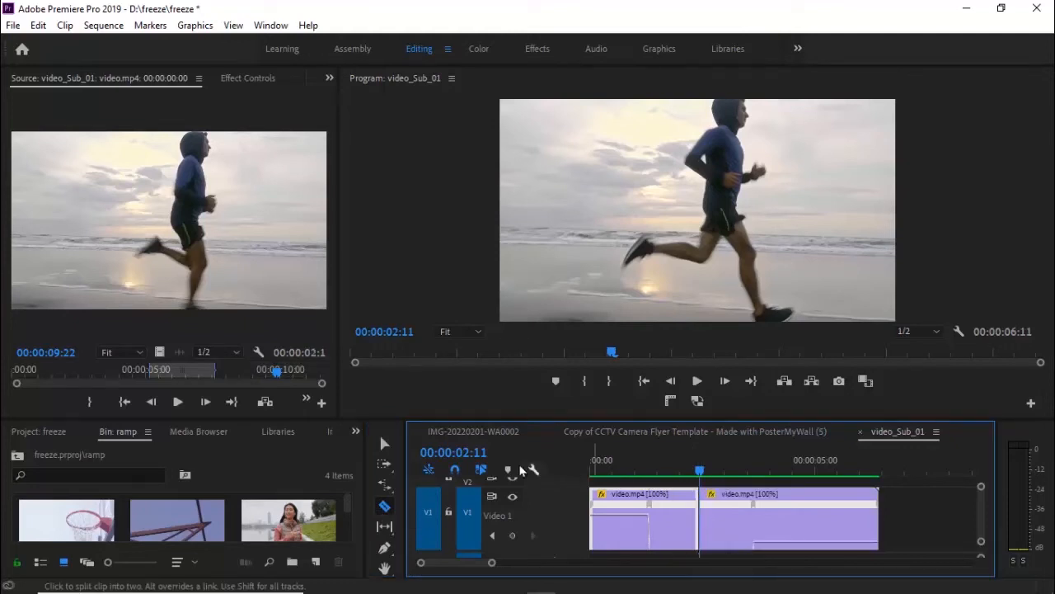
Move the second part of the split clip about 3 seconds to the right and set the playhead to 00:00:02:10
left_click(384, 443)
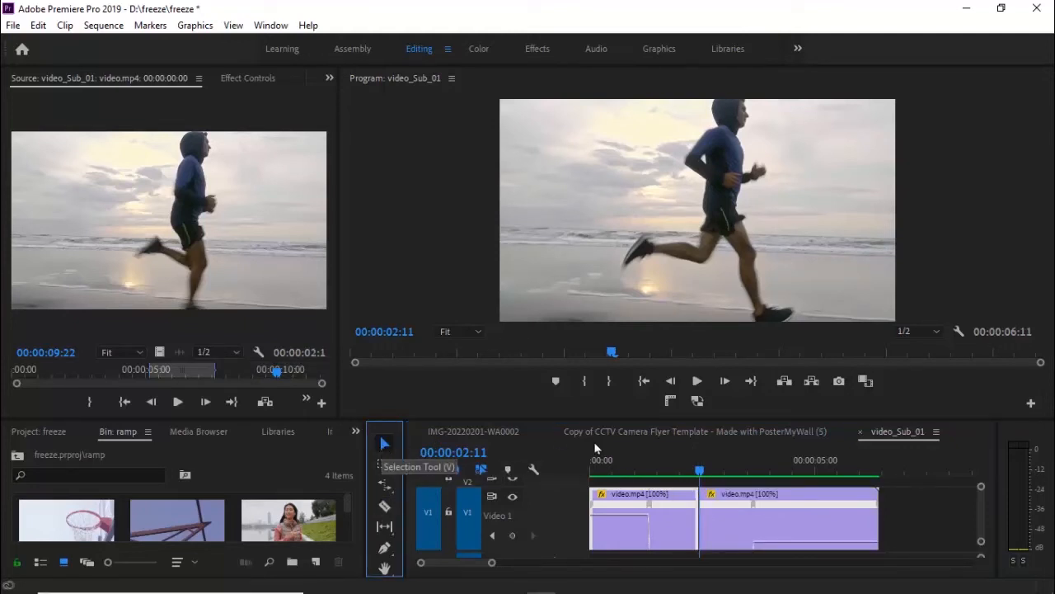
left_click_drag(731, 507, 875, 515)
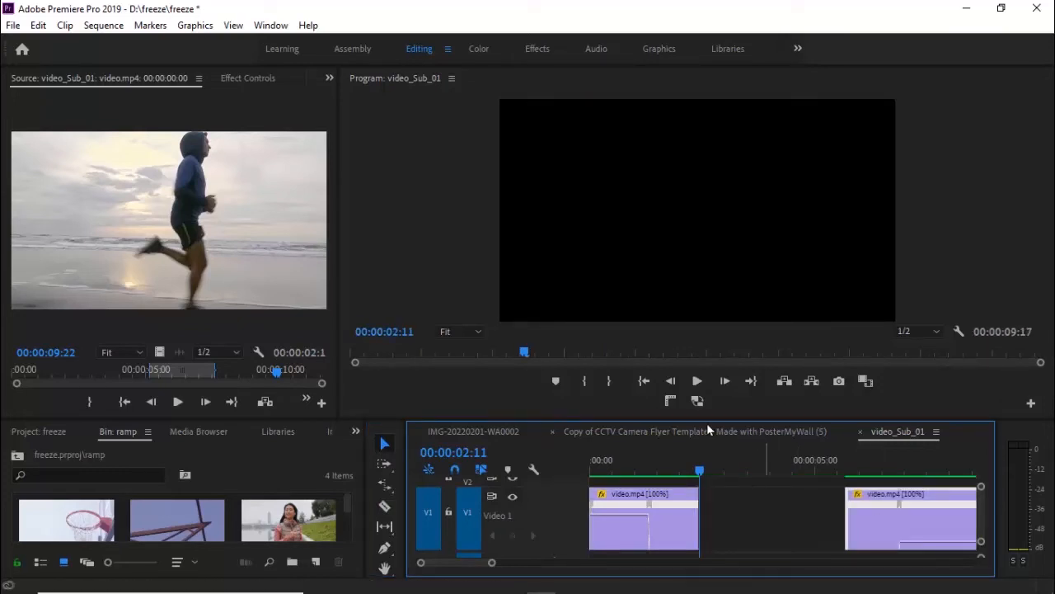
left_click(671, 381)
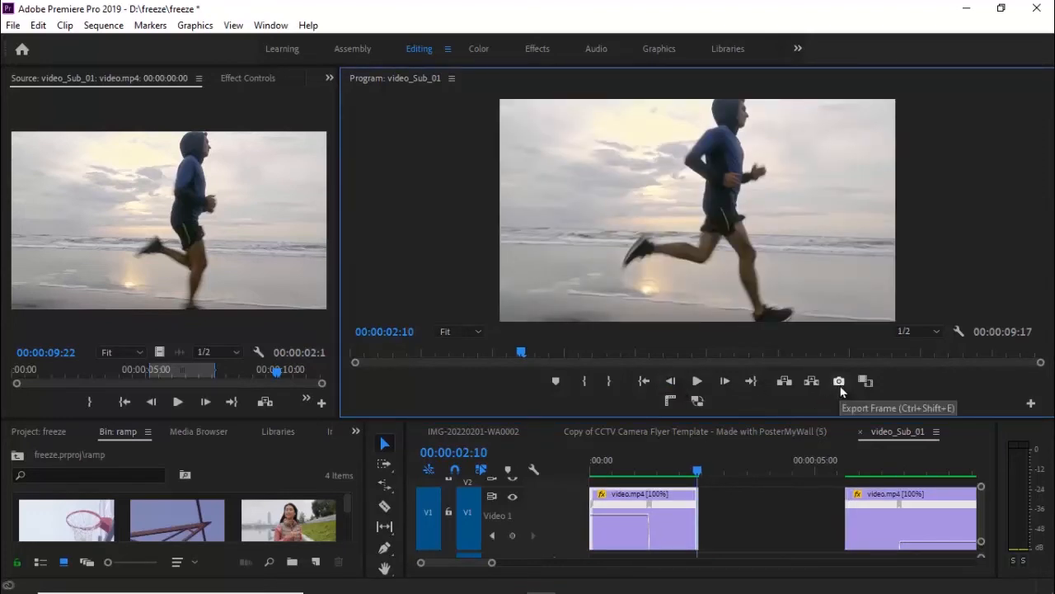
left_click(1031, 405)
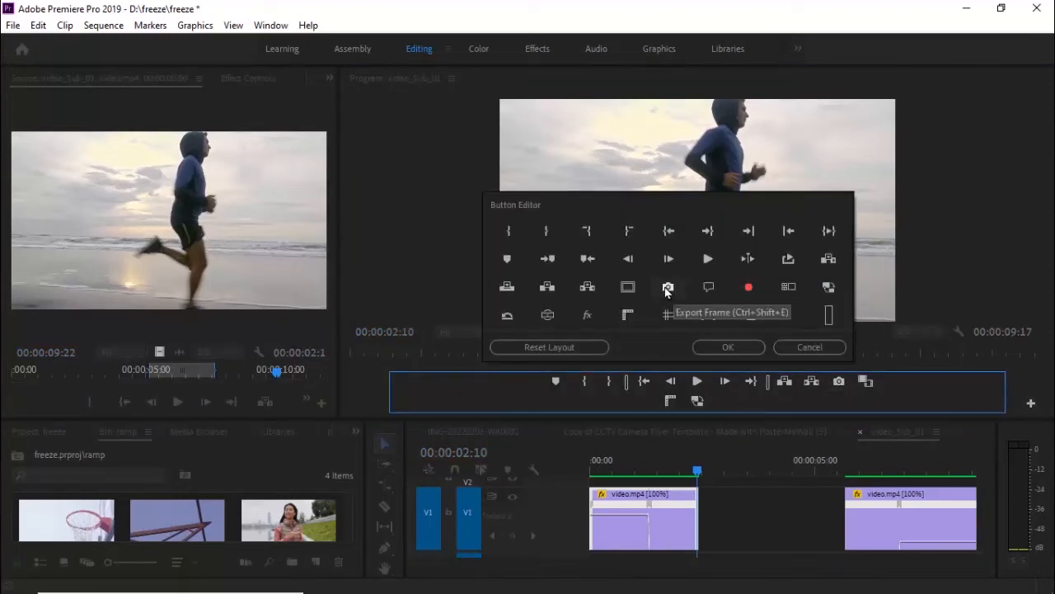
left_click(723, 350)
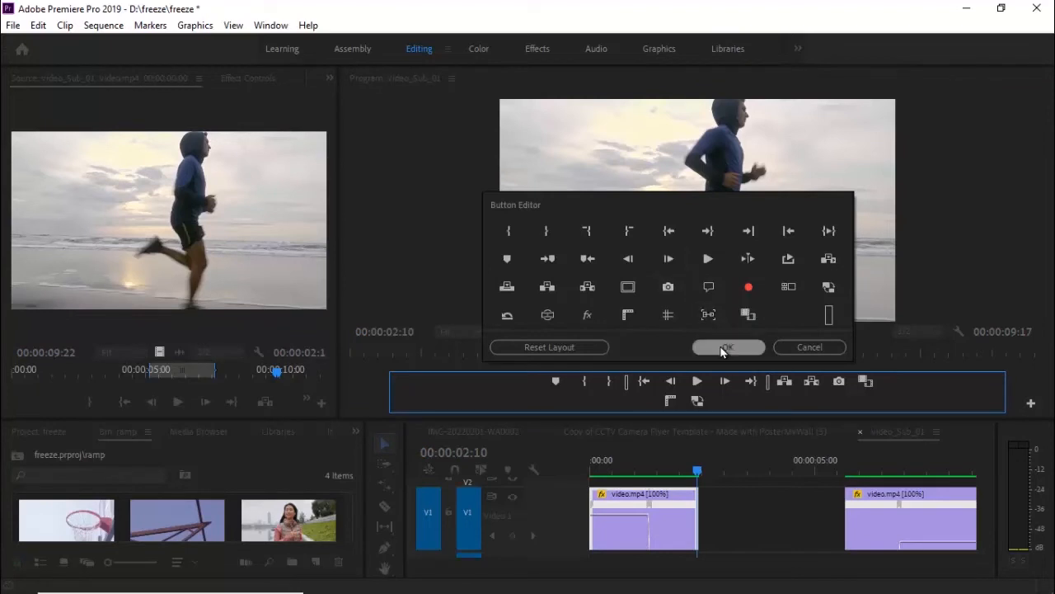
left_click(824, 347)
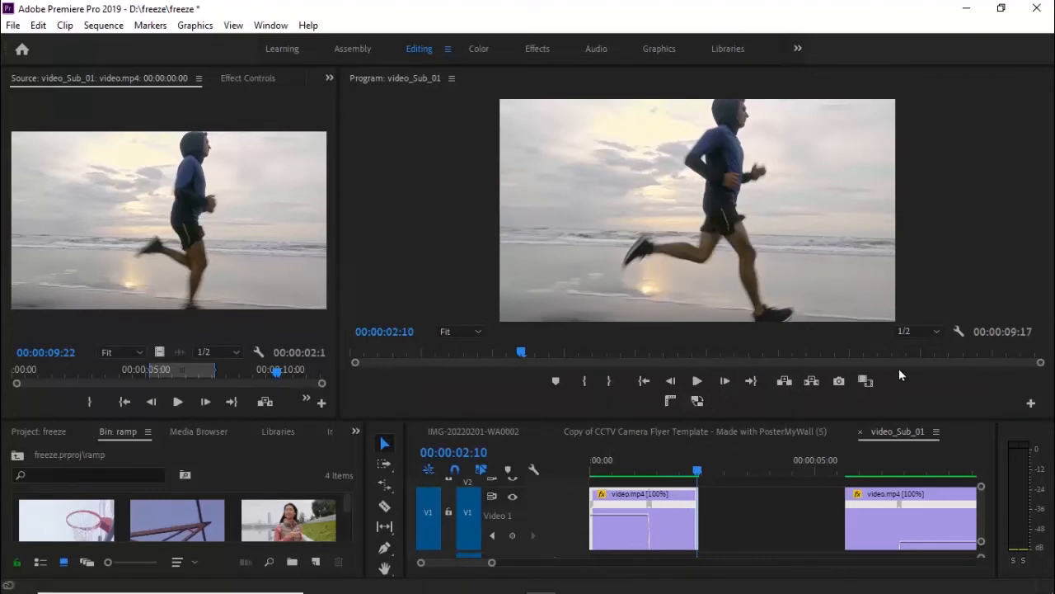
Export the current frame as a JPEG still to drive D: with Import into project enabled
left_click(839, 381)
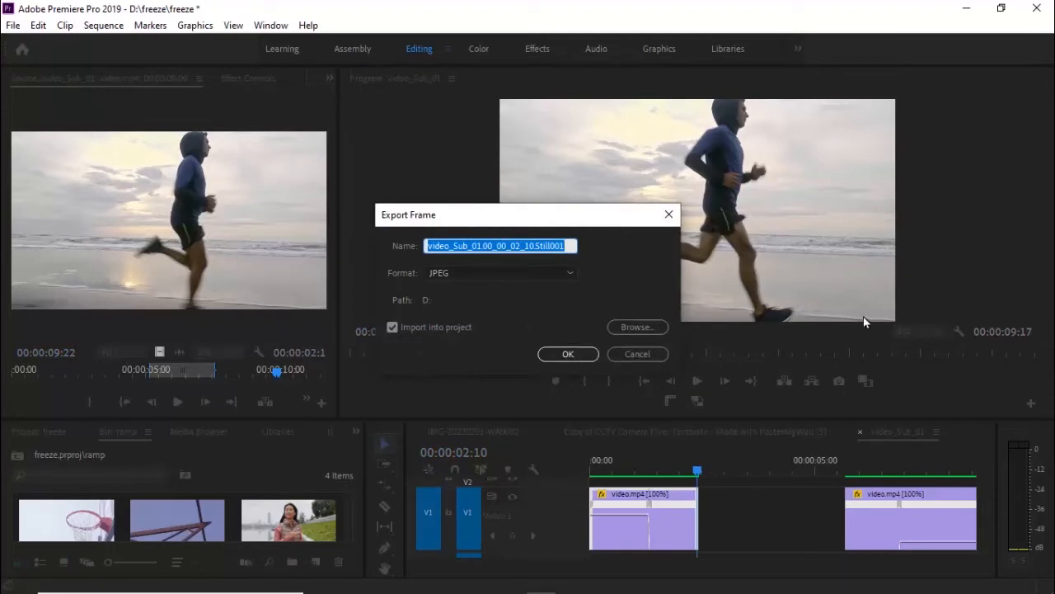
left_click(532, 276)
left_click(532, 275)
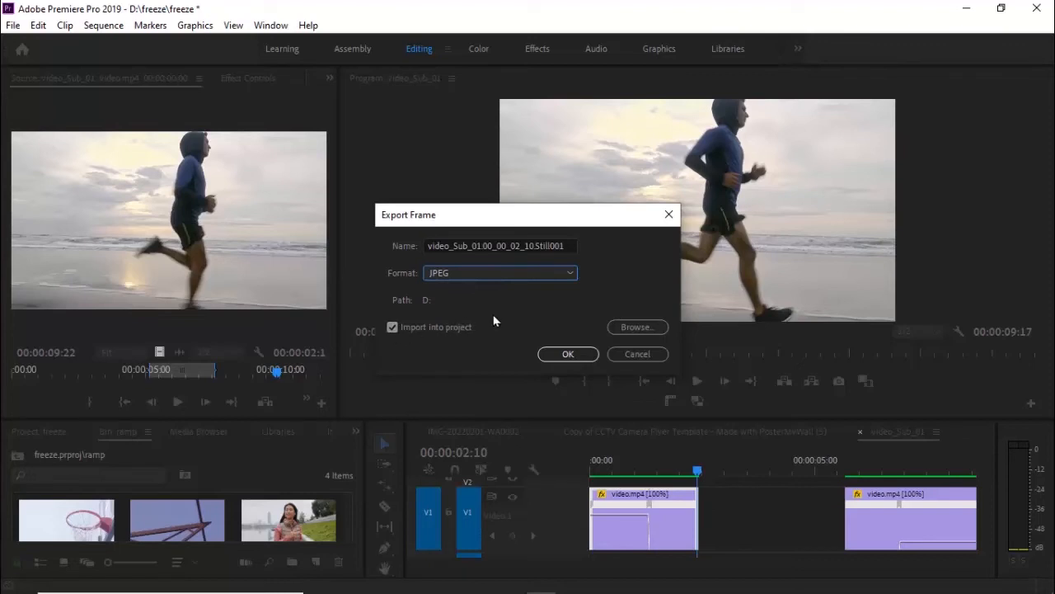
left_click(636, 327)
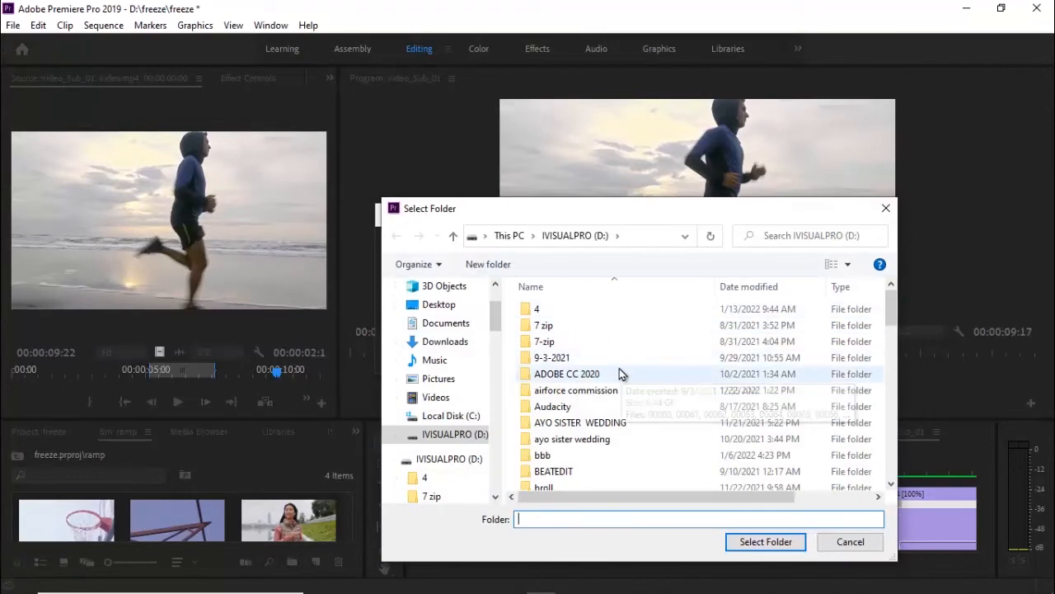
left_click(886, 210)
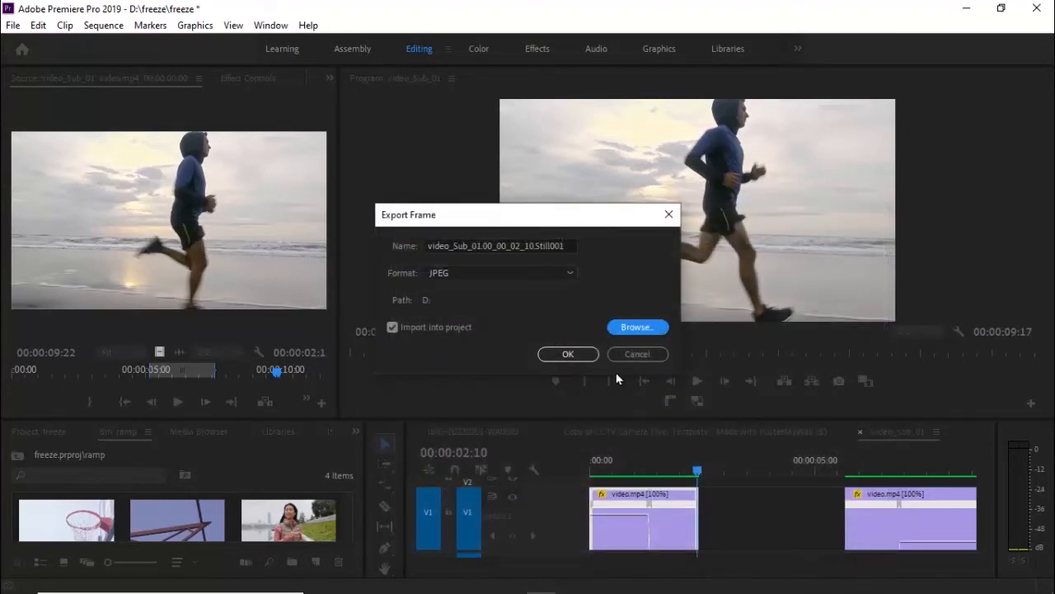
left_click(569, 354)
Fill the gap between the two clip parts on V1 with the exported still, shortened to fit, and play the sequence from the start
left_click_drag(206, 520, 710, 480)
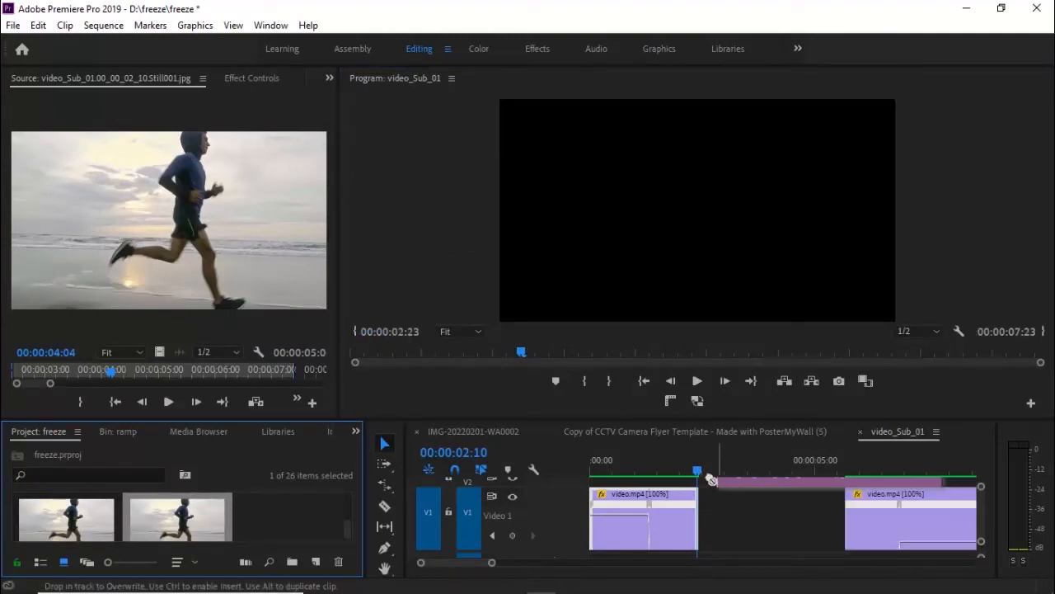
left_click_drag(711, 480, 712, 492)
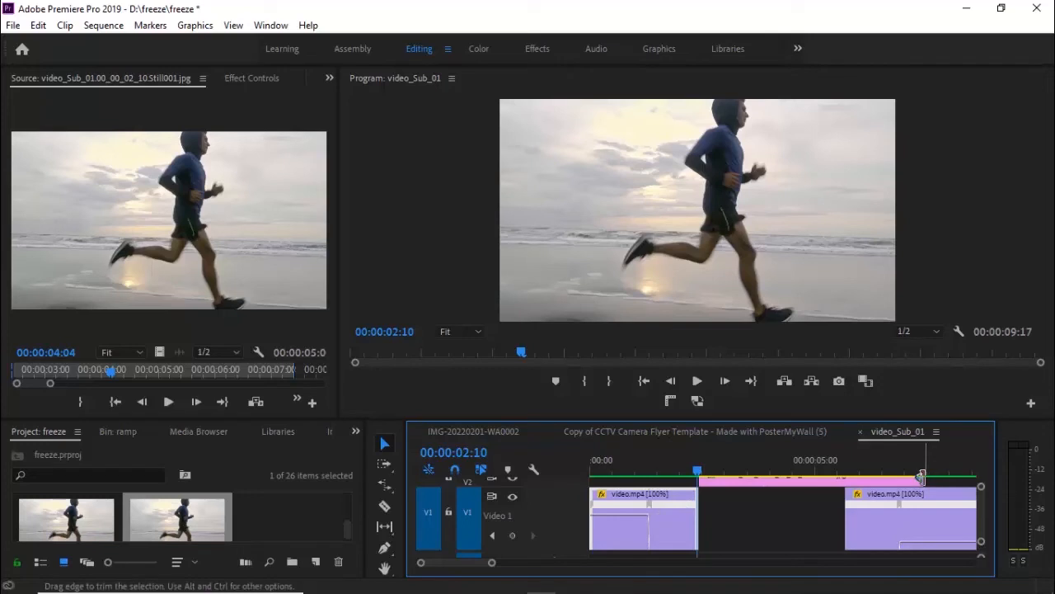
left_click_drag(892, 477, 782, 508)
left_click(644, 380)
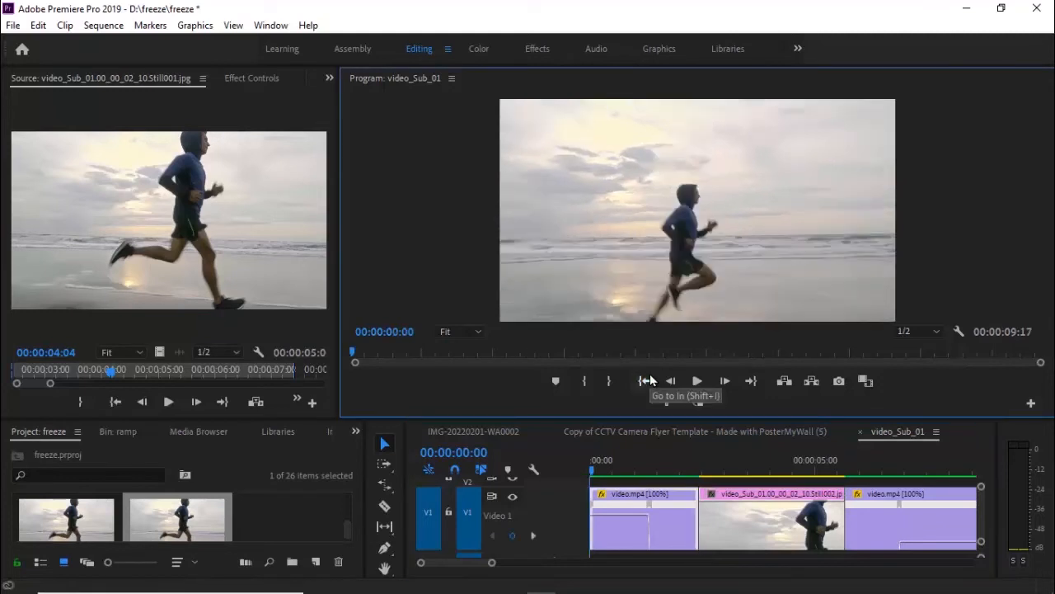
left_click(697, 381)
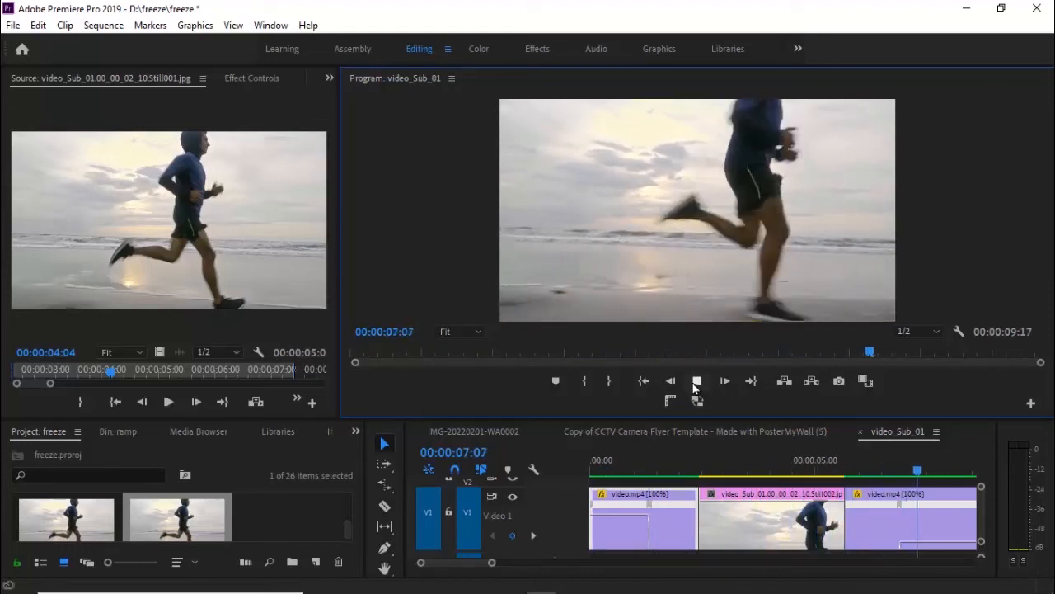
left_click(697, 383)
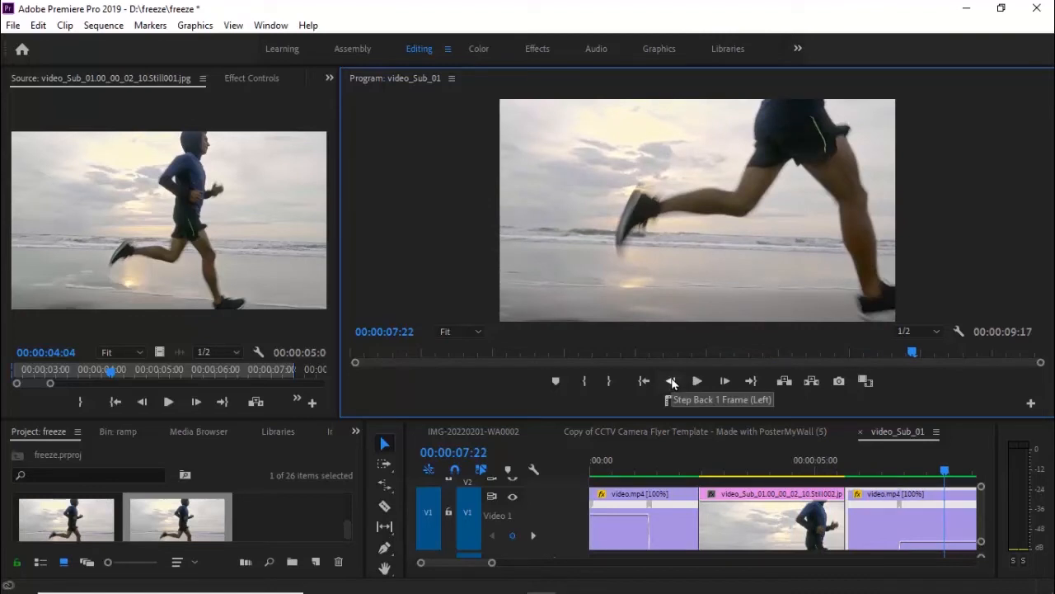
Lower the speed line of the first clip's opening section to slow it down, and play the sequence from the start
left_click(621, 466)
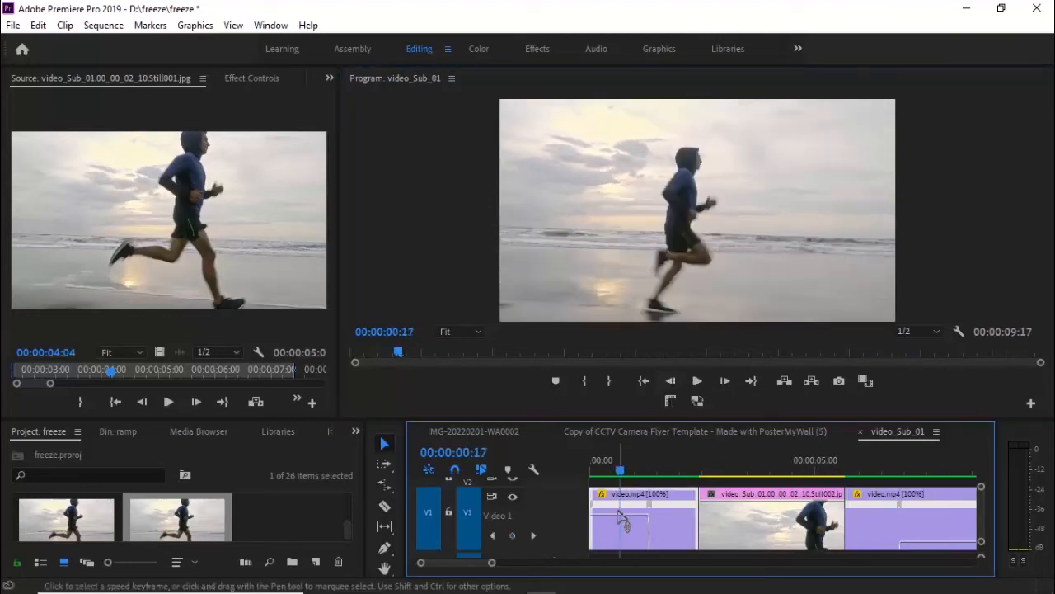
left_click_drag(621, 526, 611, 566)
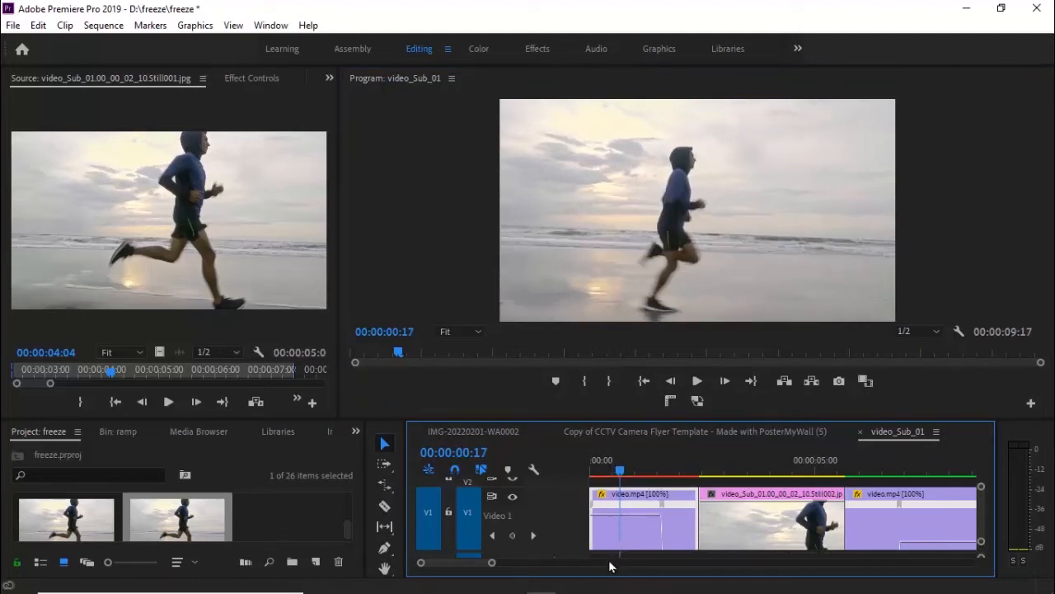
mouse_move(625, 525)
left_mouse_down()
mouse_move(625, 540)
mouse_move(630, 526)
left_mouse_up()
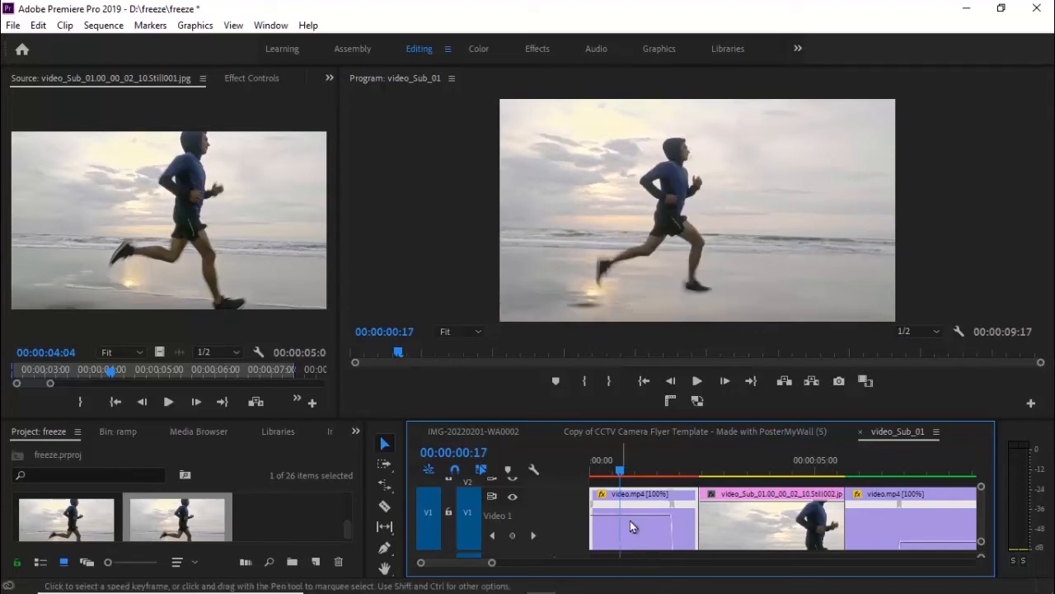
left_click(648, 383)
left_click(697, 380)
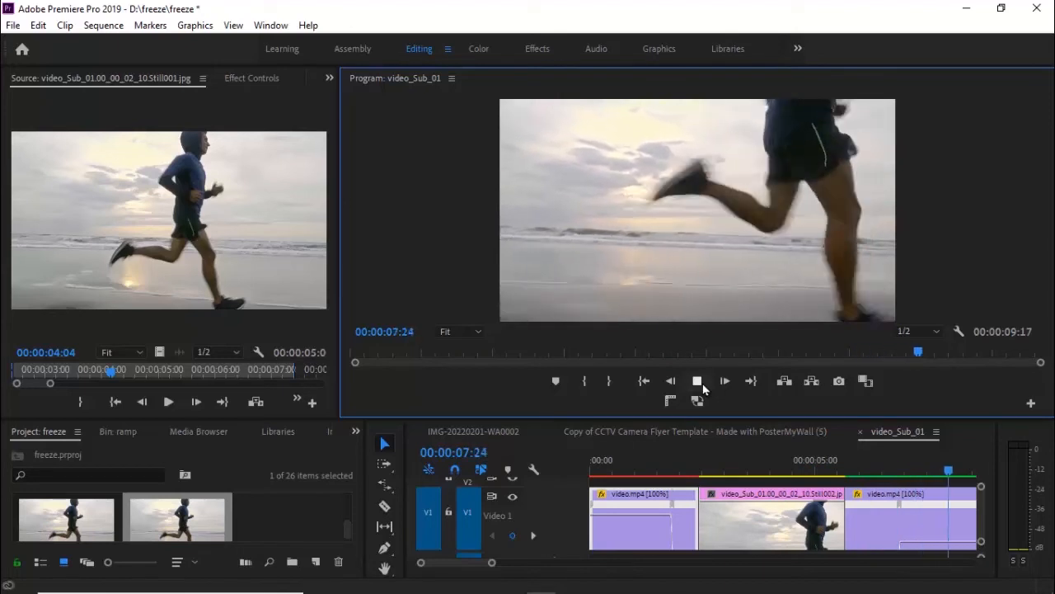
left_click(700, 383)
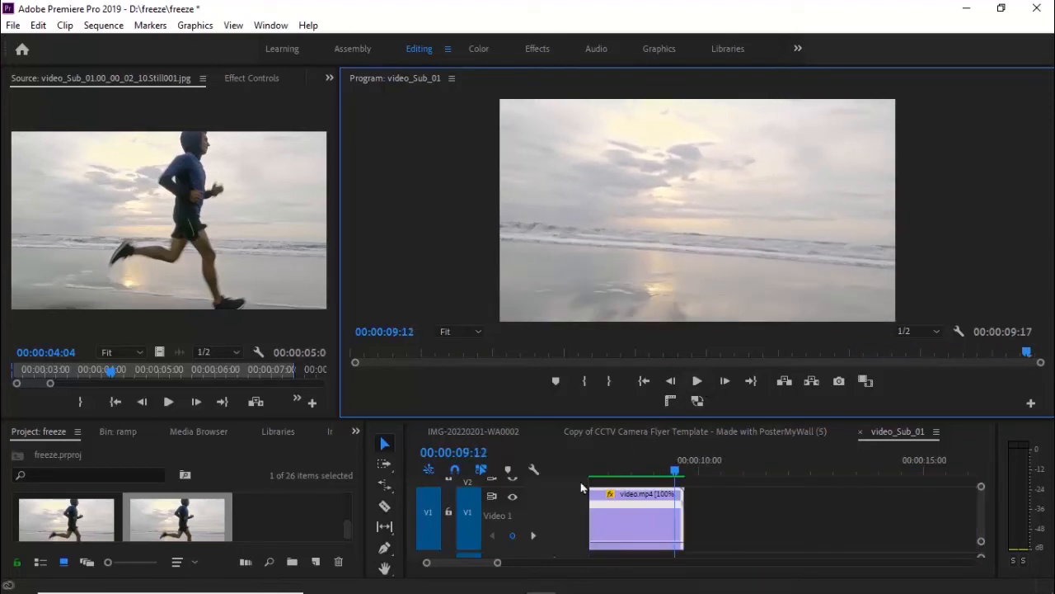
Place the basketball hoop clip MVI_0371.MOV from the ramp bin on V1 at about 00:00:14:00, after the running clips
left_click_drag(497, 564, 532, 571)
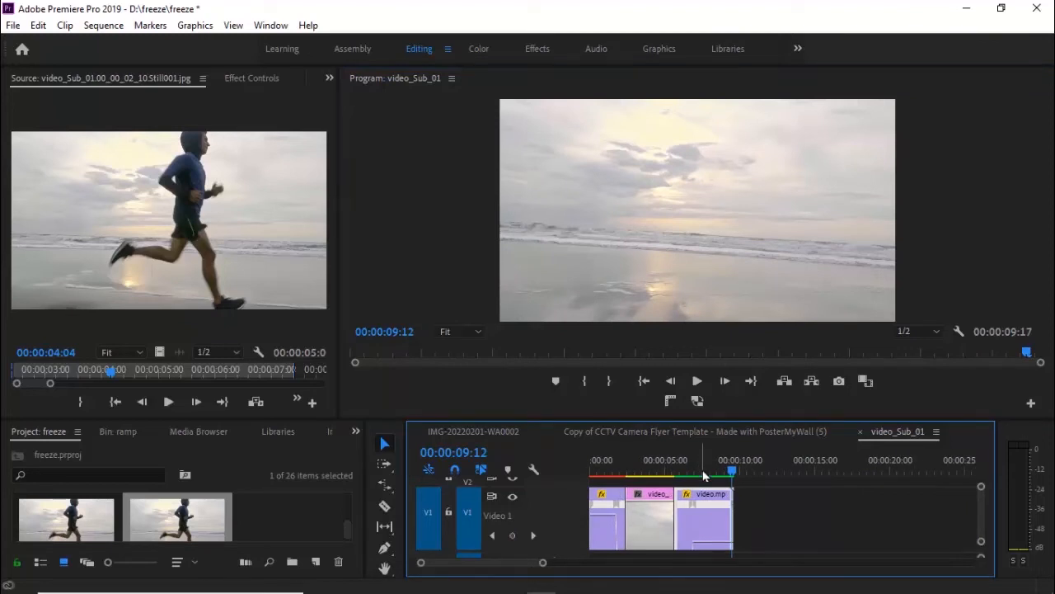
scroll(344, 528, "down", 5)
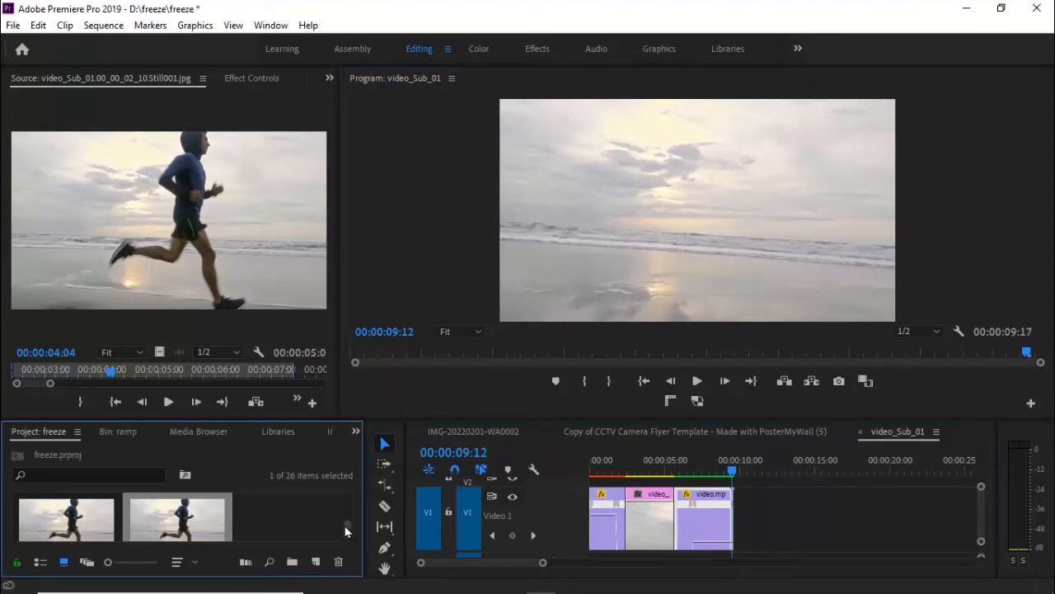
left_click_drag(345, 516, 344, 510)
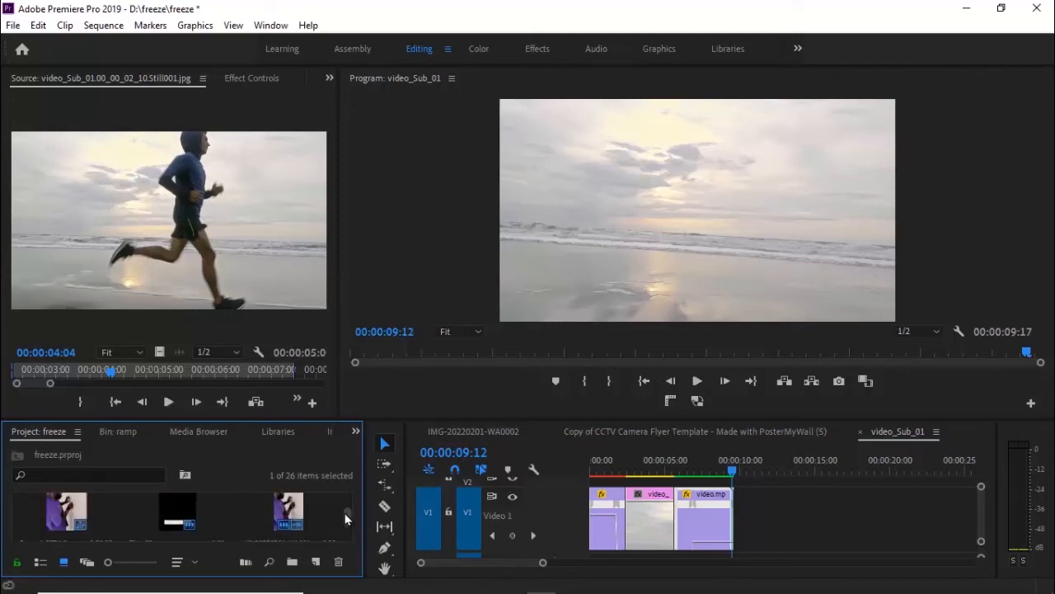
left_click(118, 431)
left_click_drag(96, 525, 813, 534)
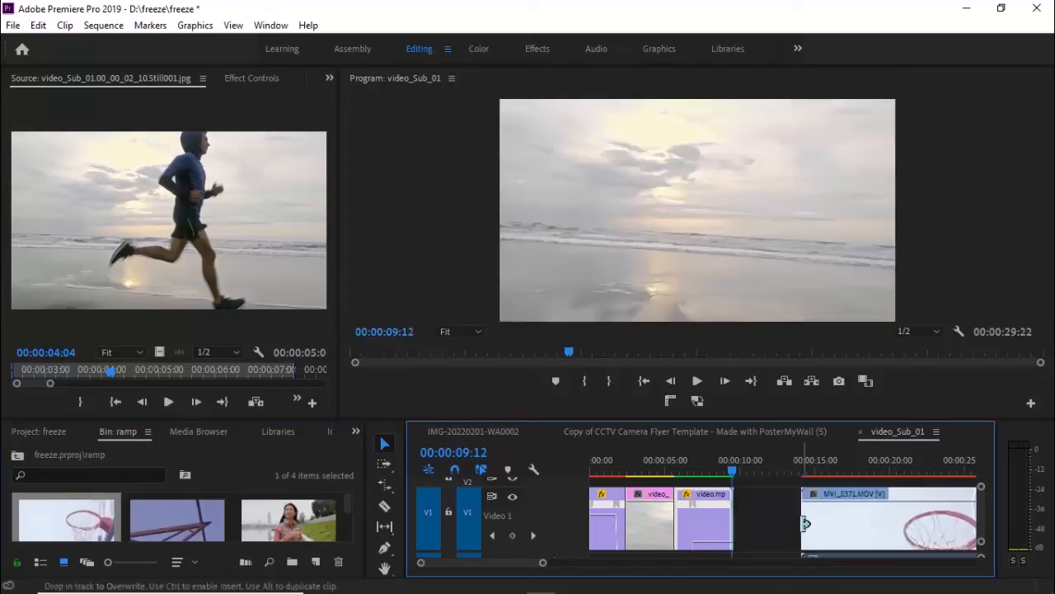
Reduce the height of track V1 and place MVI_0465.MOV from the ramp bin directly after MVI_0371.MOV
left_click_drag(544, 564, 602, 568)
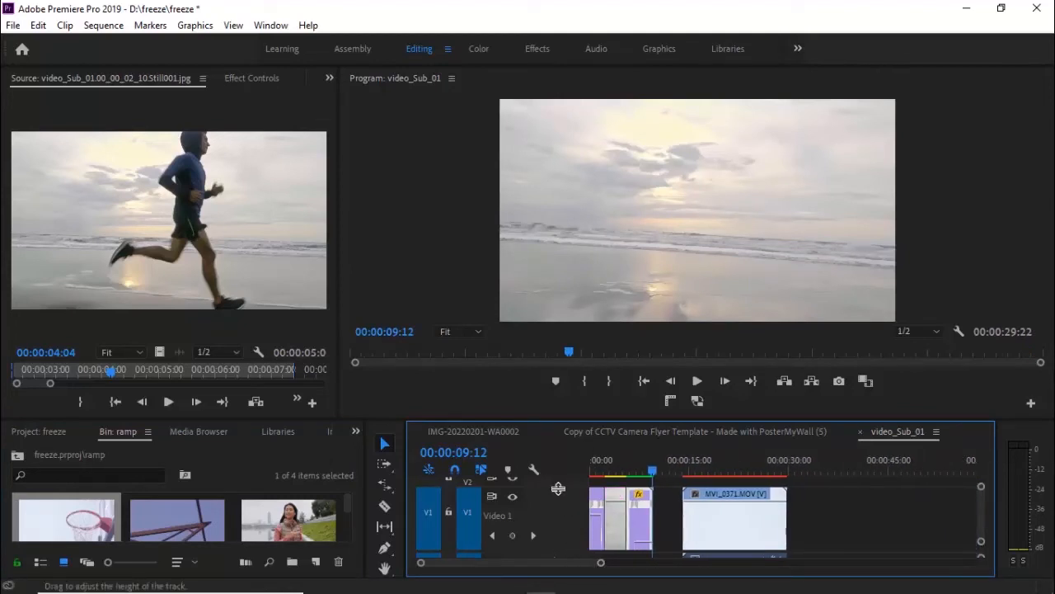
left_click_drag(561, 500, 560, 536)
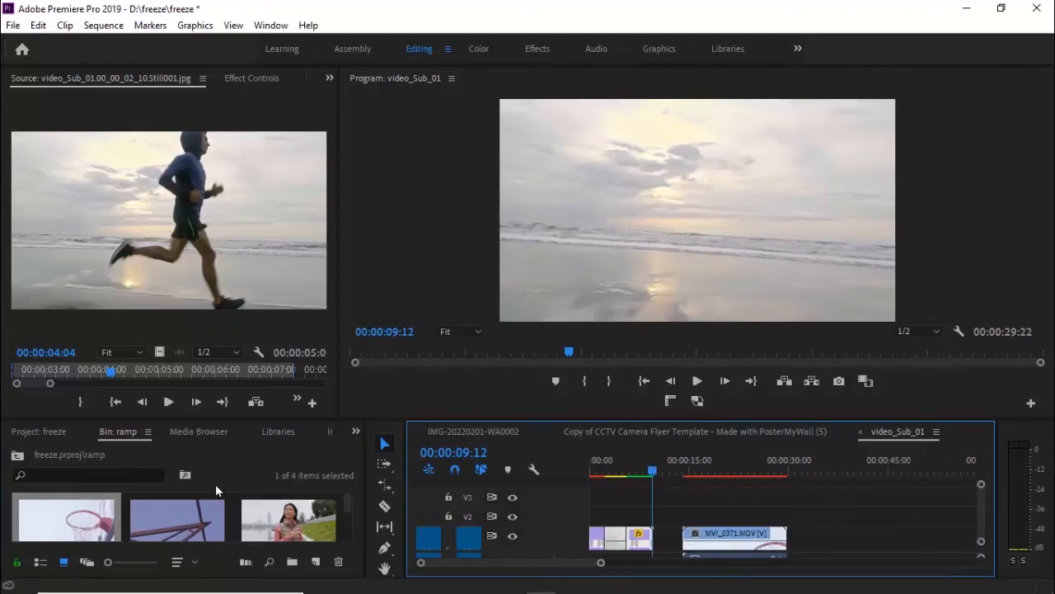
left_click_drag(188, 521, 796, 553)
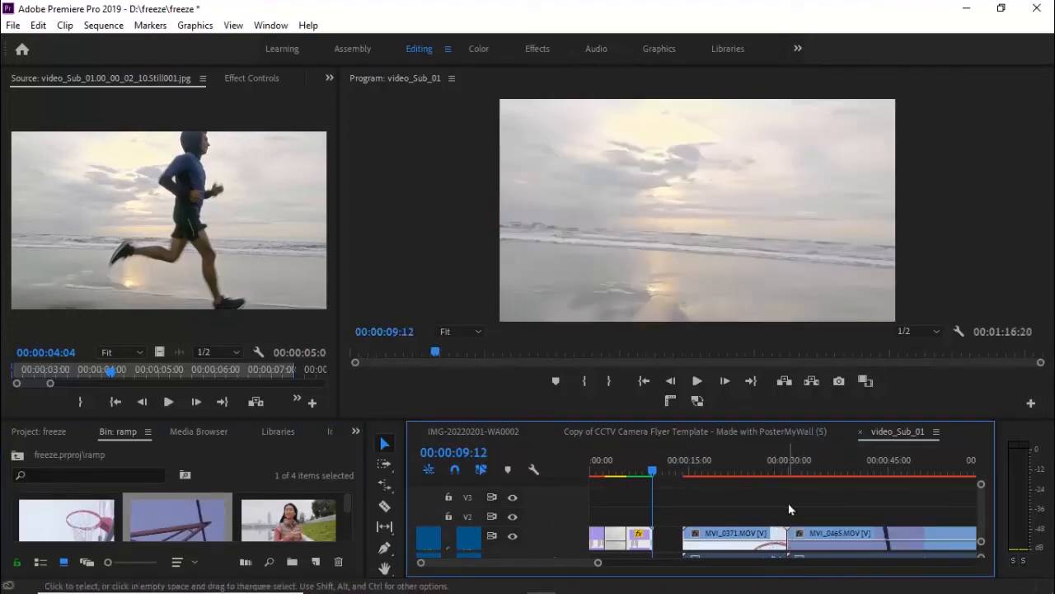
Play MVI_0371.MOV from its start to review it, and stop playback at 00:00:19:02
left_click(692, 474)
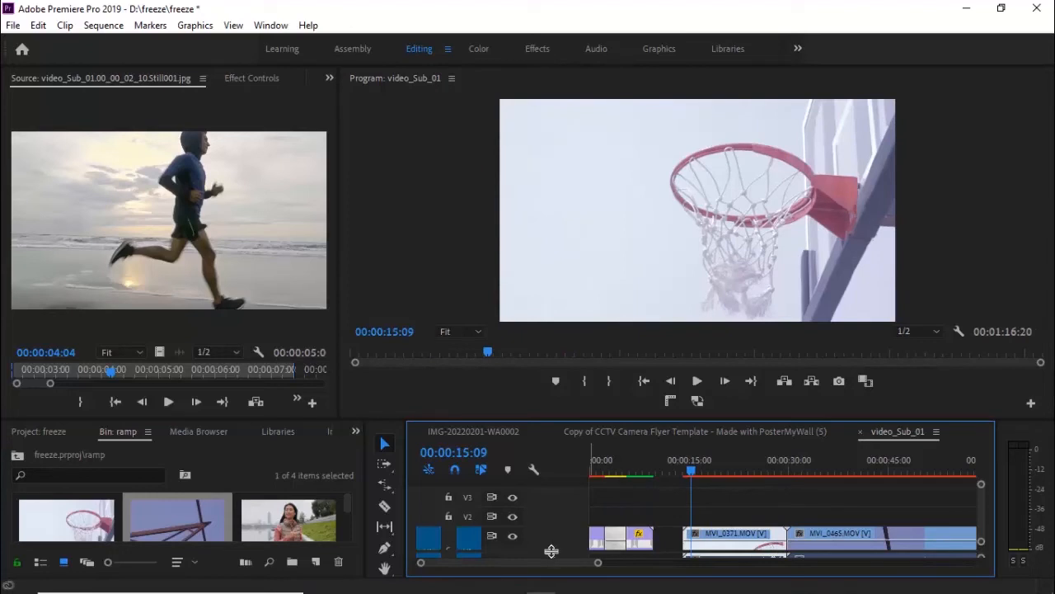
left_click_drag(551, 547, 551, 529)
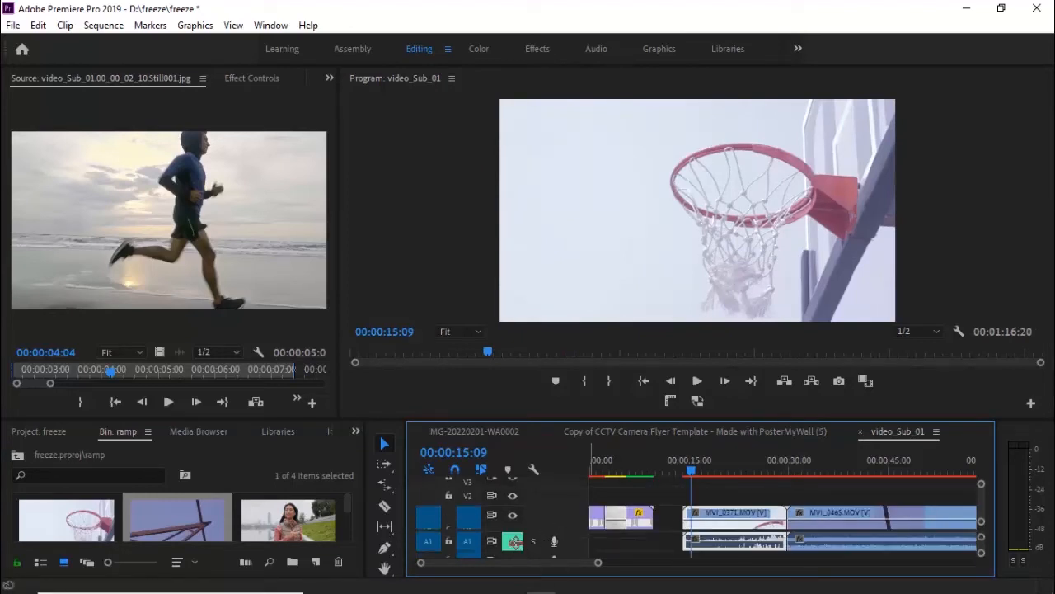
left_click_drag(689, 468, 682, 469)
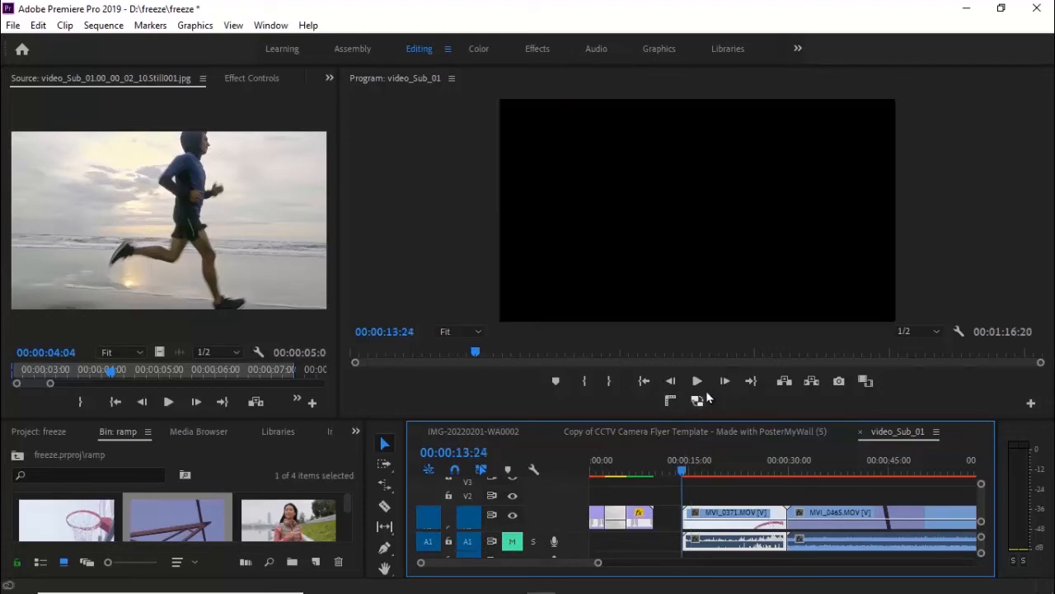
left_click(696, 381)
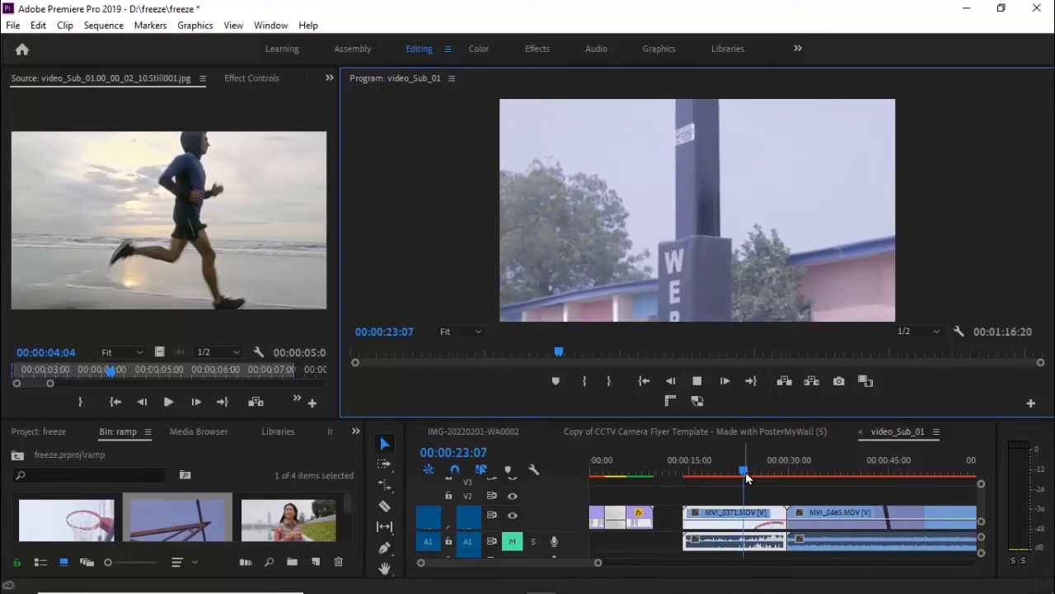
left_click(773, 473)
left_click_drag(773, 476, 697, 476)
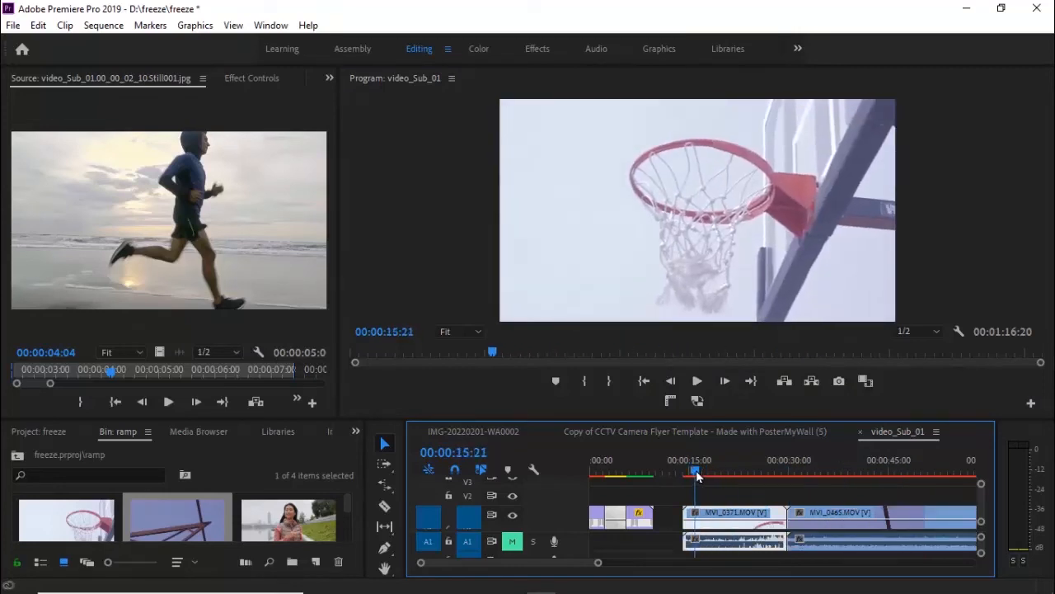
left_click(698, 381)
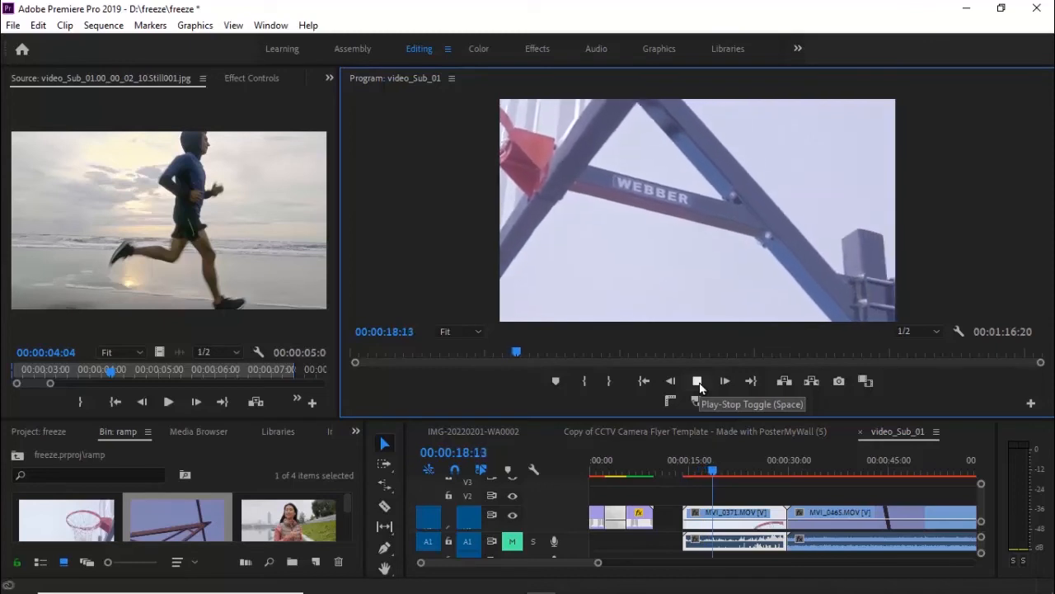
left_click(697, 382)
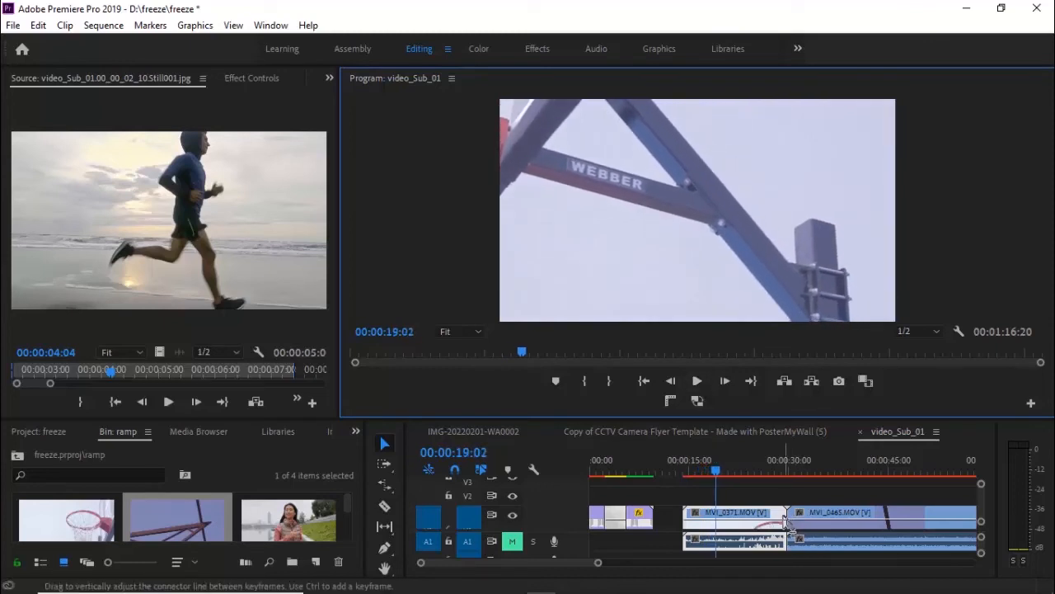
Trim MVI_0371.MOV to end at 00:00:19:02 with MVI_0465.MOV directly after it, and trim MVI_0465.MOV to end at 00:00:25:04
left_click_drag(844, 517, 773, 517)
key("ctrl+z")
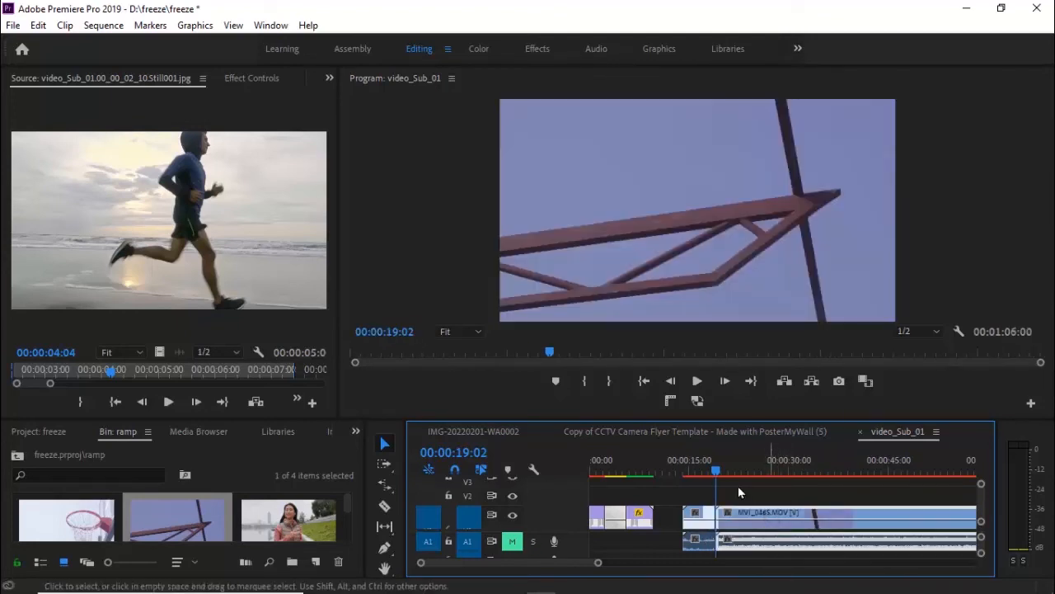
left_click_drag(720, 472, 760, 472)
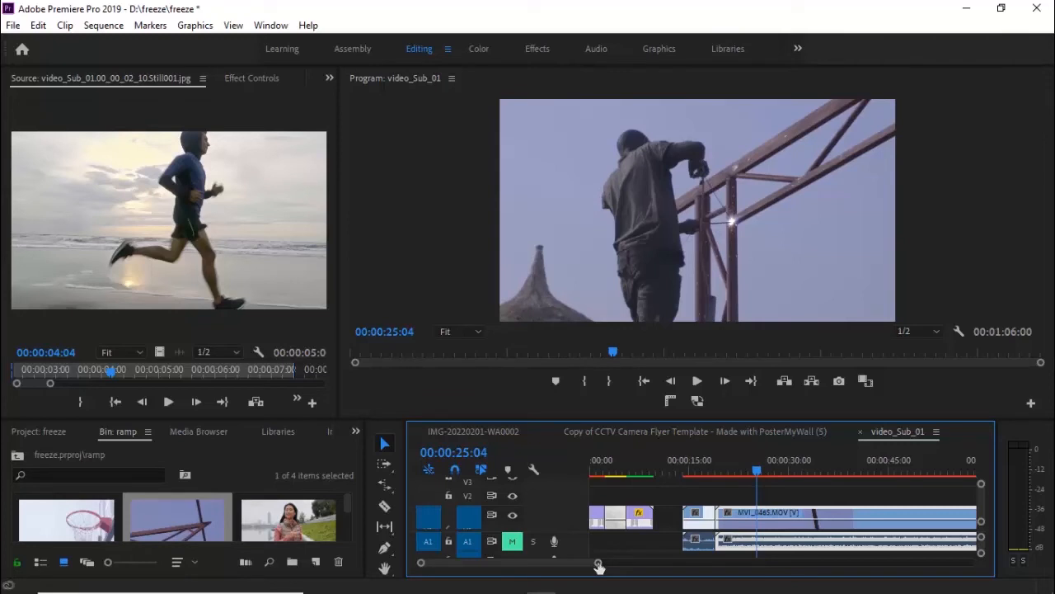
left_click_drag(599, 566, 646, 565)
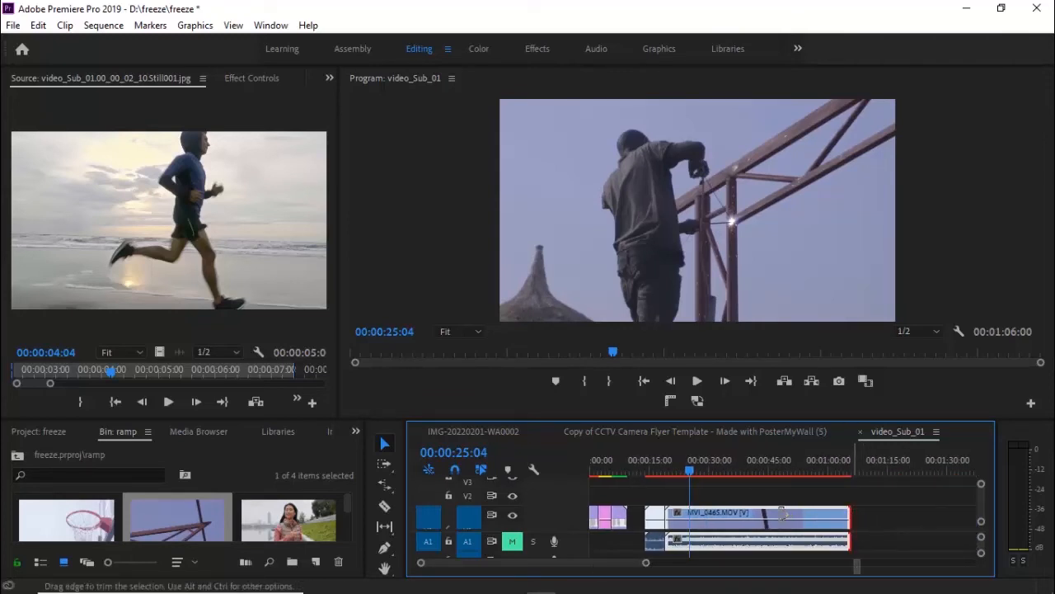
left_click_drag(857, 517, 690, 521)
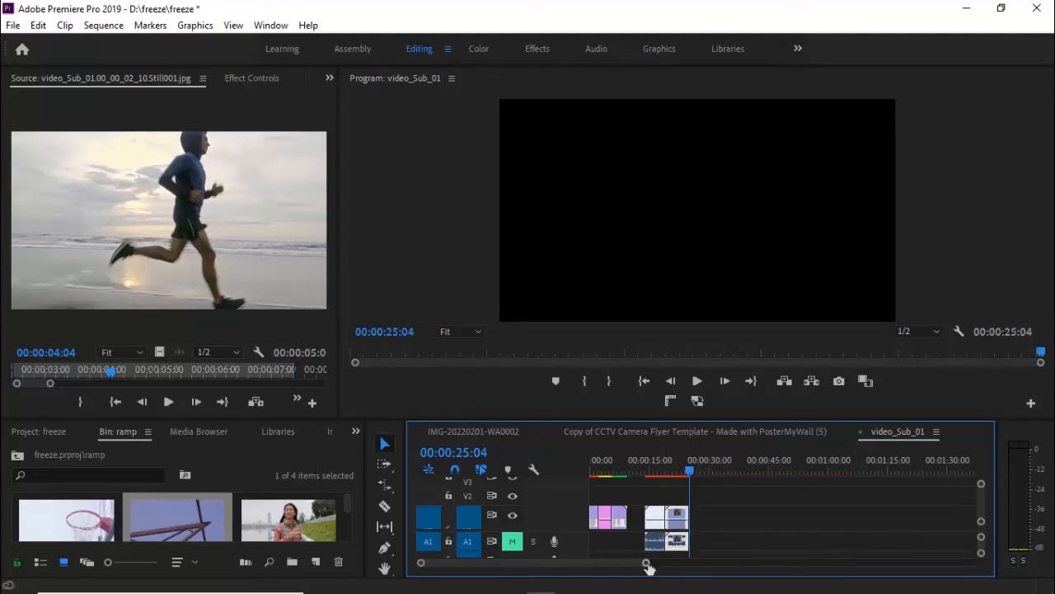
Show the Time Remapping speed keyframe line on the MVI_0371.MOV clip
left_click_drag(647, 562, 590, 551)
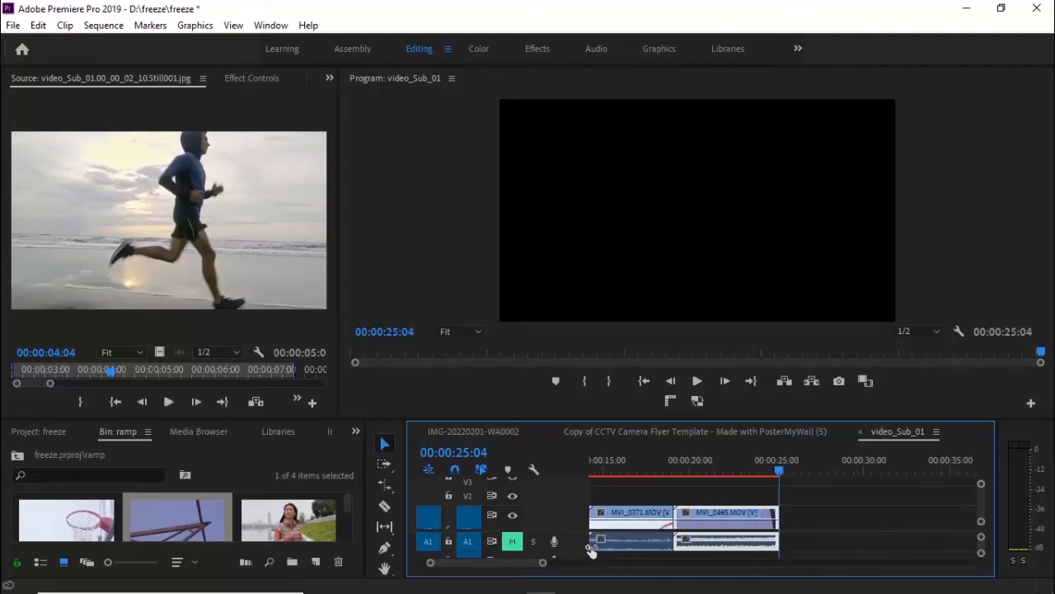
right_click(620, 517)
mouse_move(637, 571)
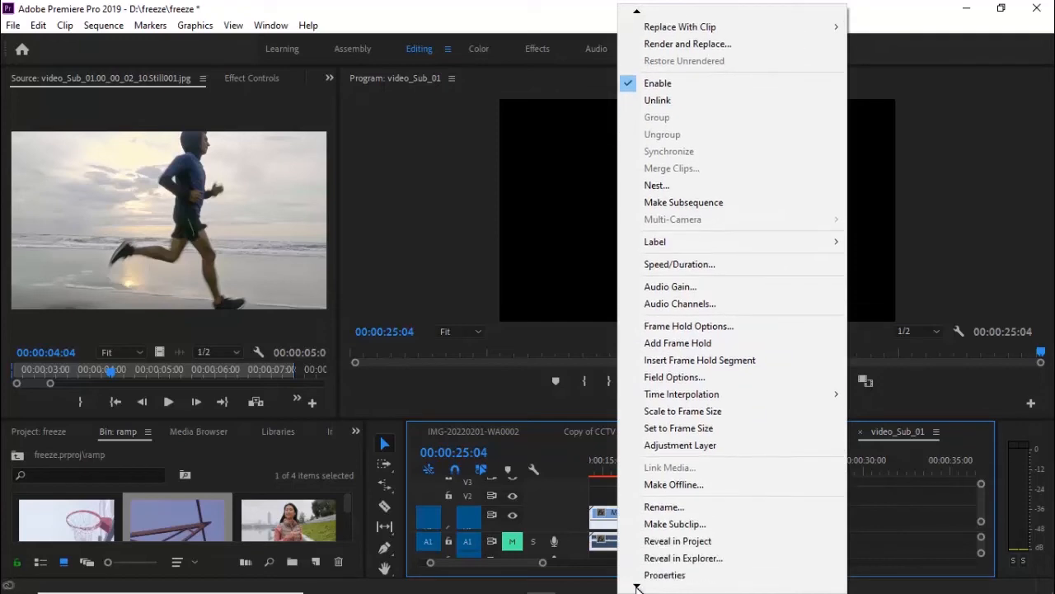
mouse_move(700, 563)
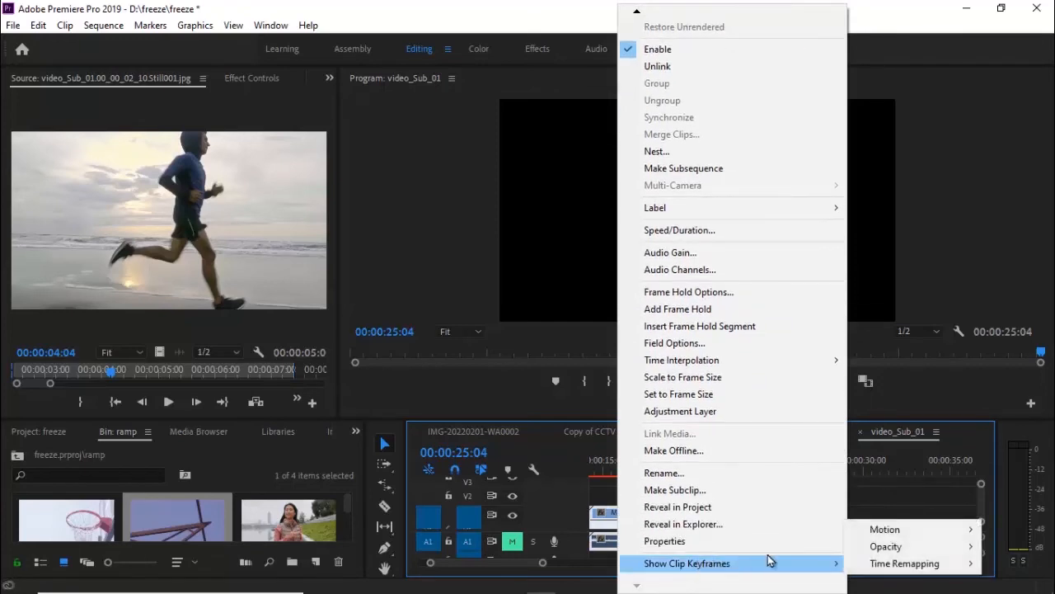
mouse_move(868, 567)
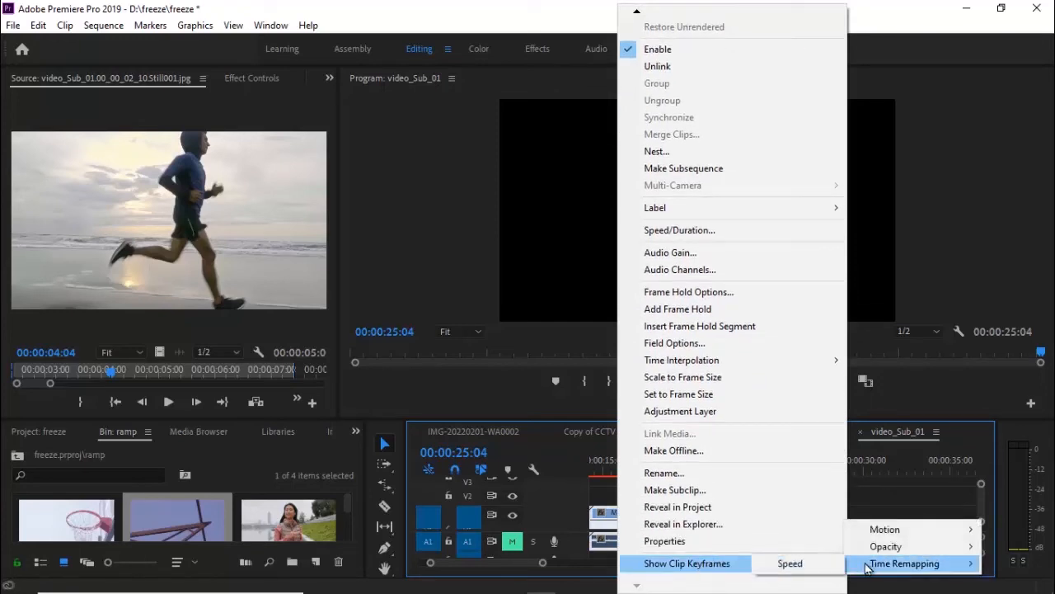
left_click(815, 569)
Switch the keyframe display of the MVI_0465.MOV clip to Time Remapping speed
right_click(737, 517)
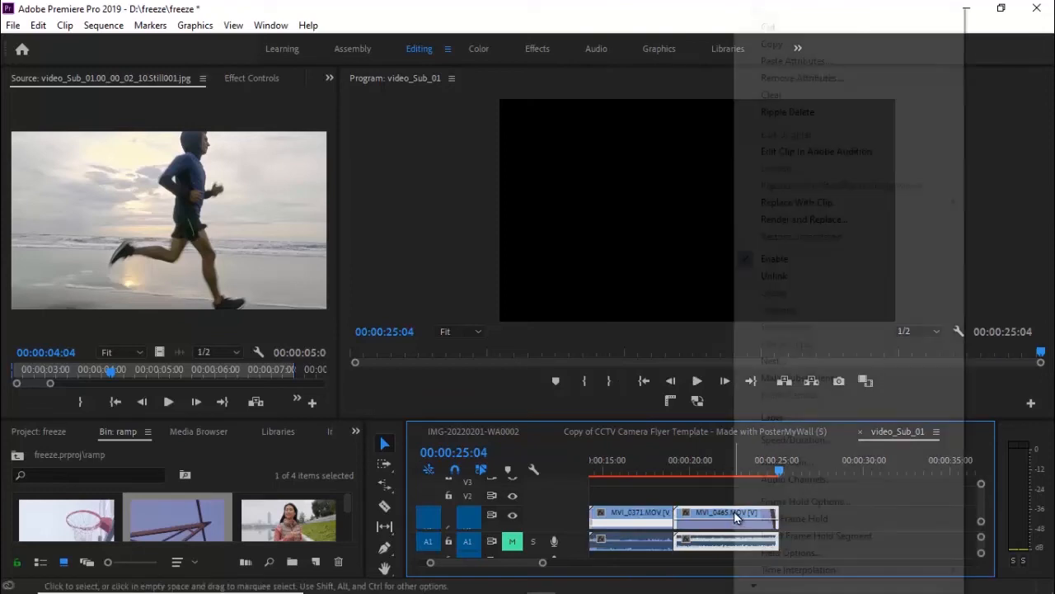
mouse_move(752, 584)
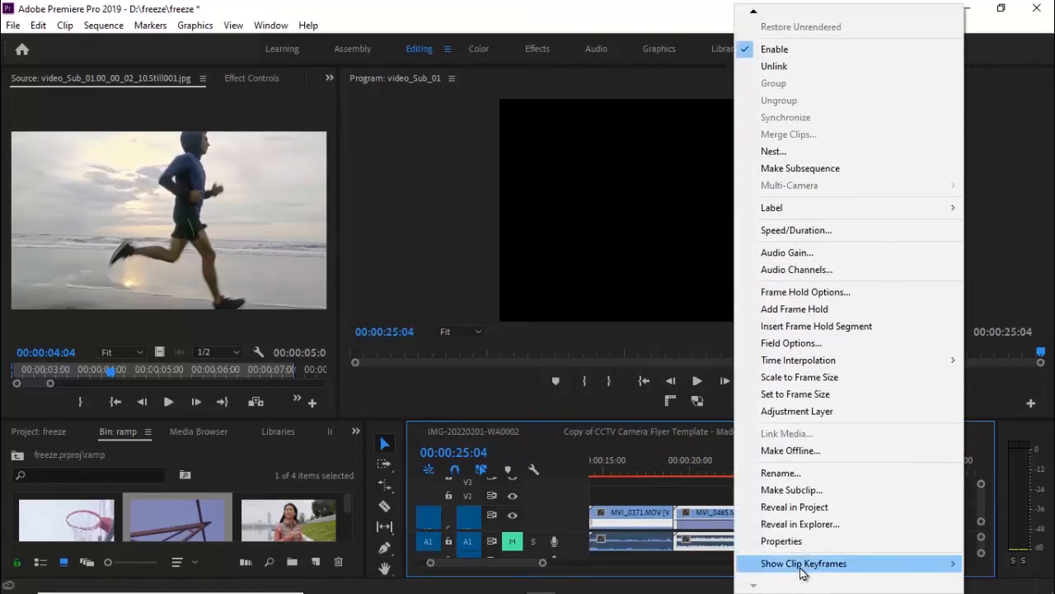
mouse_move(796, 572)
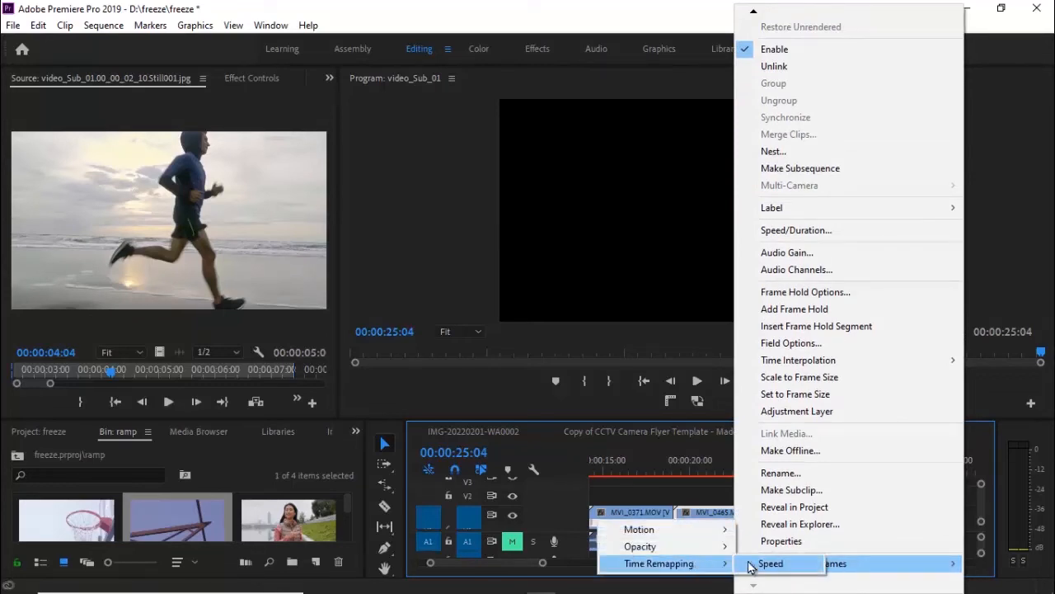
left_click(760, 564)
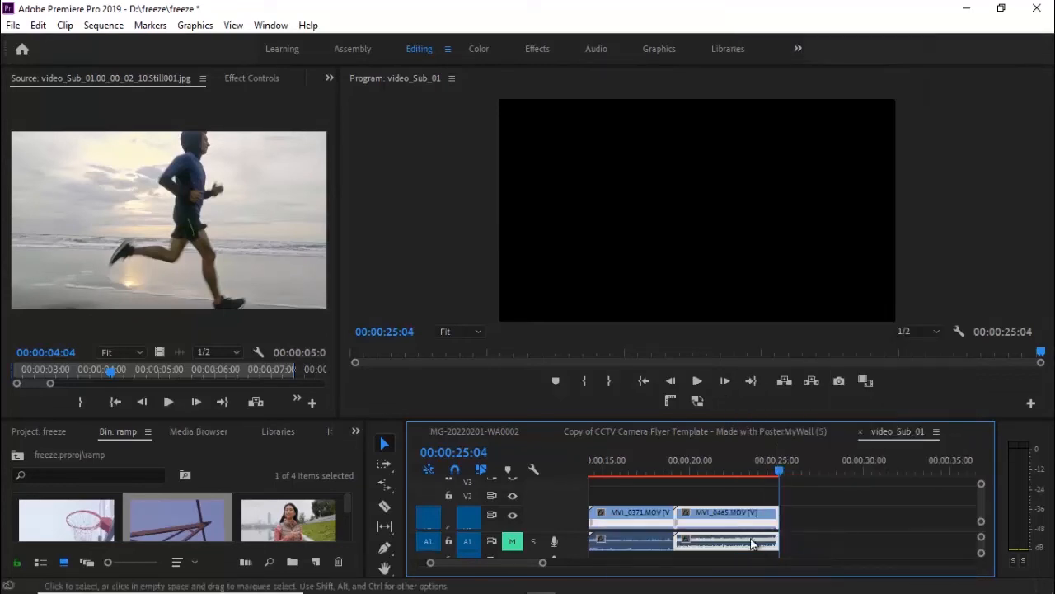
right_click(689, 517)
mouse_move(810, 568)
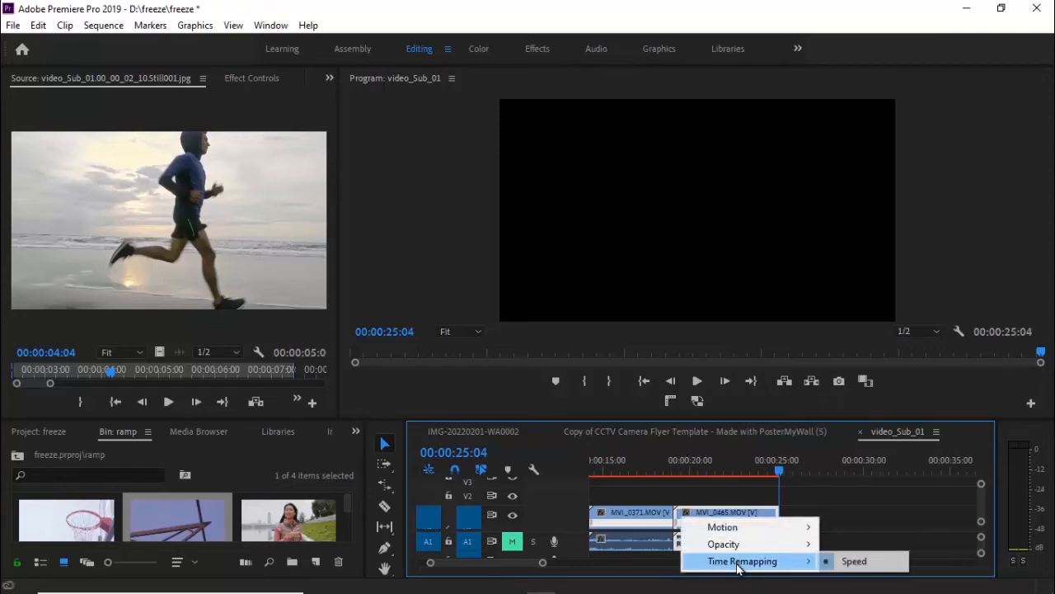
left_click(833, 503)
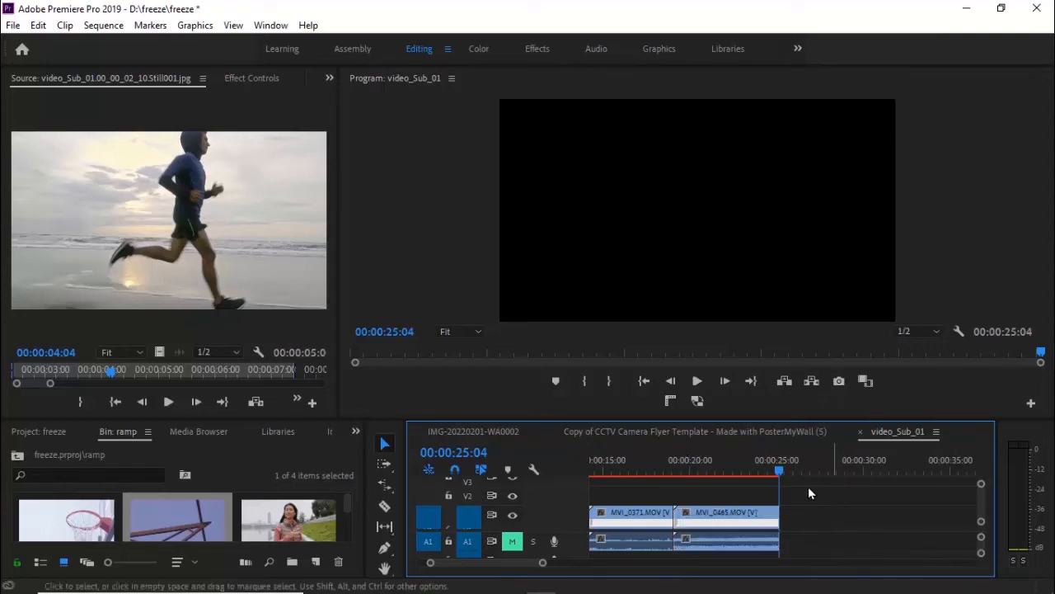
Place the playhead at 00:00:17:24 in MVI_0371.MOV and enlarge track V1 so the speed lines can be edited
left_click(731, 476)
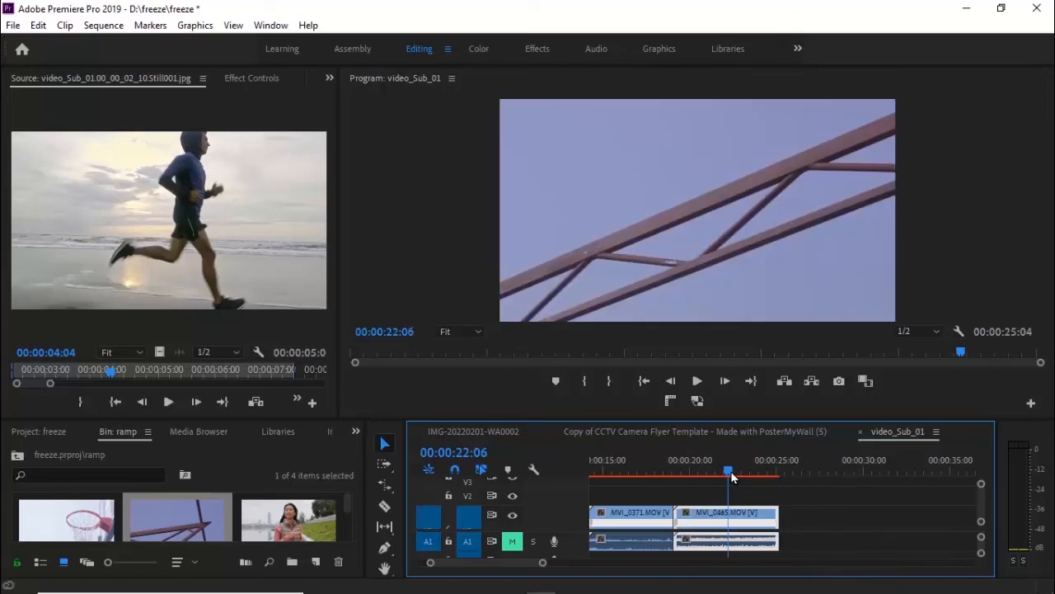
left_click(647, 471)
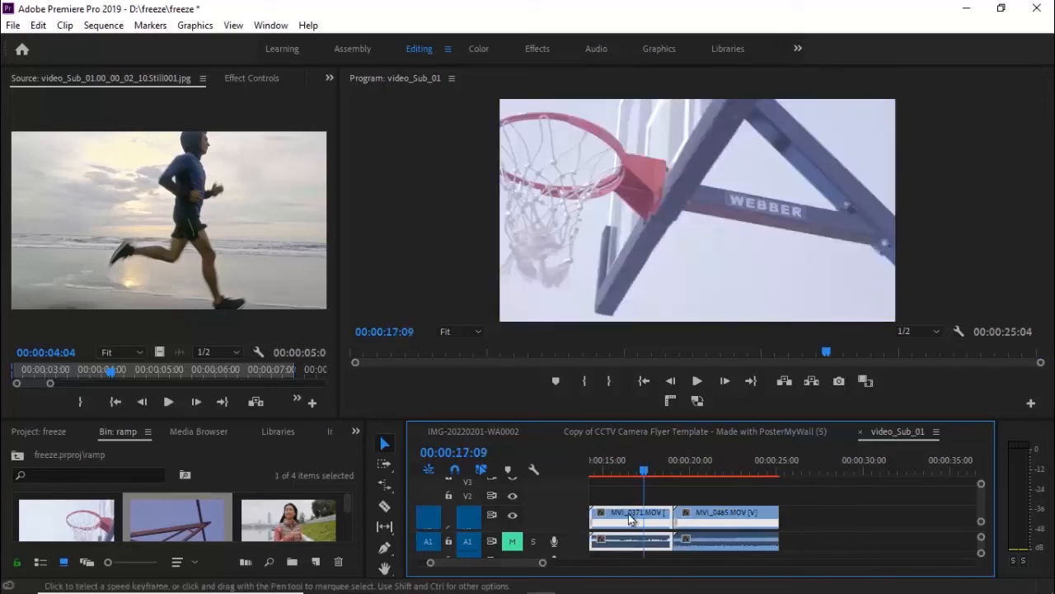
left_click(656, 474)
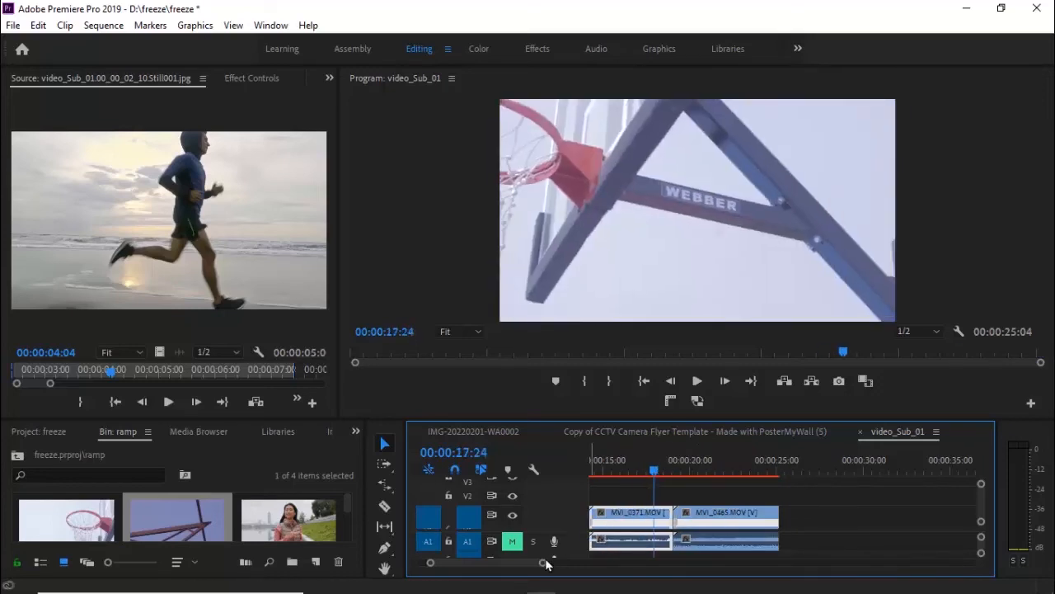
left_click_drag(539, 561, 495, 562)
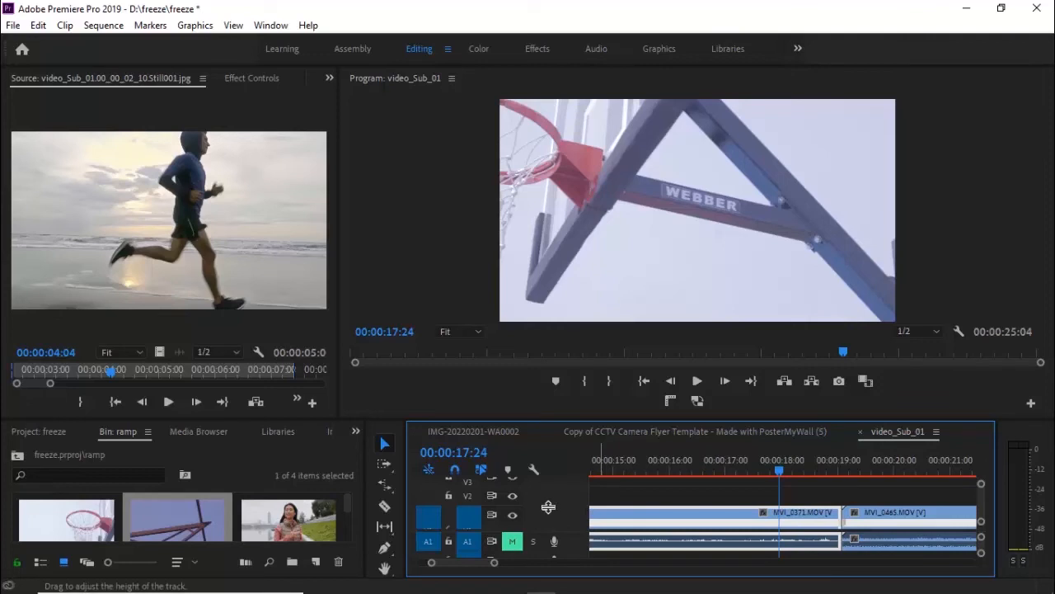
left_click_drag(548, 508, 552, 484)
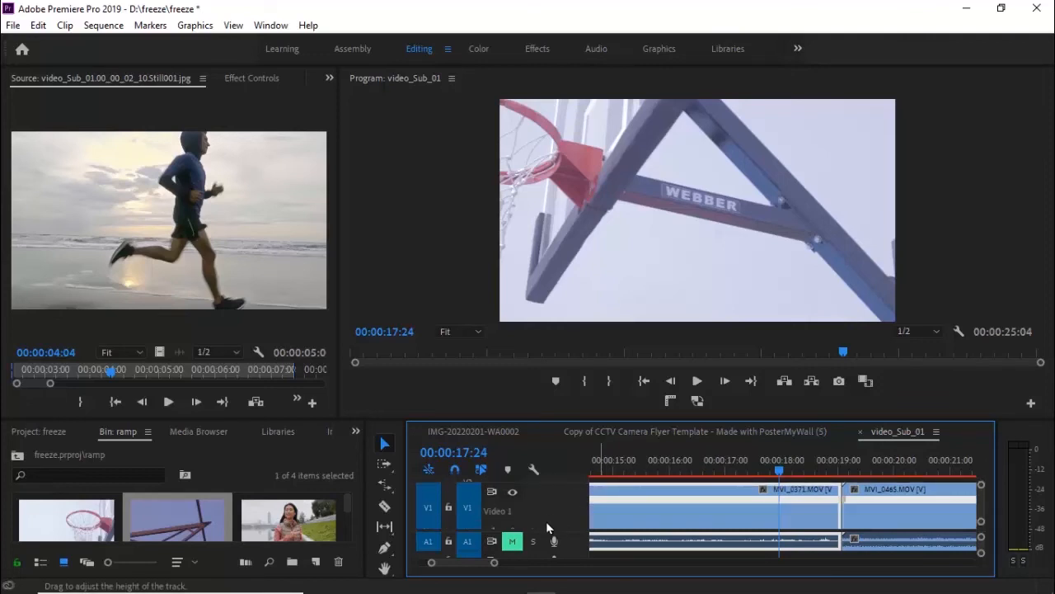
left_click_drag(548, 530, 554, 577)
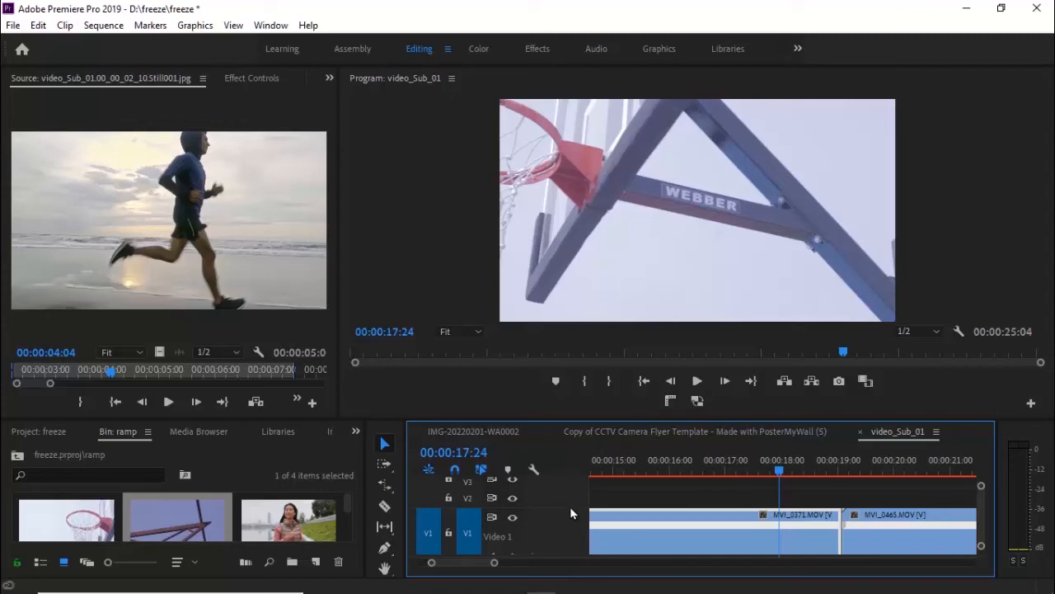
left_click_drag(571, 510, 570, 478)
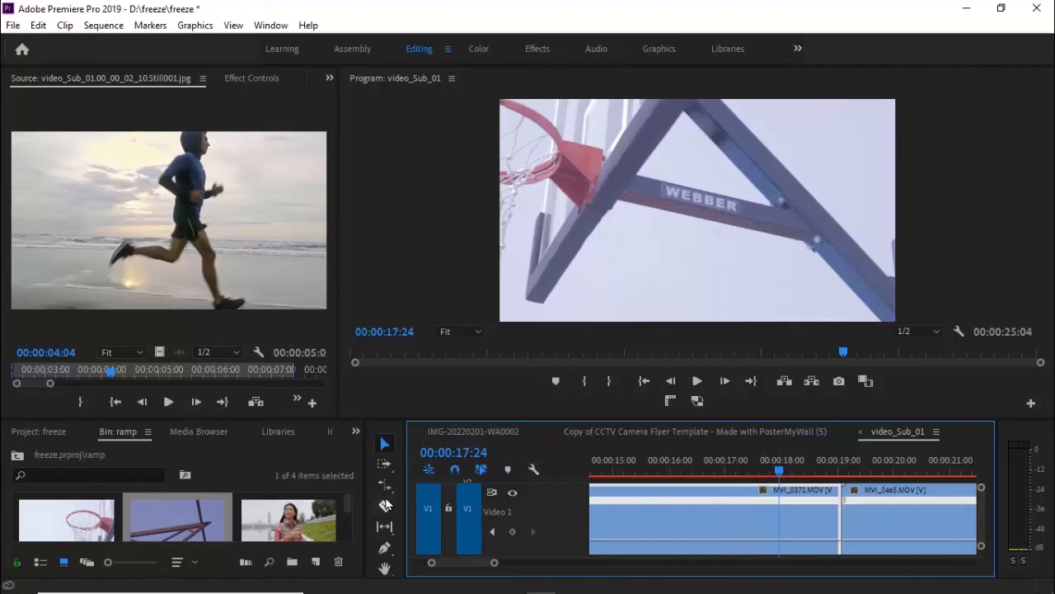
Add speed keyframes with the Pen tool at the playhead in MVI_0371.MOV and about 00:00:01:06 into MVI_0465.MOV
left_click(384, 548)
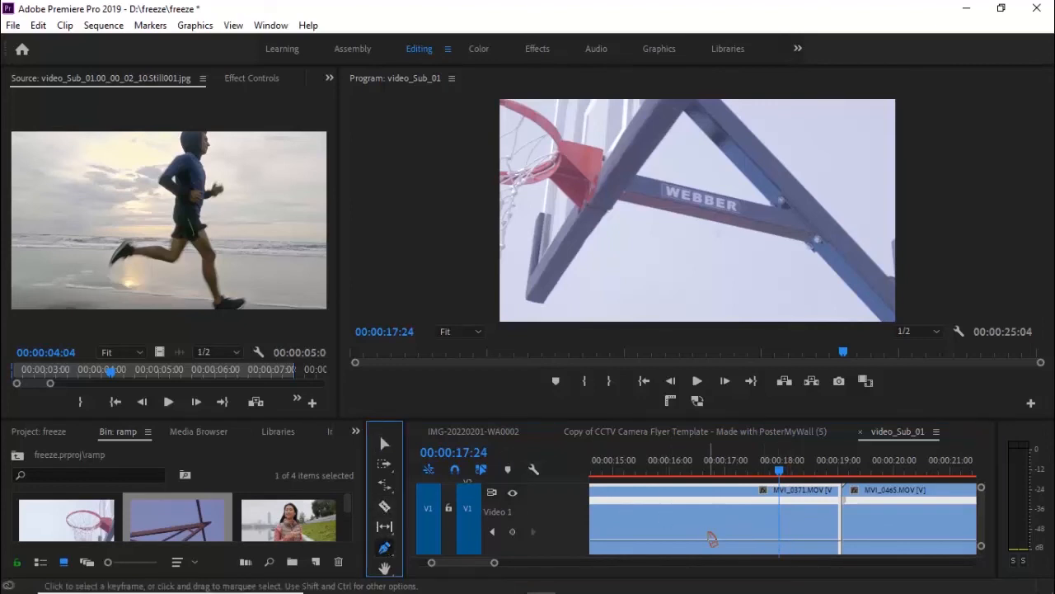
left_click(780, 546)
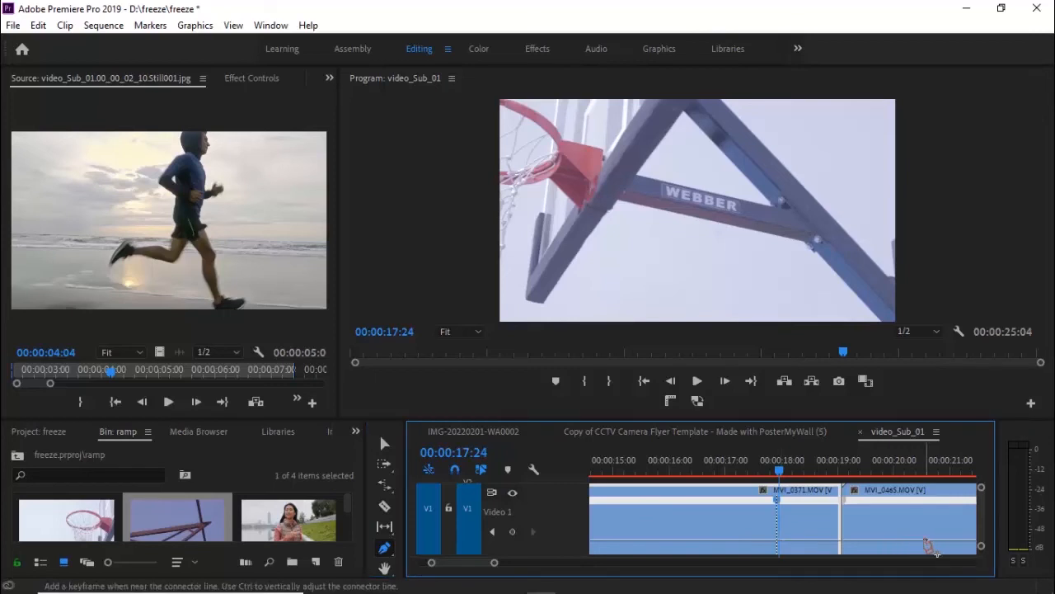
left_click(913, 546)
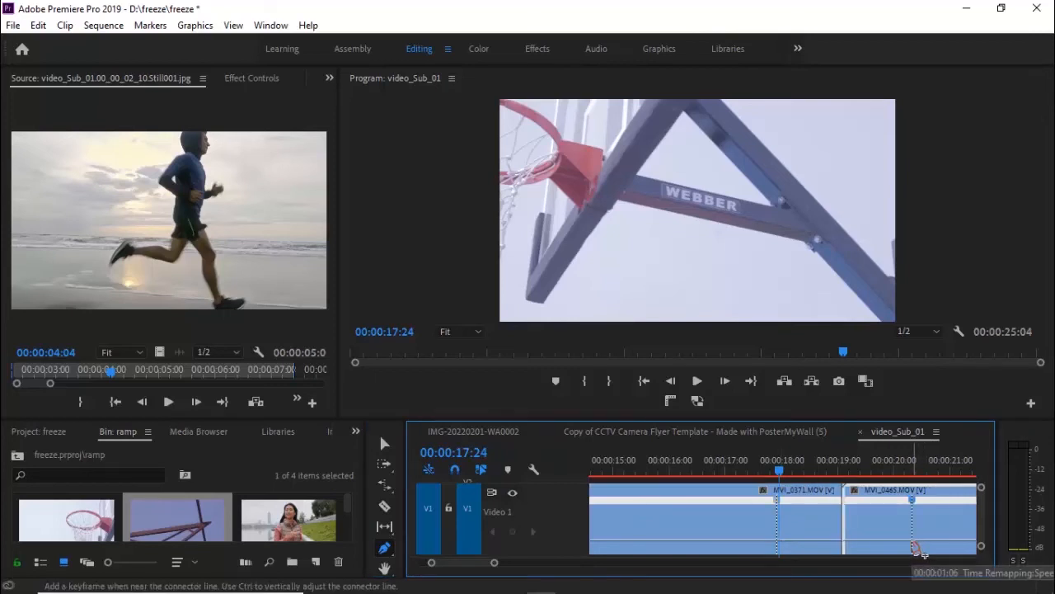
left_click(384, 445)
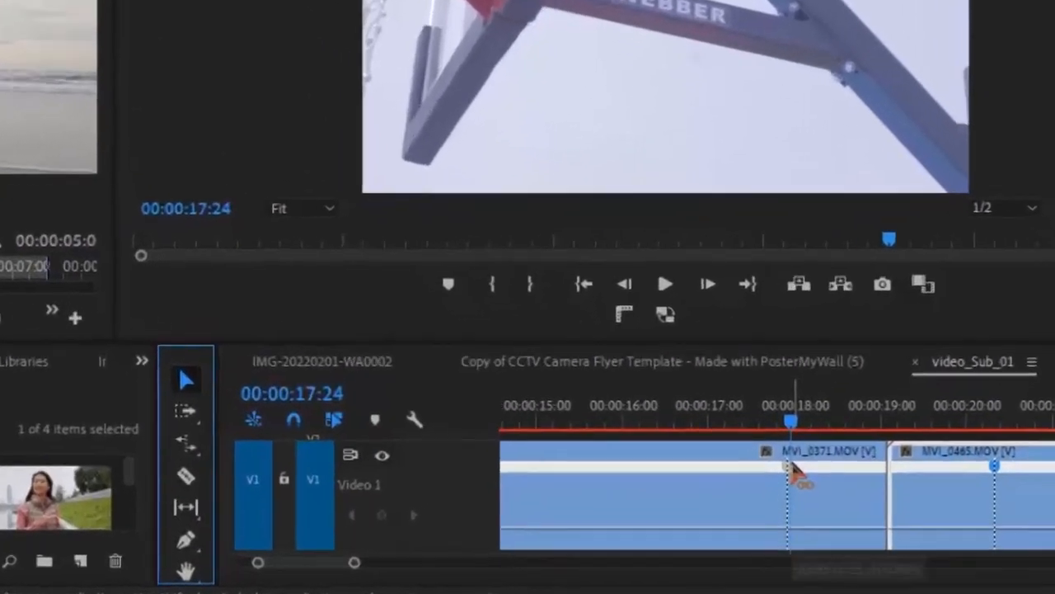
Split the speed keyframe of MVI_0371.MOV into a sloped ramp and raise the speed line of the section after it
left_click_drag(790, 469, 839, 448)
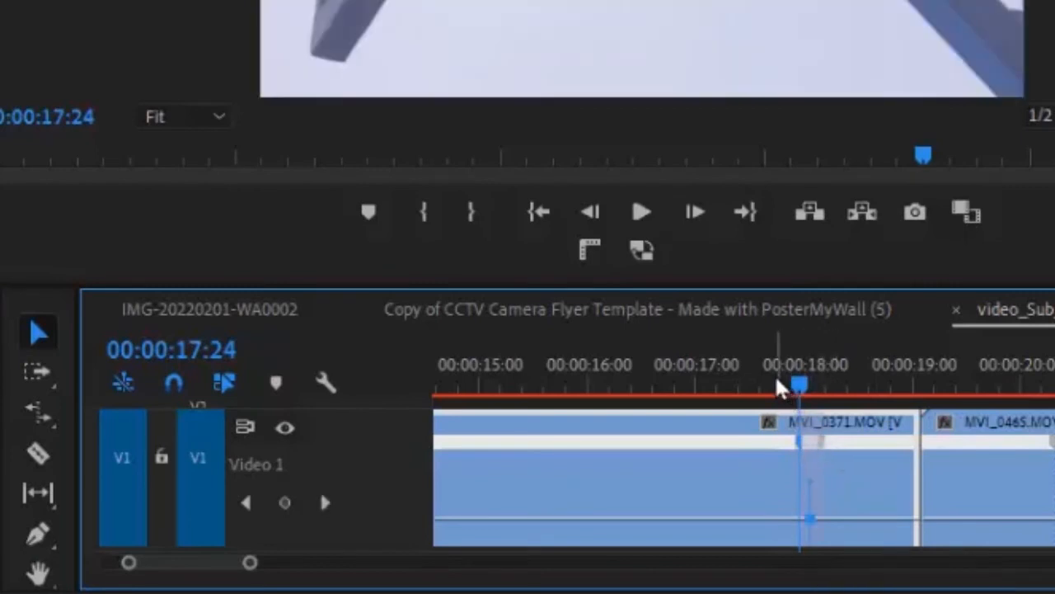
left_click(775, 384)
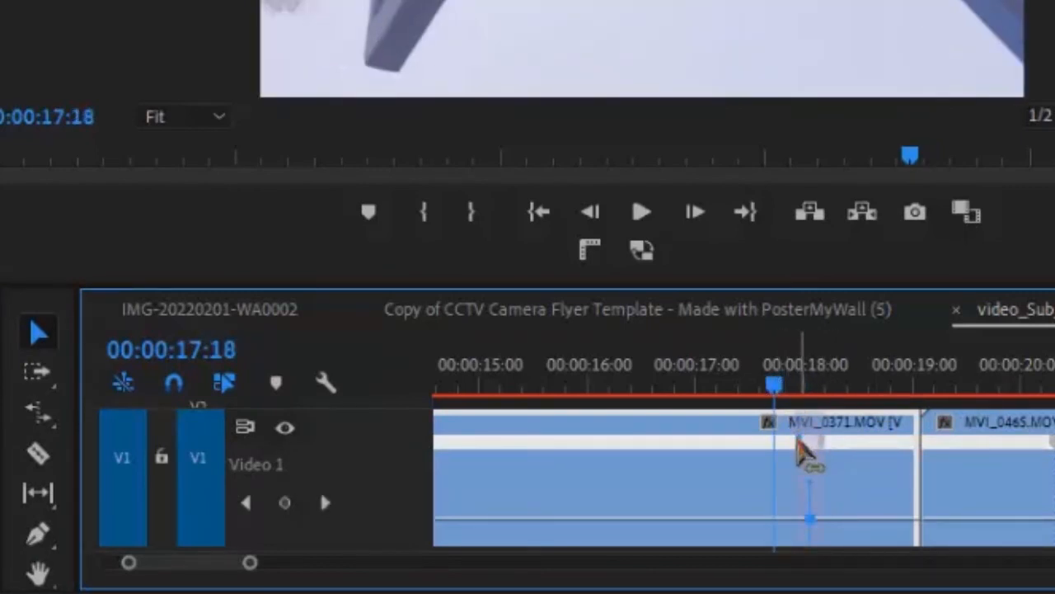
mouse_move(800, 452)
left_mouse_down()
mouse_move(778, 448)
mouse_move(858, 524)
mouse_move(874, 388)
mouse_move(894, 353)
mouse_move(850, 386)
left_mouse_up()
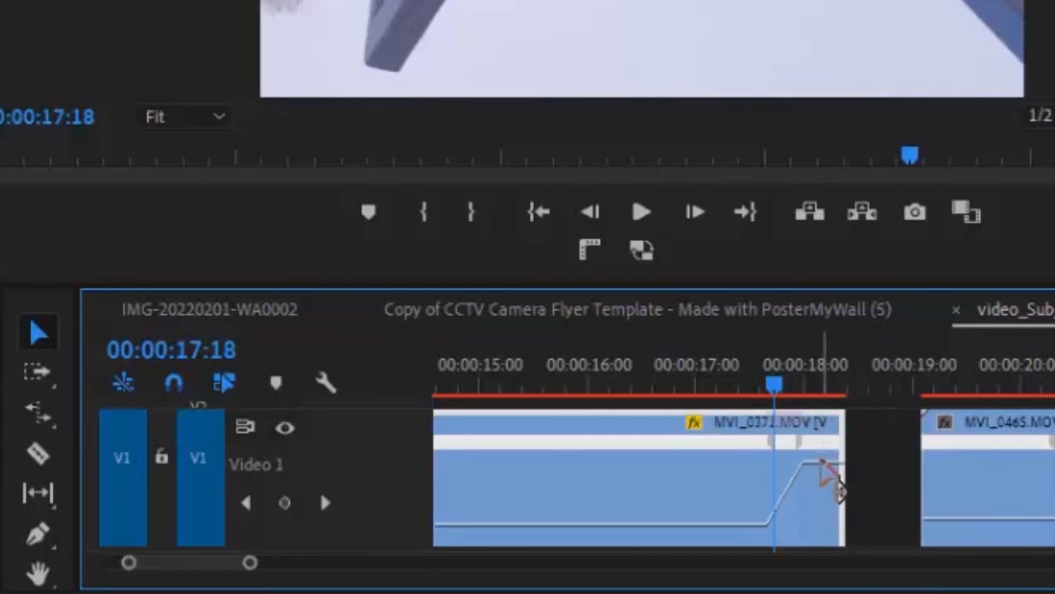
Raise the speed line after the ramp in MVI_0371.MOV further and bend the ramp into a smooth curve
left_click_drag(837, 488, 826, 336)
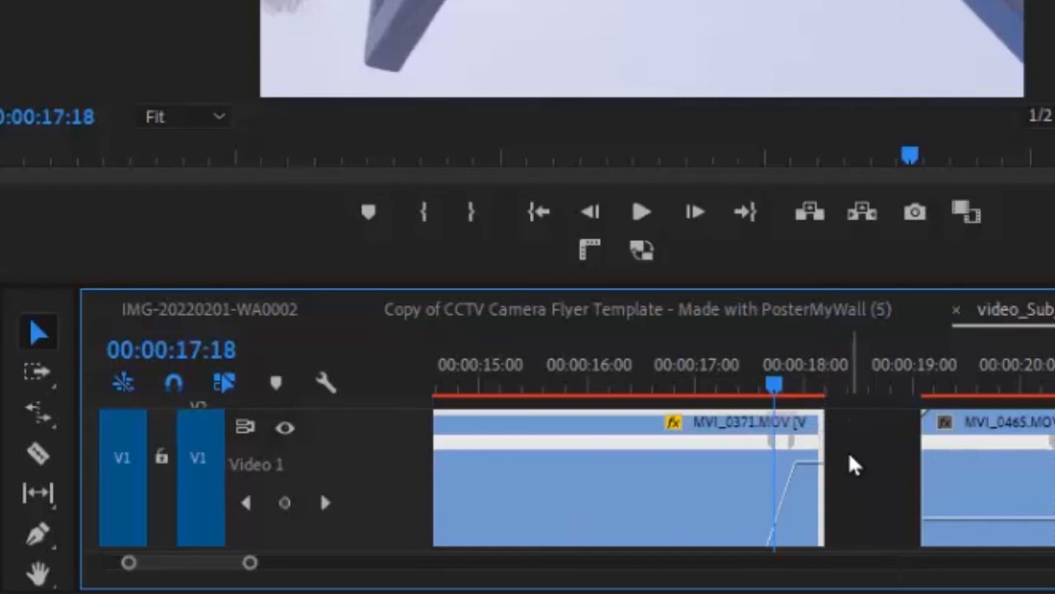
left_click_drag(796, 448, 793, 440)
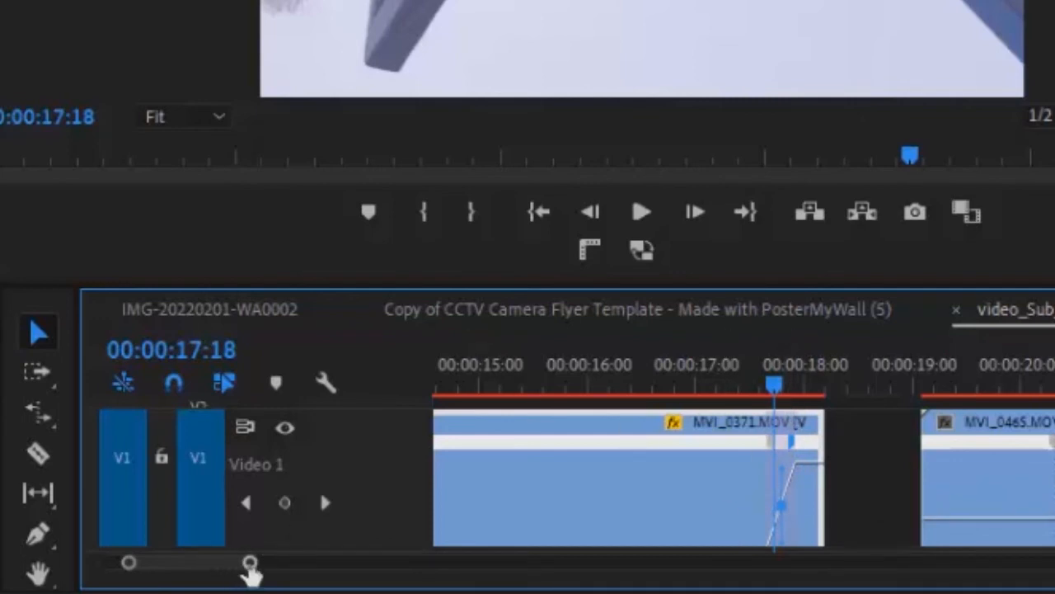
left_click_drag(250, 566, 198, 564)
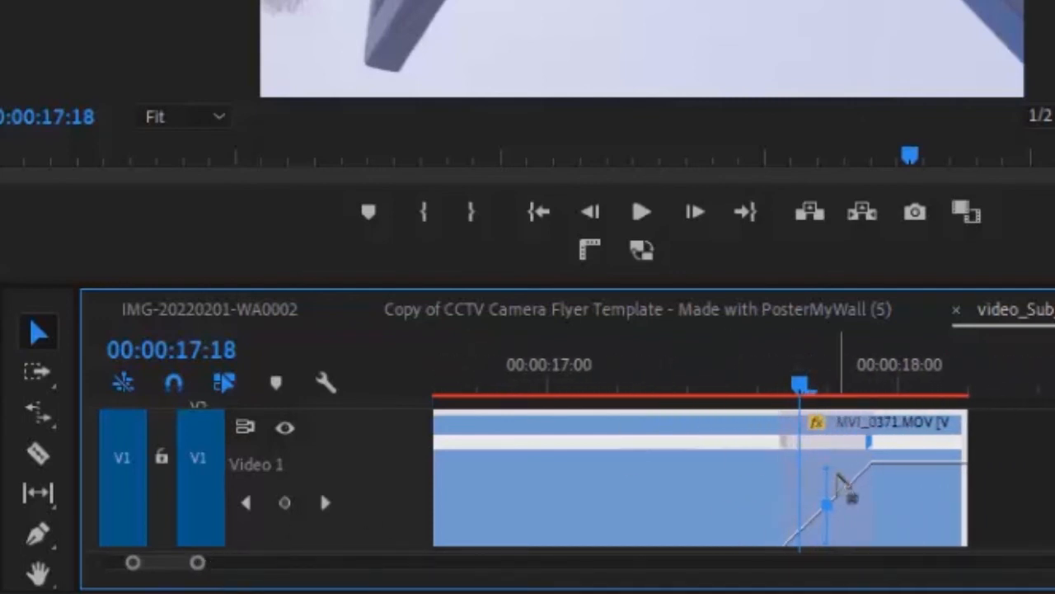
left_click_drag(828, 467, 967, 509)
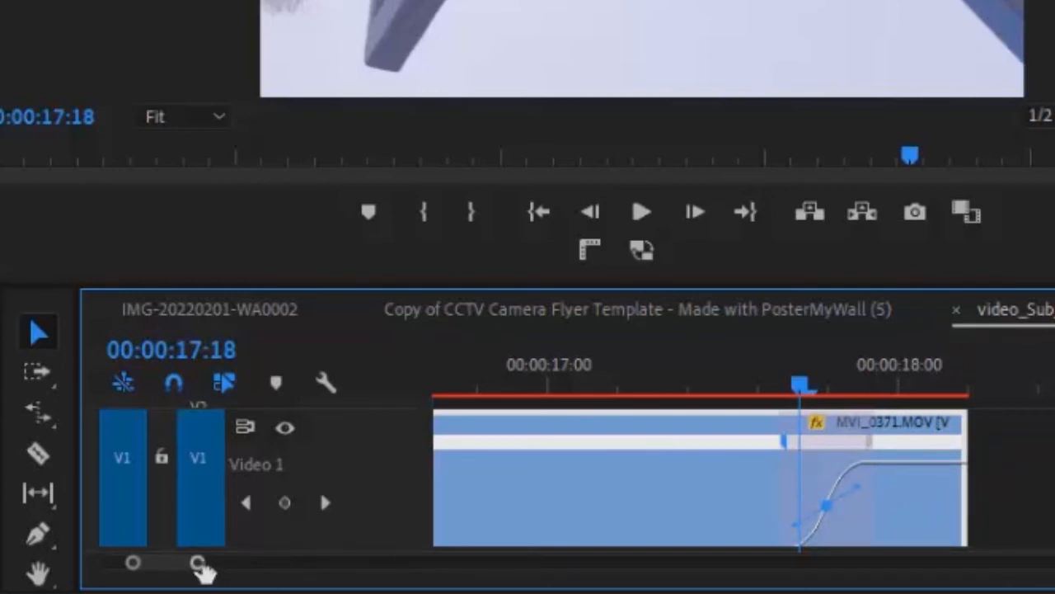
Split the speed keyframe of MVI_0465.MOV into a sloped ramp and raise the speed line of the section before it
left_click_drag(202, 569, 251, 585)
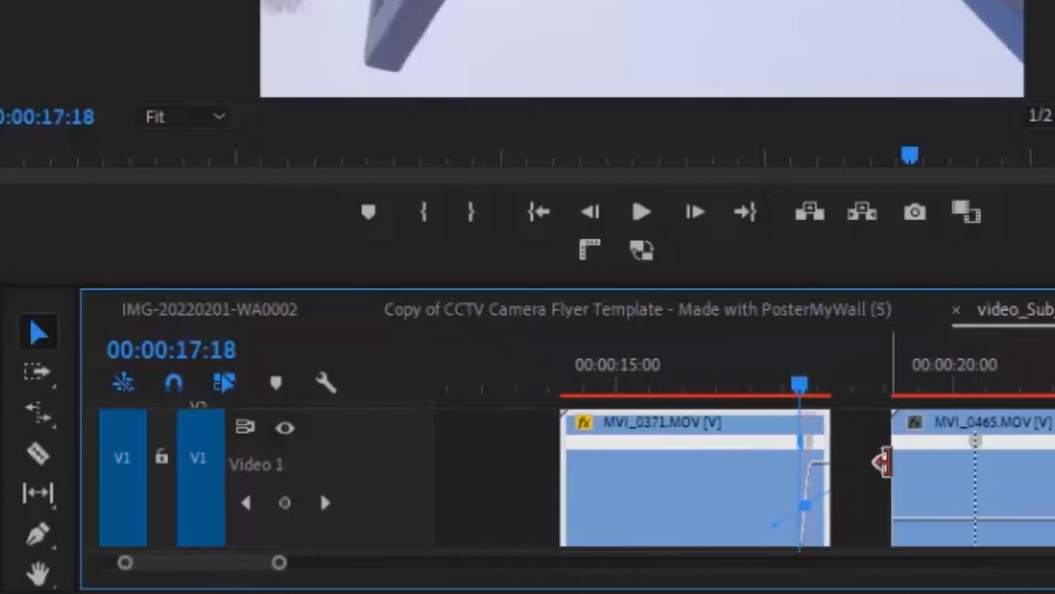
left_click(975, 446)
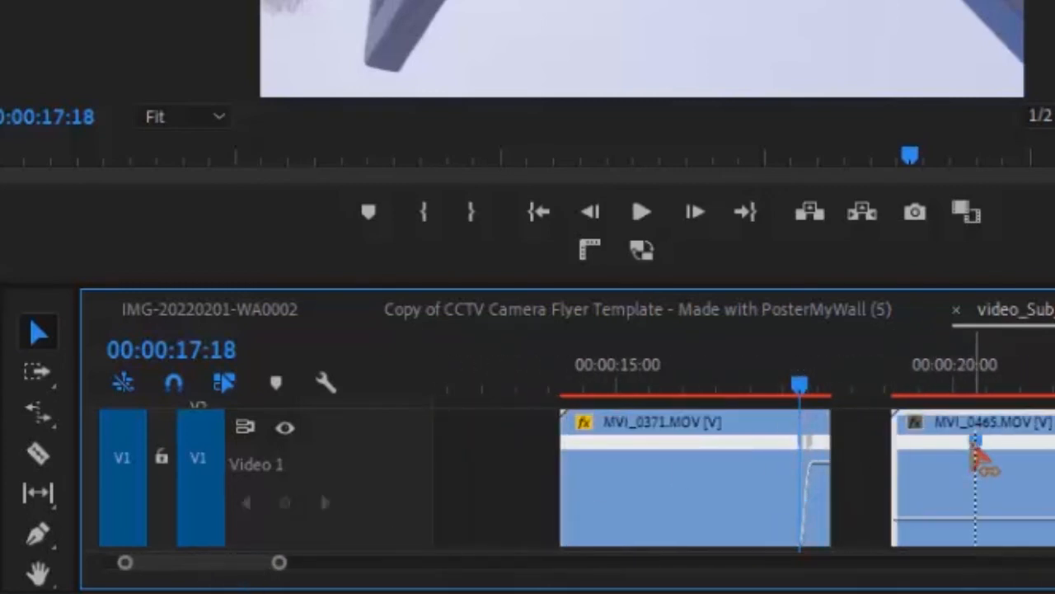
left_click_drag(976, 447, 855, 444)
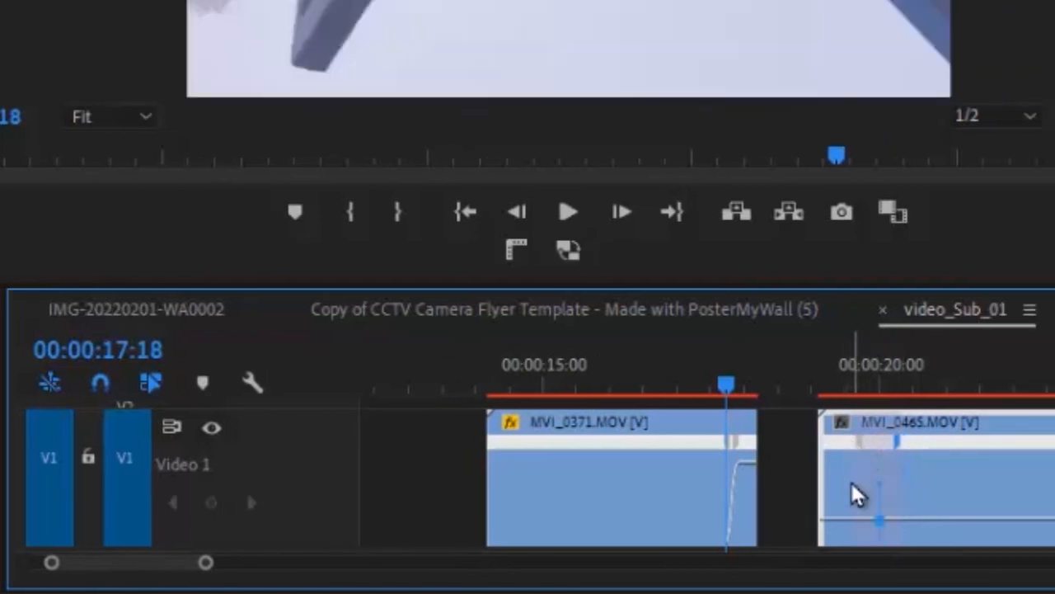
left_click_drag(852, 553, 878, 363)
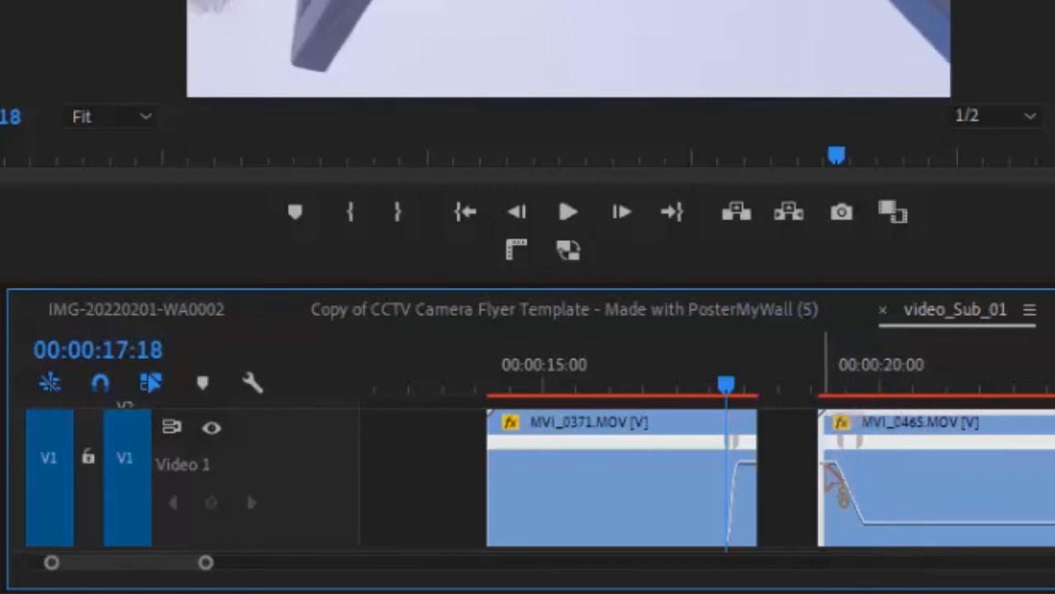
left_click_drag(833, 463, 836, 346)
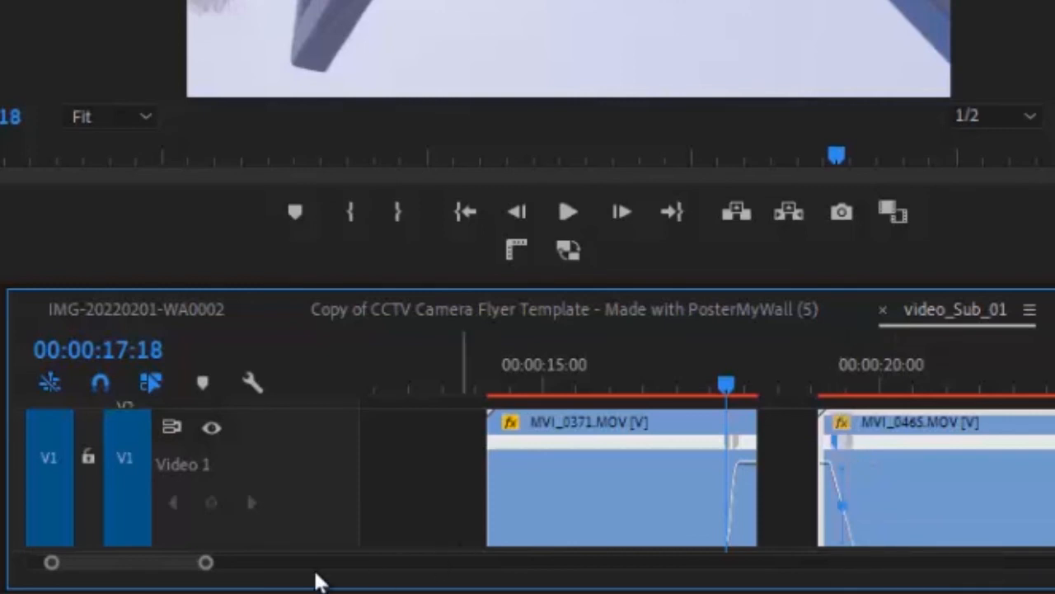
Bend the speed ramp of MVI_0465.MOV into a smooth curve and raise the speed of its opening section further
left_click_drag(206, 564, 185, 568)
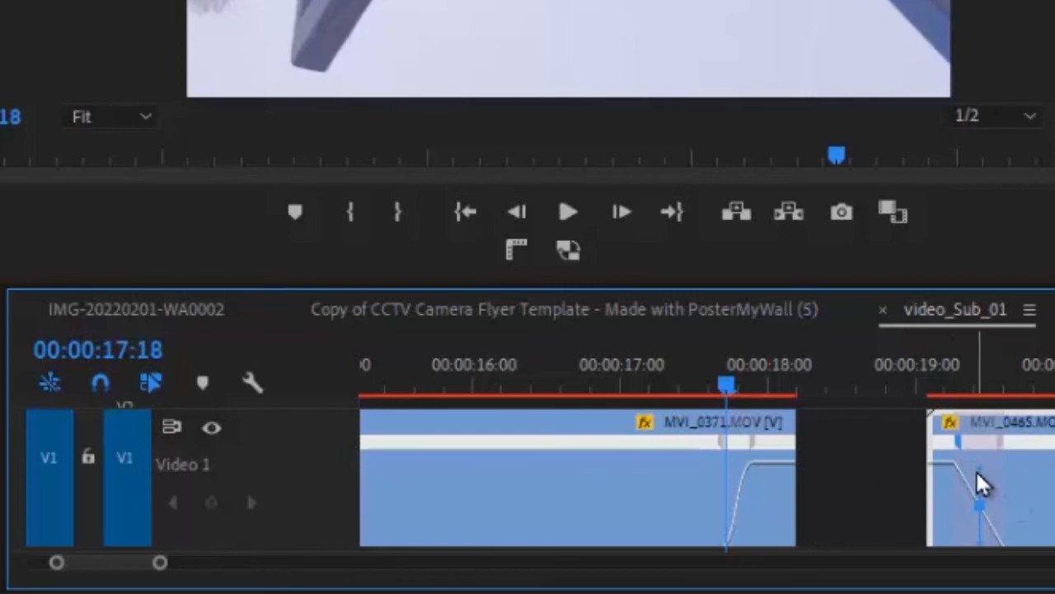
left_click_drag(973, 483, 973, 488)
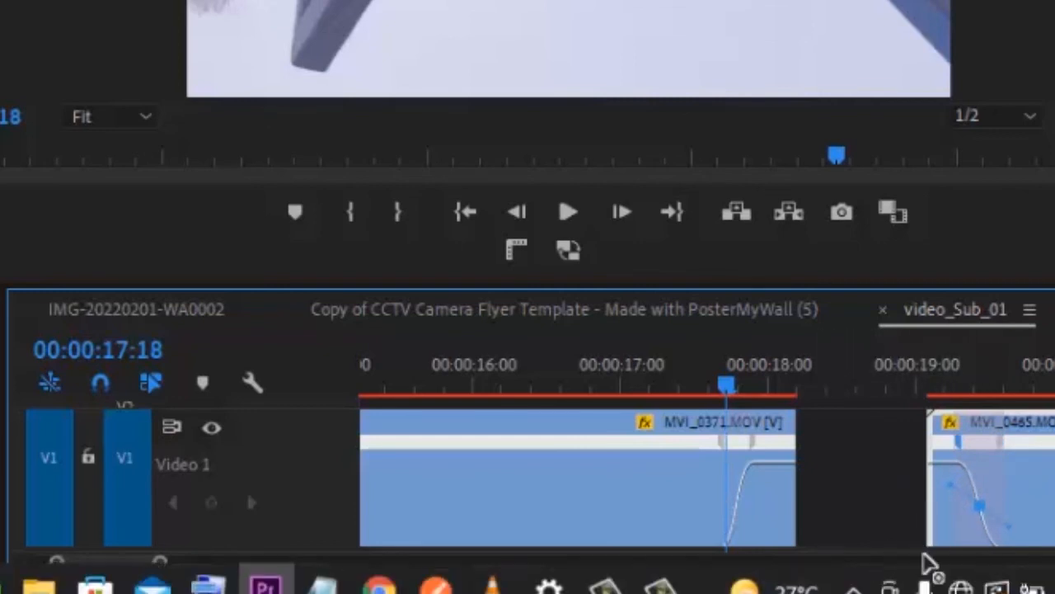
left_click_drag(1048, 471, 867, 329)
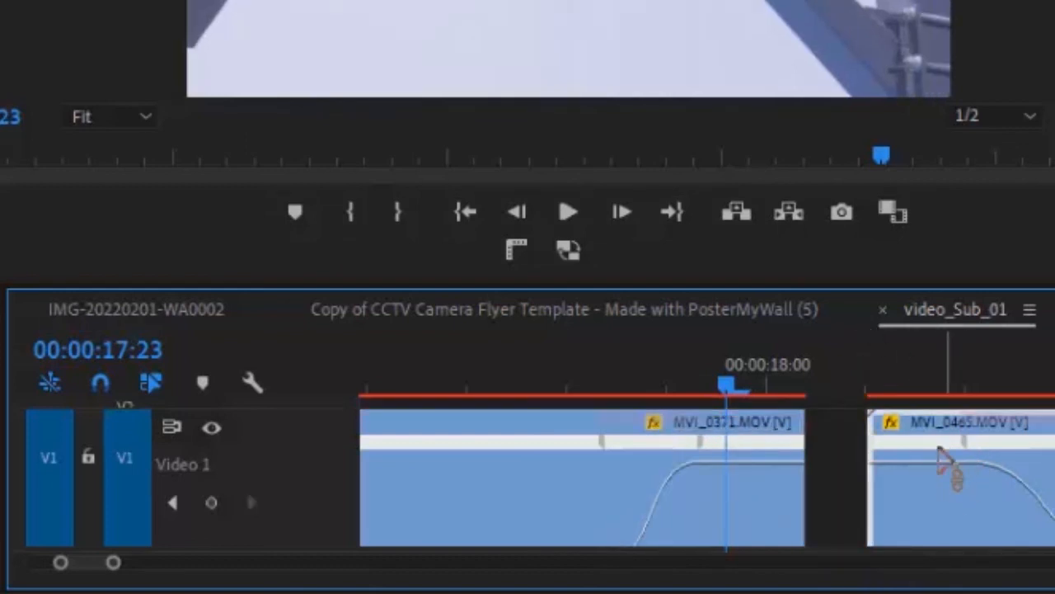
left_click_drag(939, 448, 943, 326)
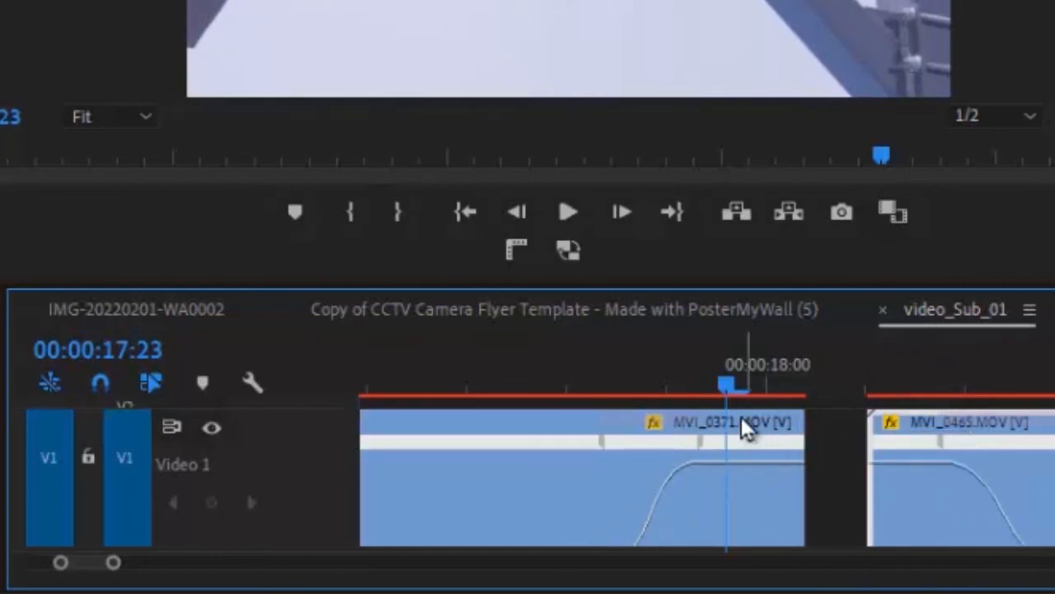
Trim the end of MVI_0371.MOV to 00:00:17:22 and the start of MVI_0465.MOV to 00:00:18:09, and join the two clips
left_click_drag(728, 394, 713, 394)
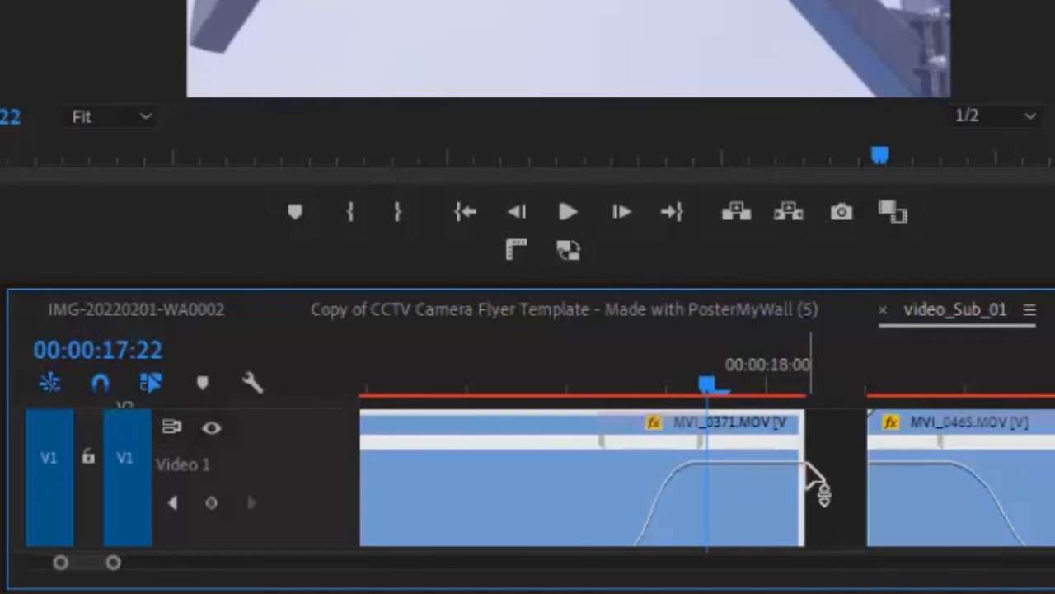
left_click_drag(810, 461, 719, 449)
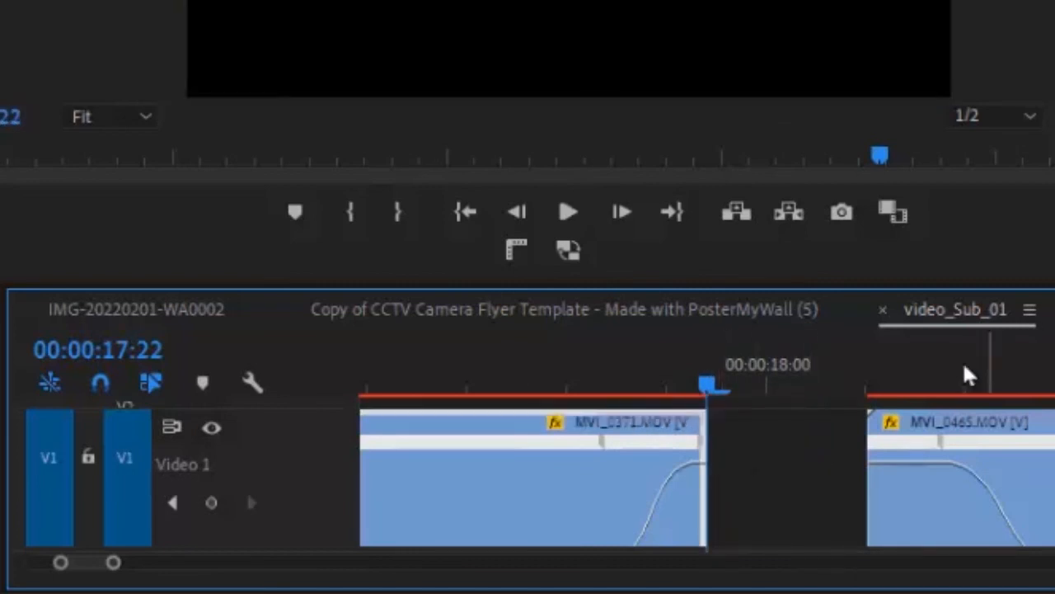
left_click(947, 383)
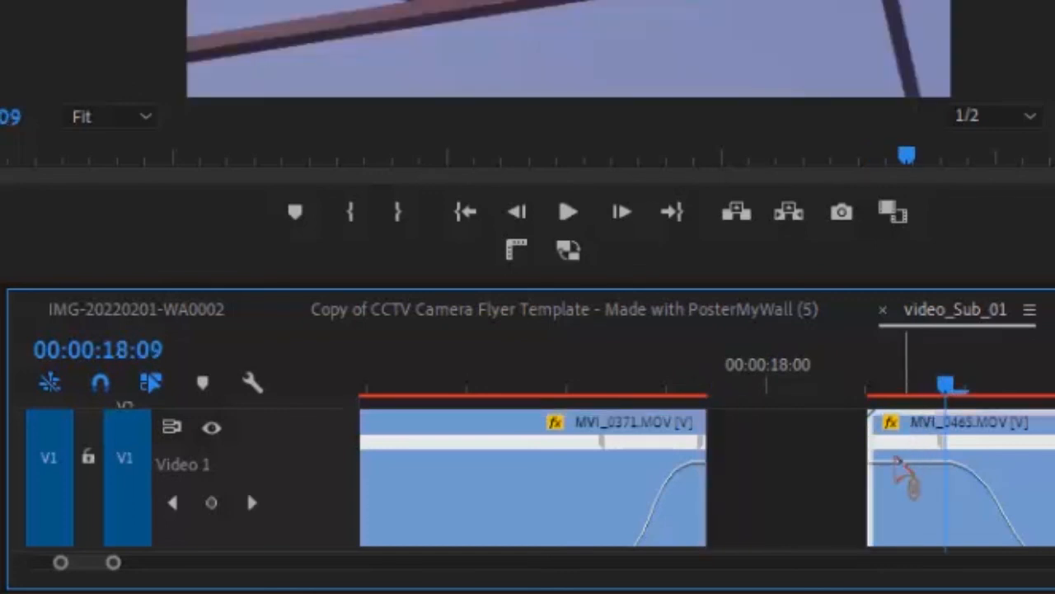
left_click_drag(877, 476, 835, 456)
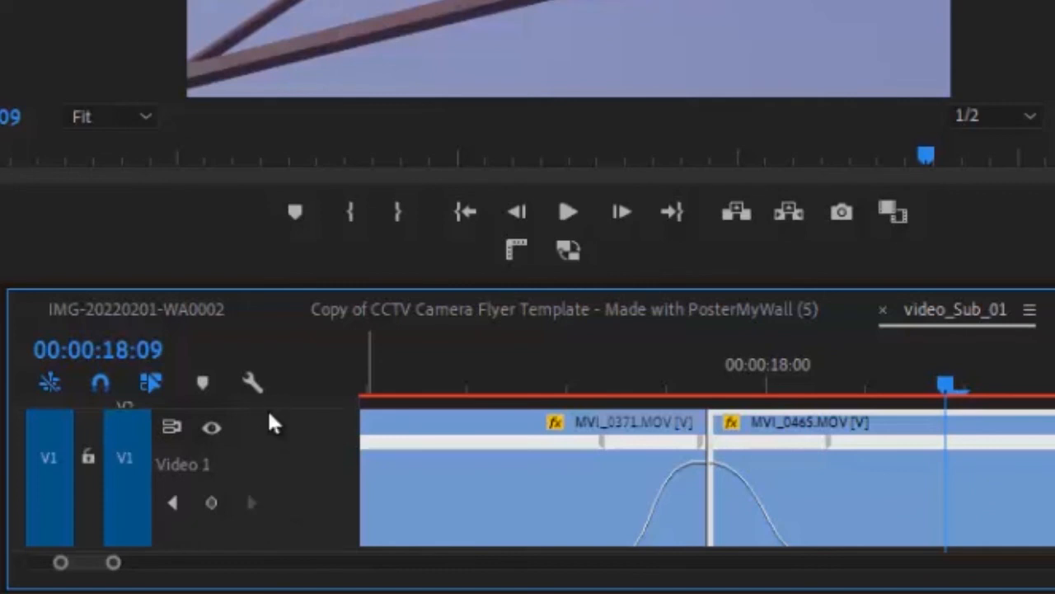
Examine the joined speed curves and play back the speed-ramp transition between MVI_0371.MOV and MVI_0465.MOV several times
left_click_drag(268, 410, 278, 443)
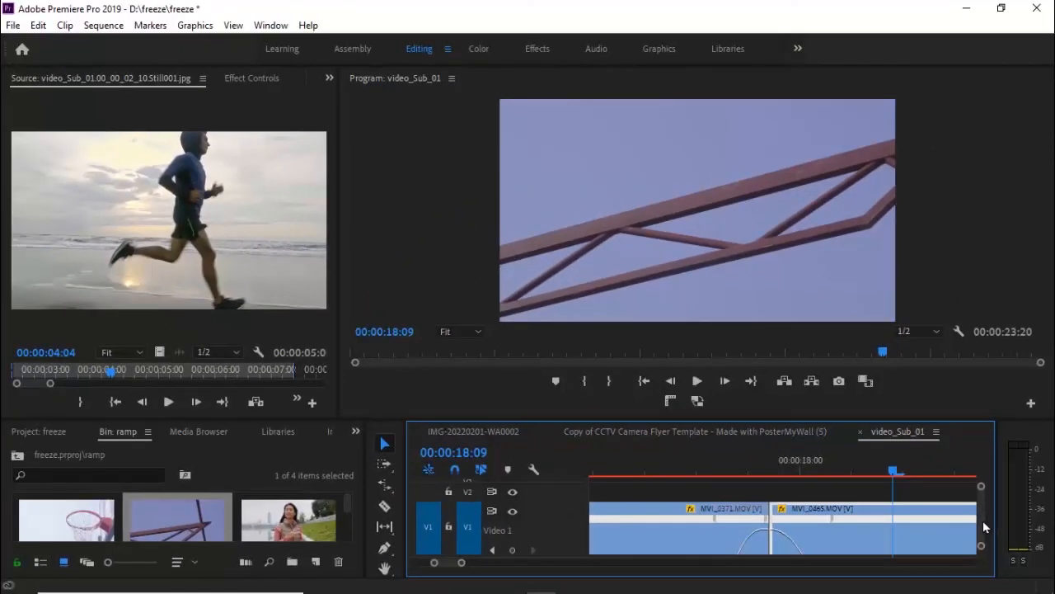
left_click_drag(982, 527, 982, 533)
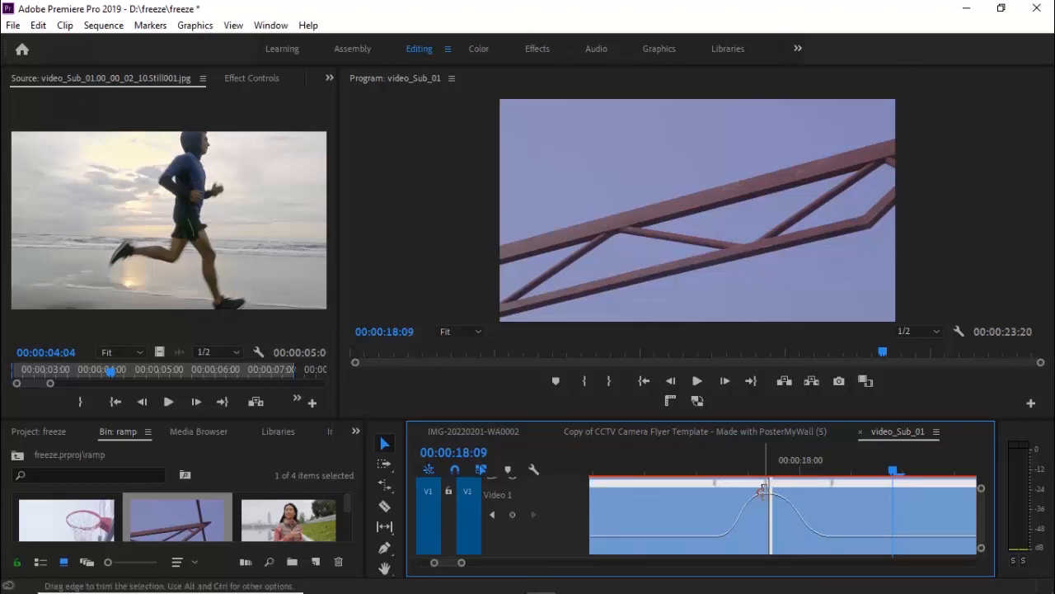
left_click(768, 459)
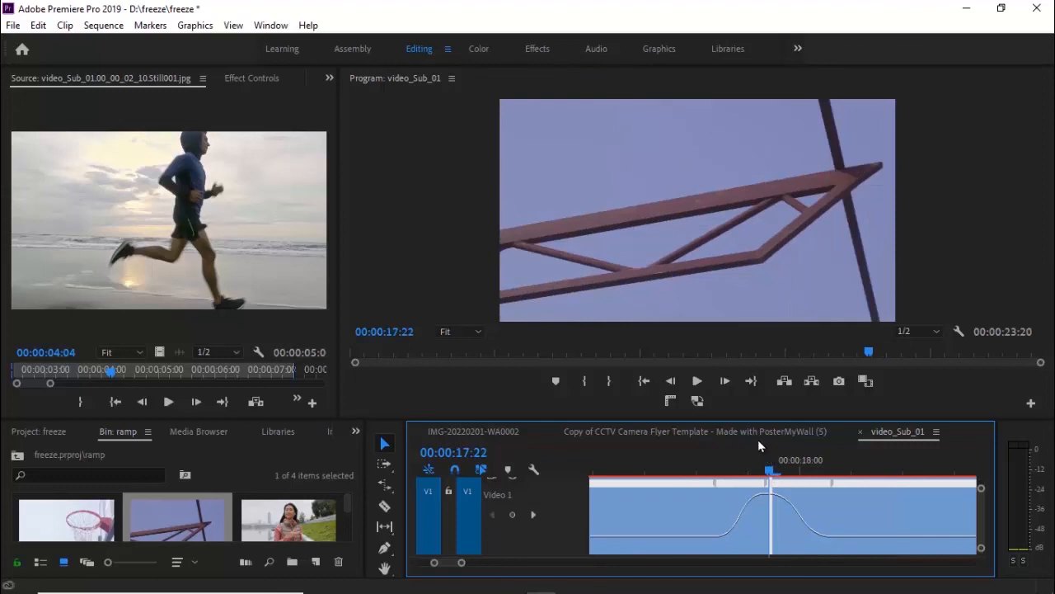
left_click(697, 381)
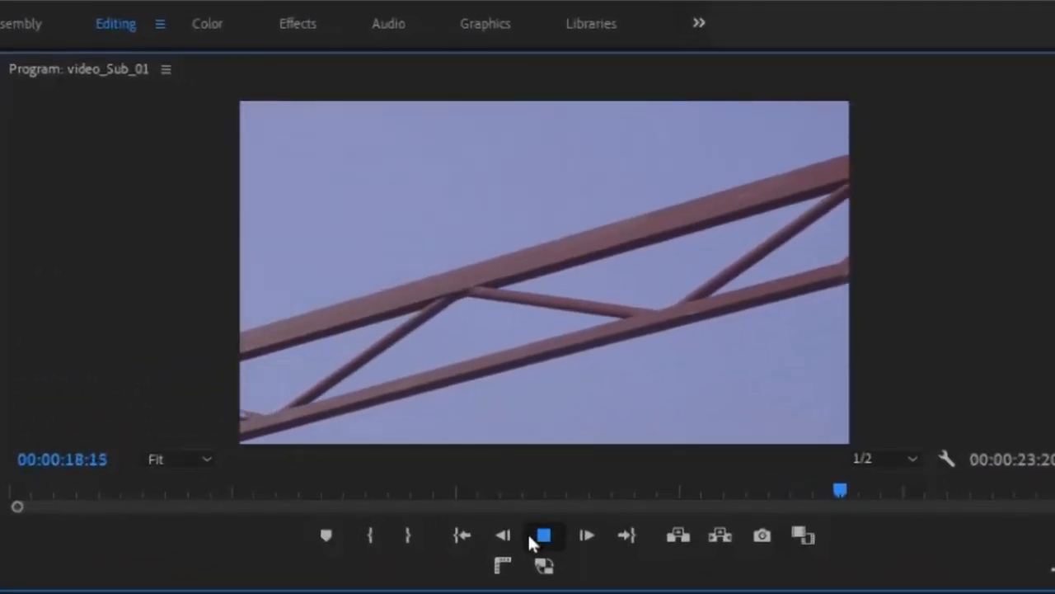
left_click(540, 535)
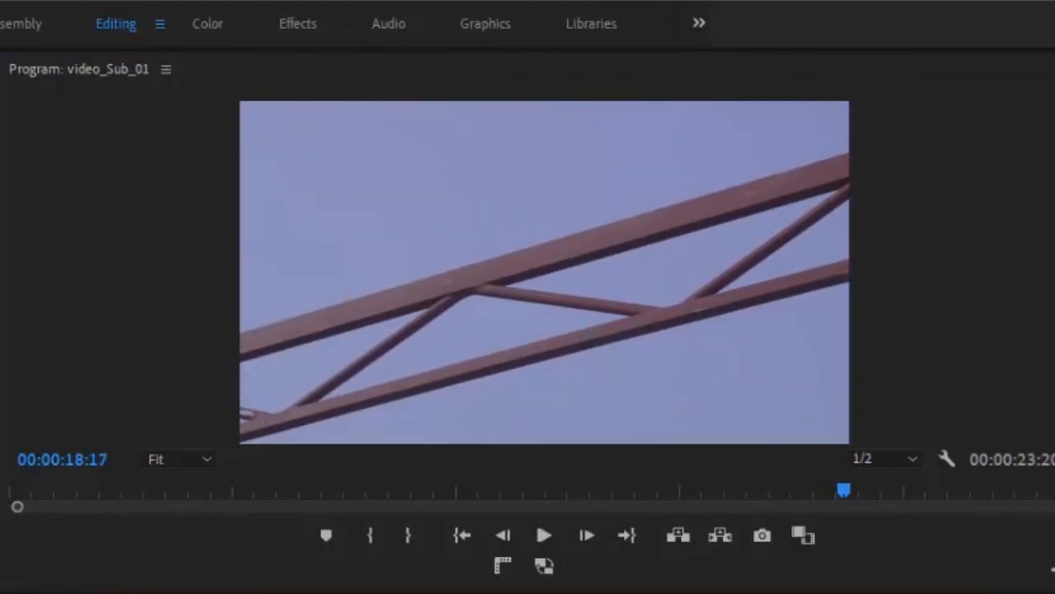
key("Up")
left_click(549, 536)
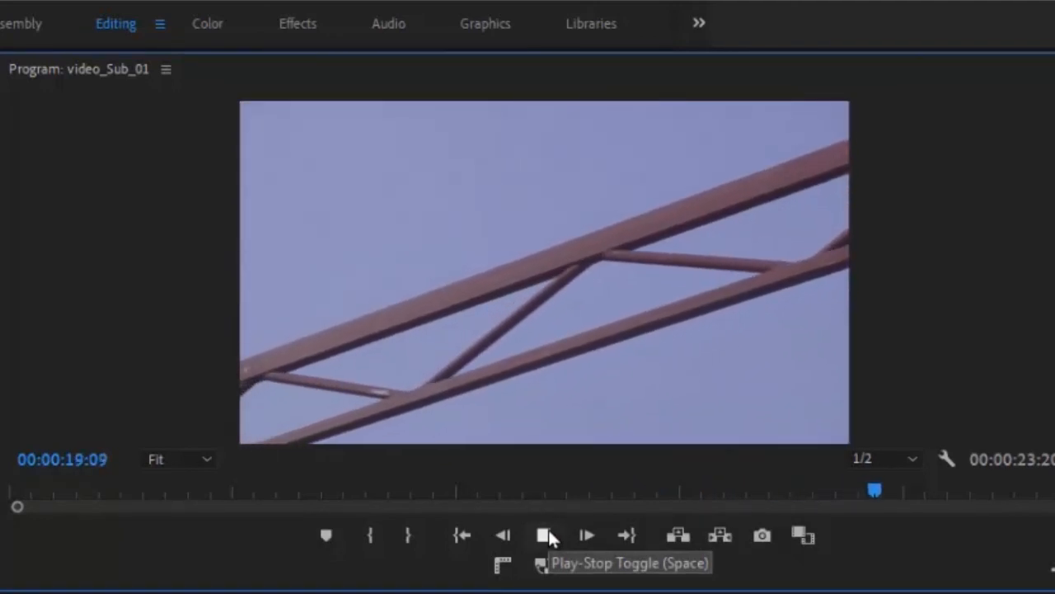
left_click(548, 536)
left_click(589, 592)
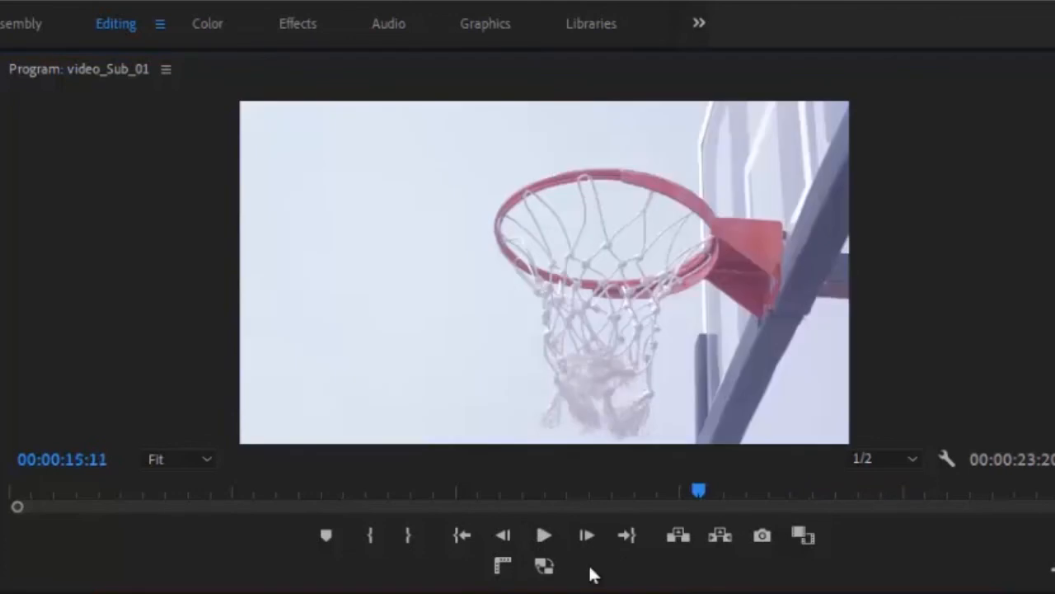
left_click(542, 536)
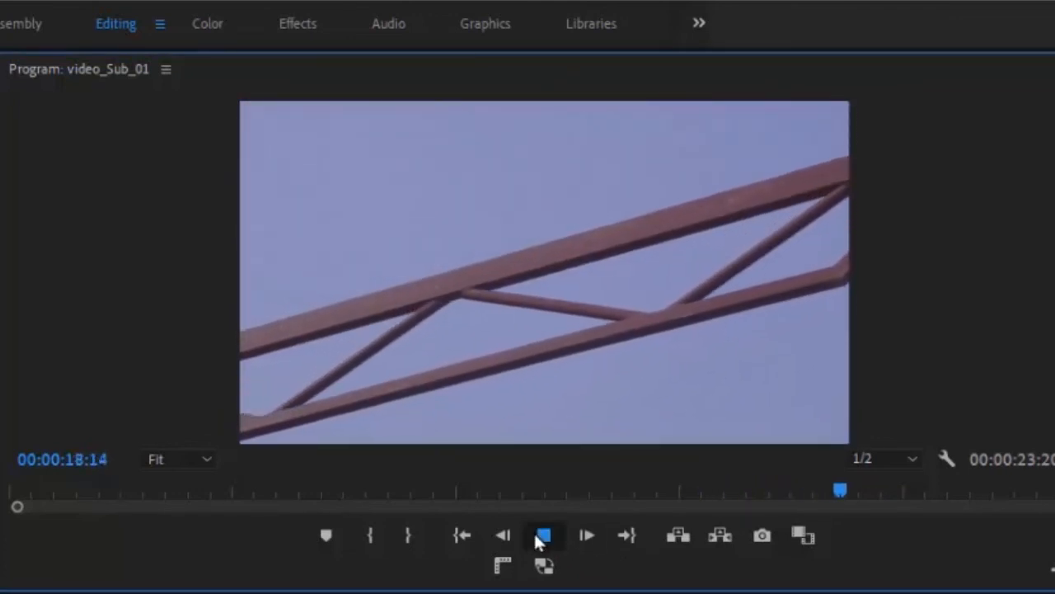
left_click(541, 537)
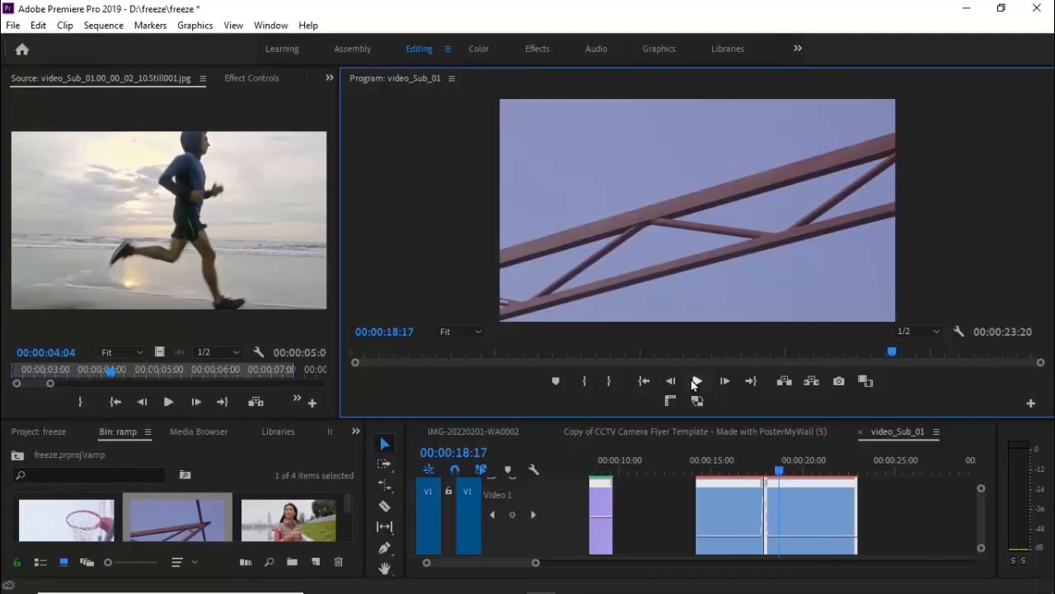